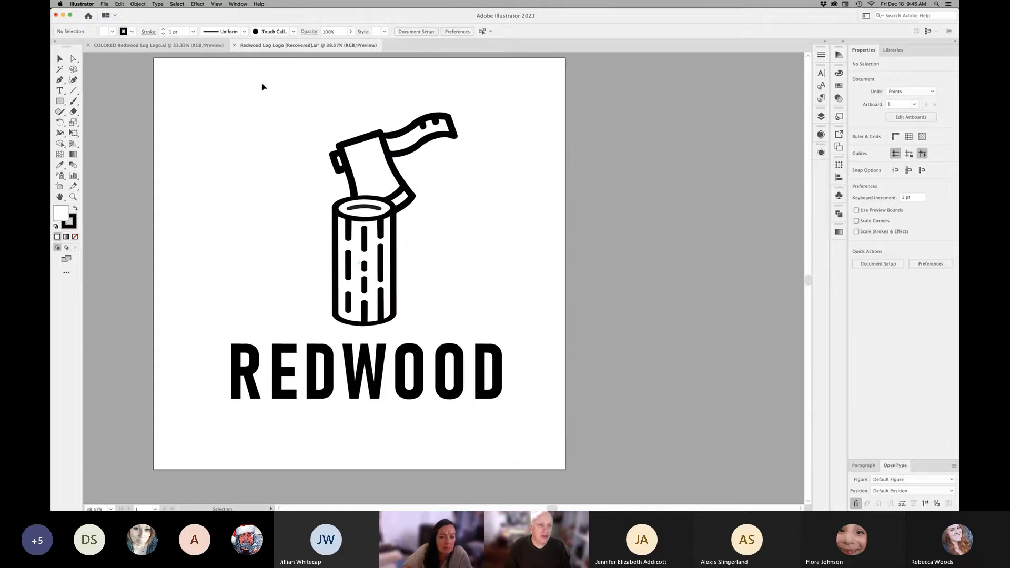
Compare the colored logo with the black-and-white version and examine the end of the axe handle in outline view
{"action": "left_click", "coordinate": [171, 46]}
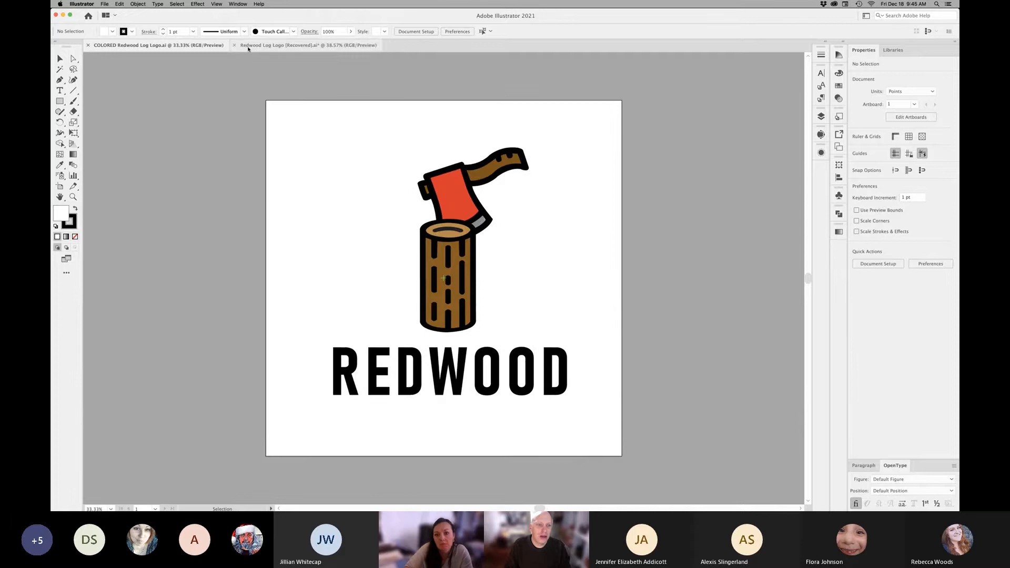
{"action": "left_click", "coordinate": [284, 45]}
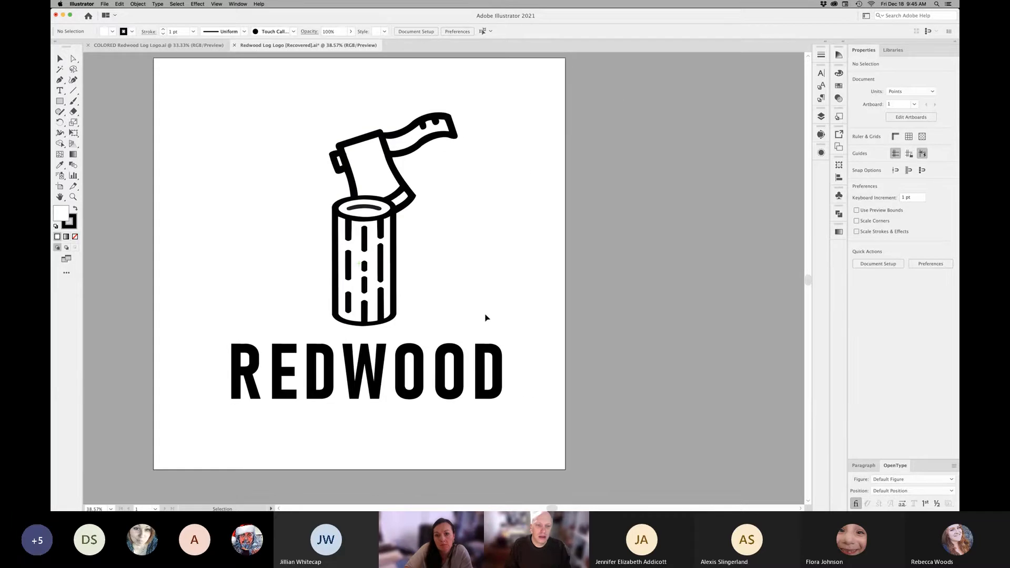
{"action": "left_click", "coordinate": [216, 4]}
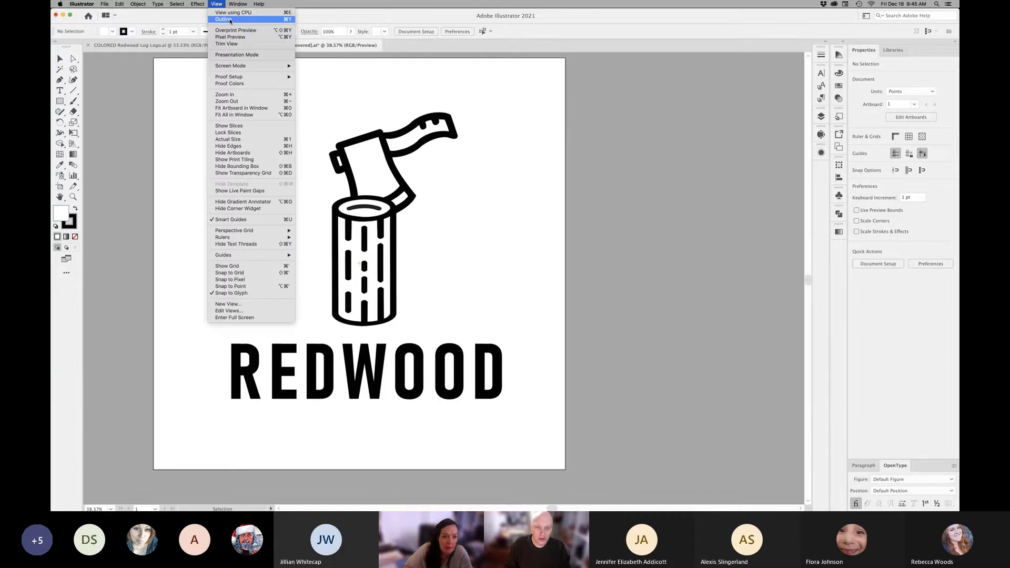
{"action": "left_click", "coordinate": [230, 20]}
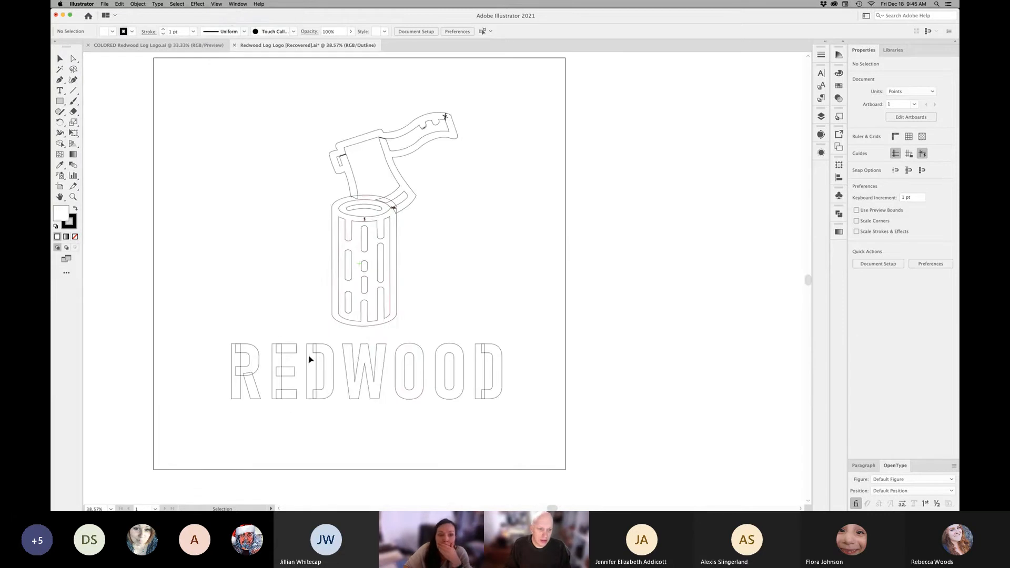
{"action": "key", "text": "z"}
{"action": "left_click_drag", "start_coordinate": [423, 108], "coordinate": [610, 176]}
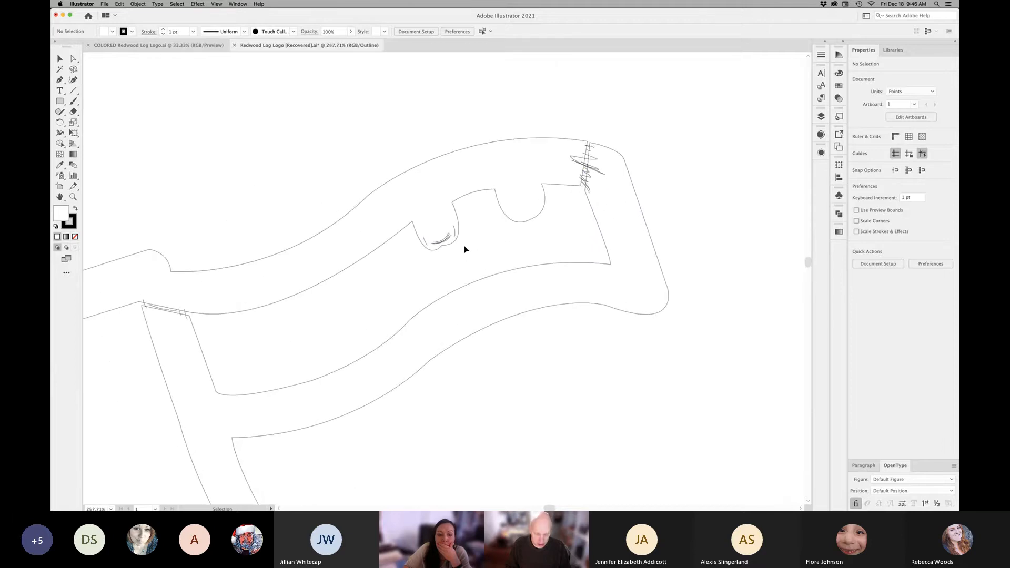
Return to preview, ungroup the axe artwork, and move the stray brush strokes off the end of the handle
{"action": "key", "text": "super+y"}
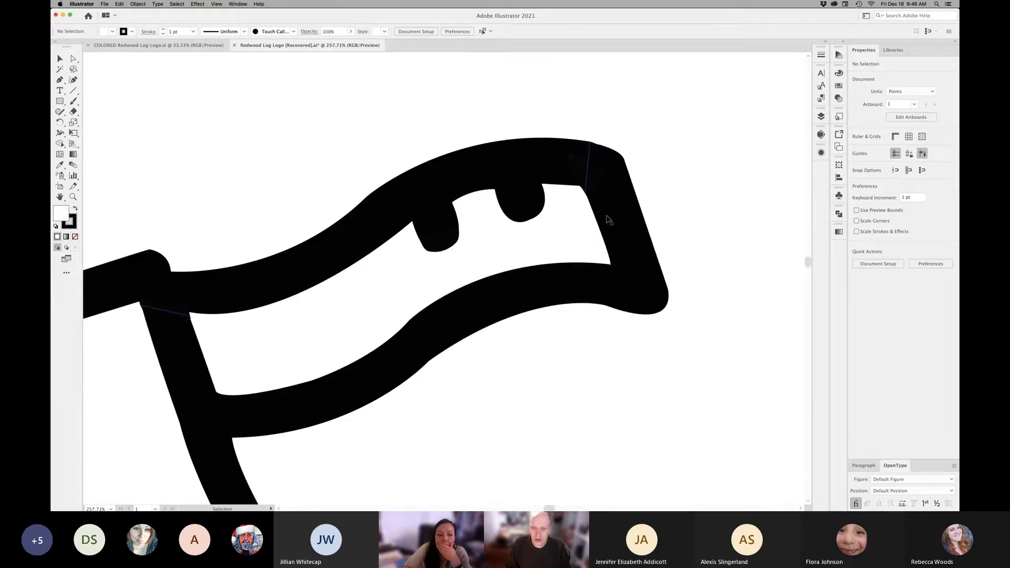
{"action": "left_click", "coordinate": [588, 161]}
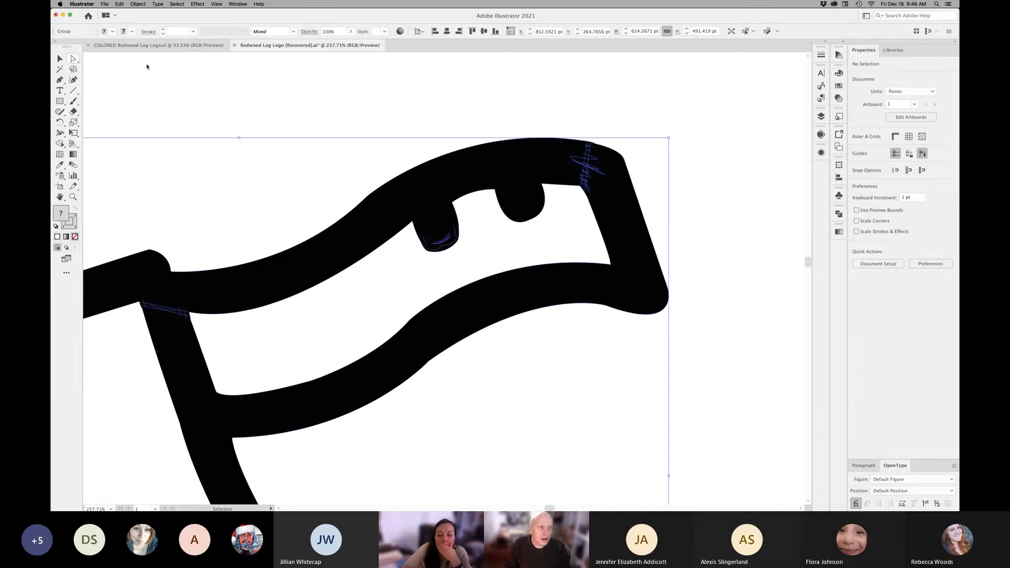
{"action": "key", "text": "a"}
{"action": "left_click", "coordinate": [588, 165]}
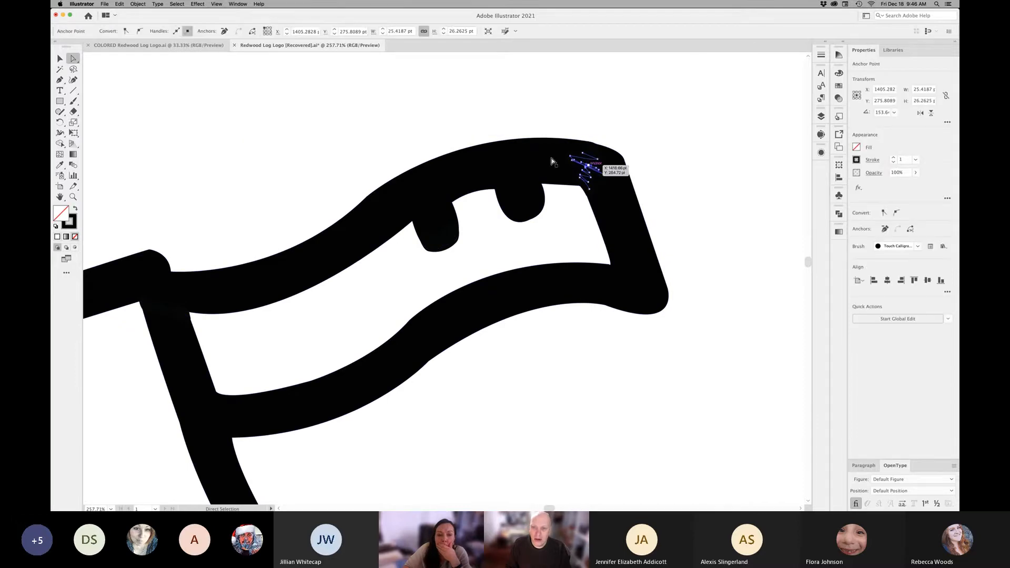
{"action": "key", "text": "v"}
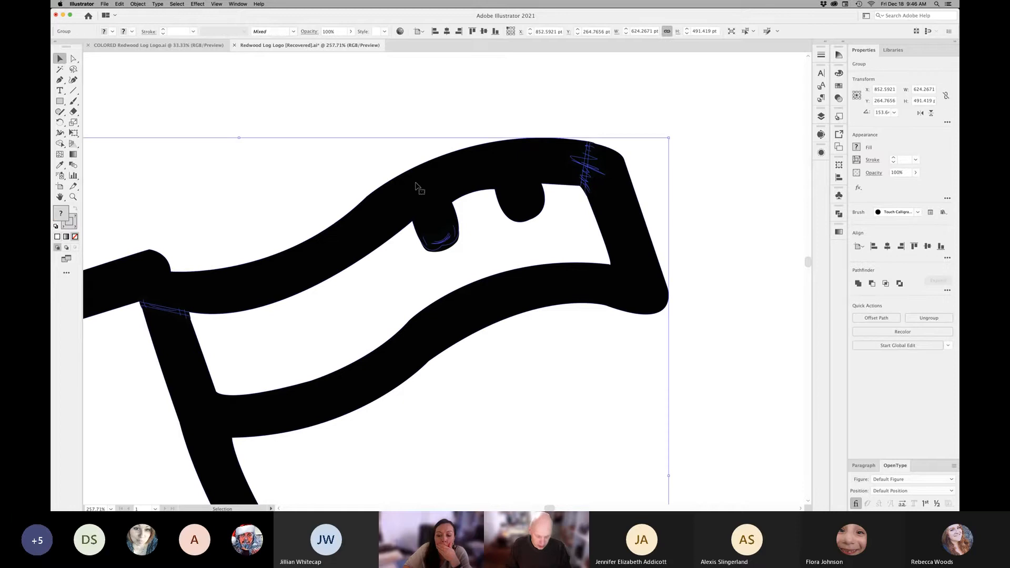
{"action": "left_click", "coordinate": [435, 130]}
{"action": "left_click_drag", "start_coordinate": [597, 164], "coordinate": [650, 140]}
{"action": "mouse_move", "coordinate": [590, 146]}
{"action": "left_mouse_down"}
{"action": "mouse_move", "coordinate": [596, 132]}
{"action": "mouse_move", "coordinate": [580, 124]}
{"action": "mouse_move", "coordinate": [630, 148]}
{"action": "left_mouse_up"}
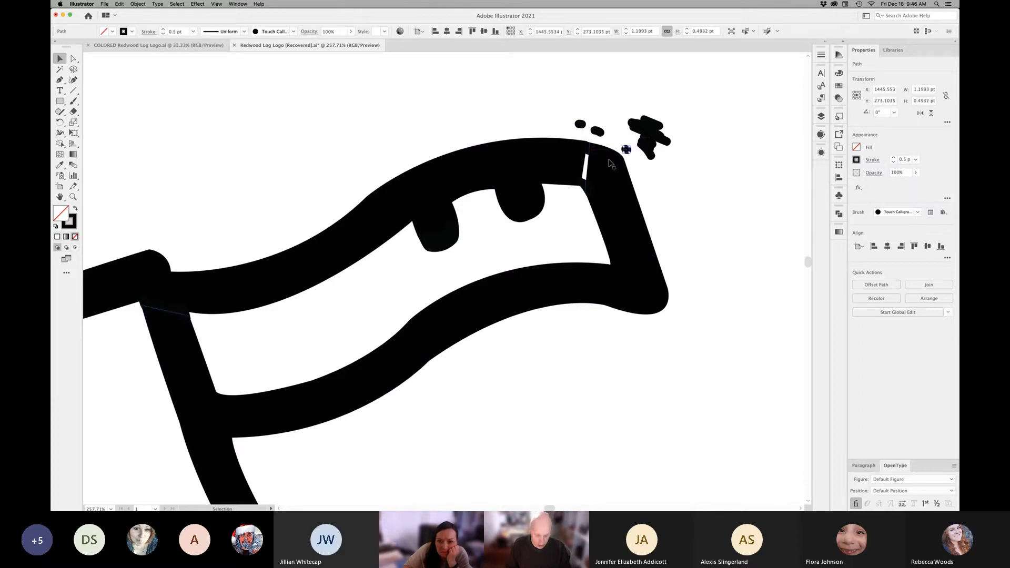
Examine the whole axe and the upper part of the log in both outline and preview modes
{"action": "key", "text": "super+y"}
{"action": "key", "text": "super+y"}
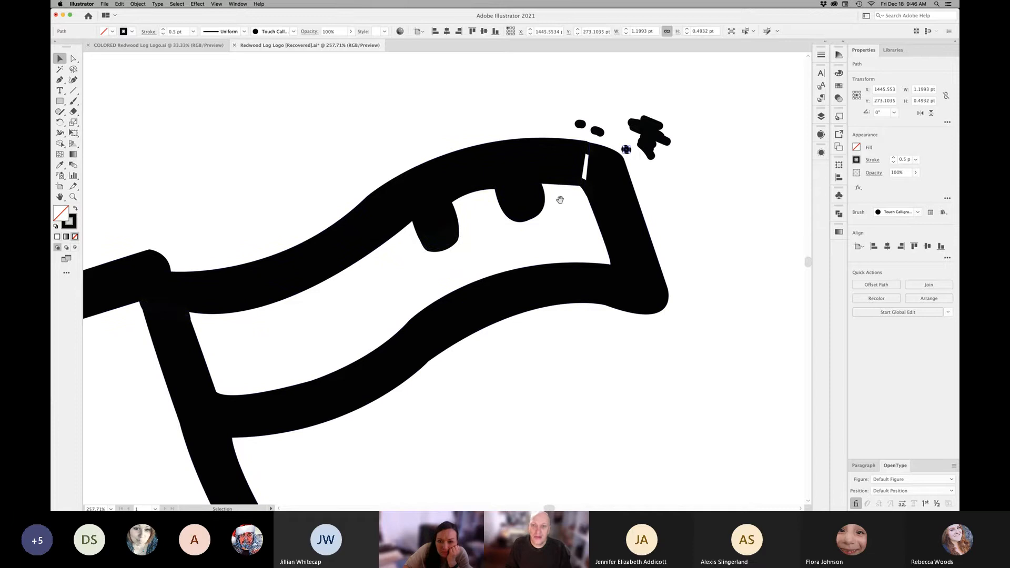
{"action": "left_click", "coordinate": [509, 198], "text": "alt+super"}
{"action": "left_click", "coordinate": [430, 337], "text": "alt+super"}
{"action": "left_click_drag", "start_coordinate": [400, 343], "coordinate": [530, 187]}
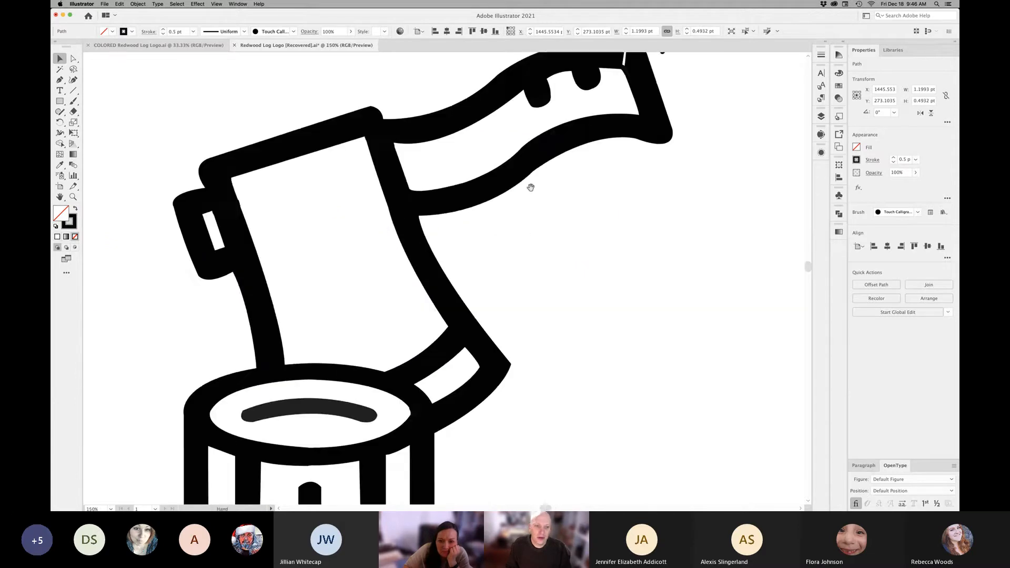
{"action": "left_click", "coordinate": [496, 240], "text": "alt+super"}
{"action": "left_click", "coordinate": [453, 298], "text": "alt+super"}
{"action": "left_click", "coordinate": [454, 298], "text": "alt+super"}
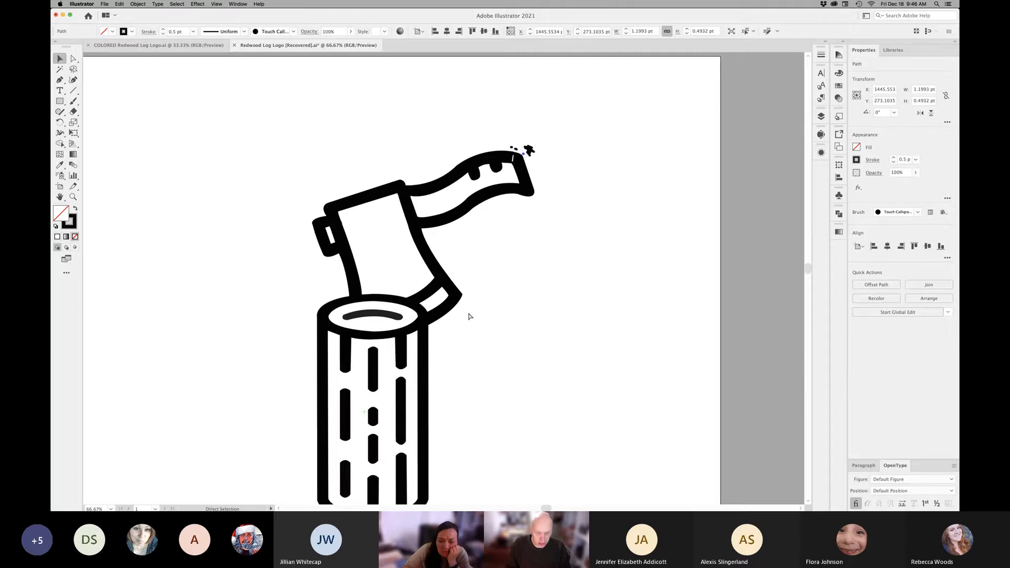
{"action": "key", "text": "super+y"}
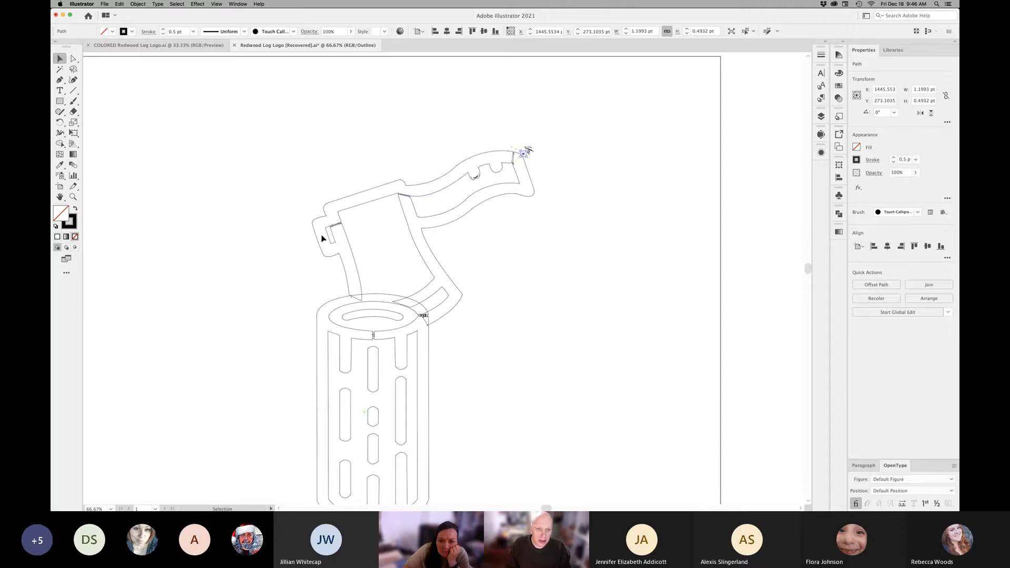
{"action": "key", "text": "super+y"}
Examine the patched joint at the back of the axe head up close for uneven edges
{"action": "left_click_drag", "start_coordinate": [338, 225], "coordinate": [484, 270]}
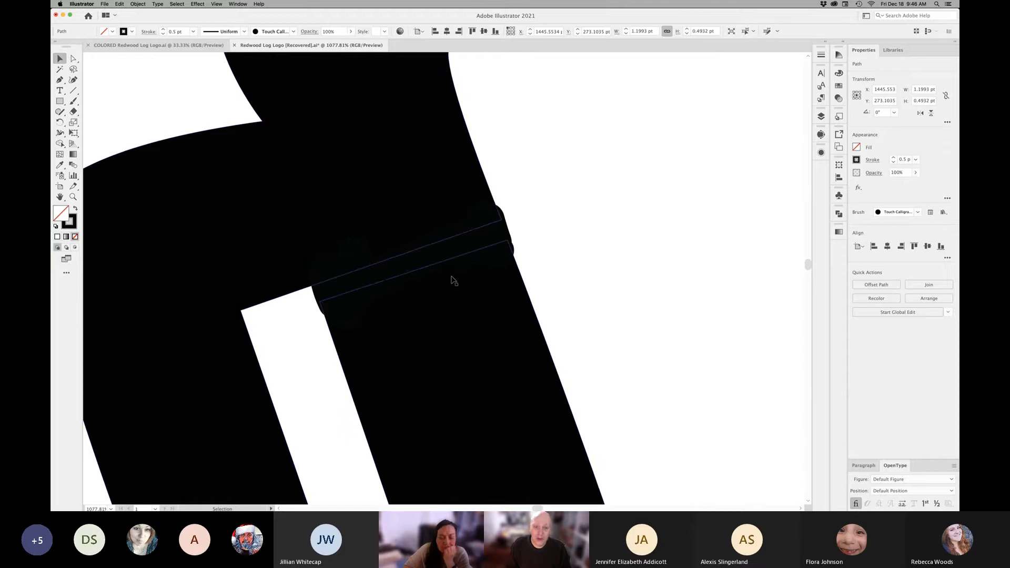
{"action": "left_click", "coordinate": [432, 283], "text": "alt"}
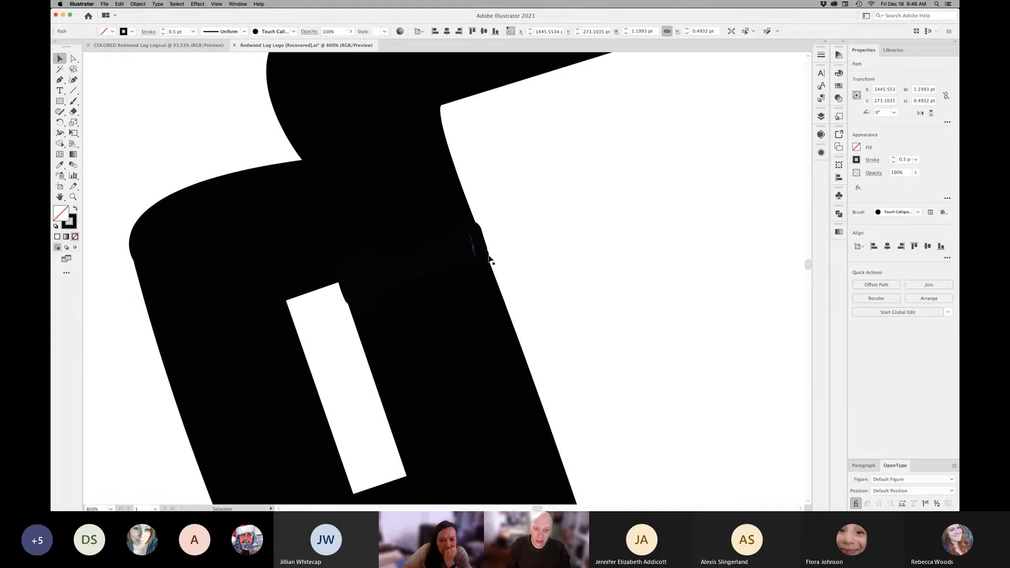
{"action": "left_click", "coordinate": [464, 278], "text": "alt+super"}
{"action": "left_click", "coordinate": [449, 316], "text": "alt+super"}
{"action": "left_click", "coordinate": [450, 316], "text": "alt+super"}
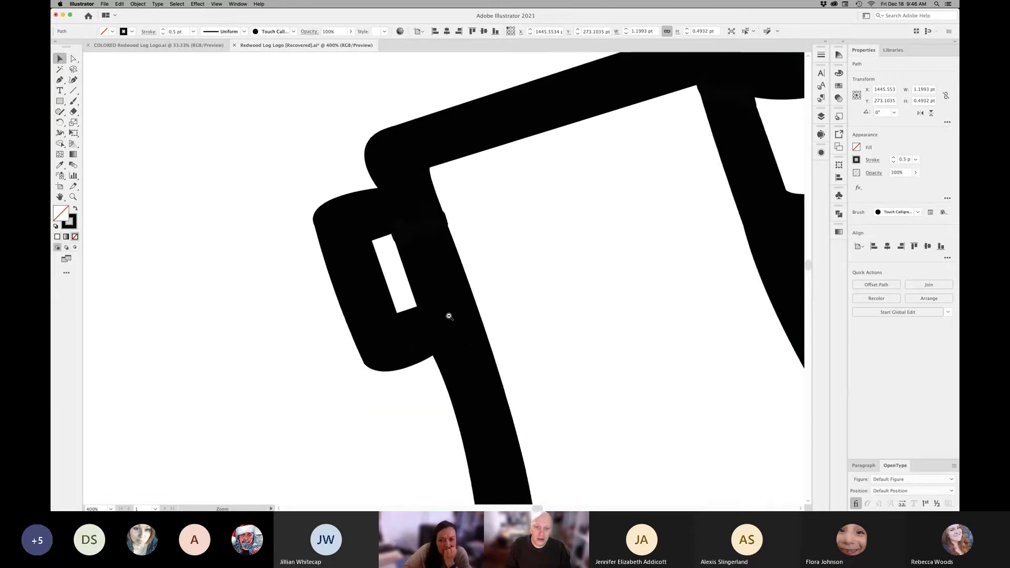
{"action": "left_click", "coordinate": [448, 315], "text": "super"}
{"action": "left_click", "coordinate": [494, 294], "text": "alt+super"}
{"action": "left_click", "coordinate": [479, 270], "text": "alt+super"}
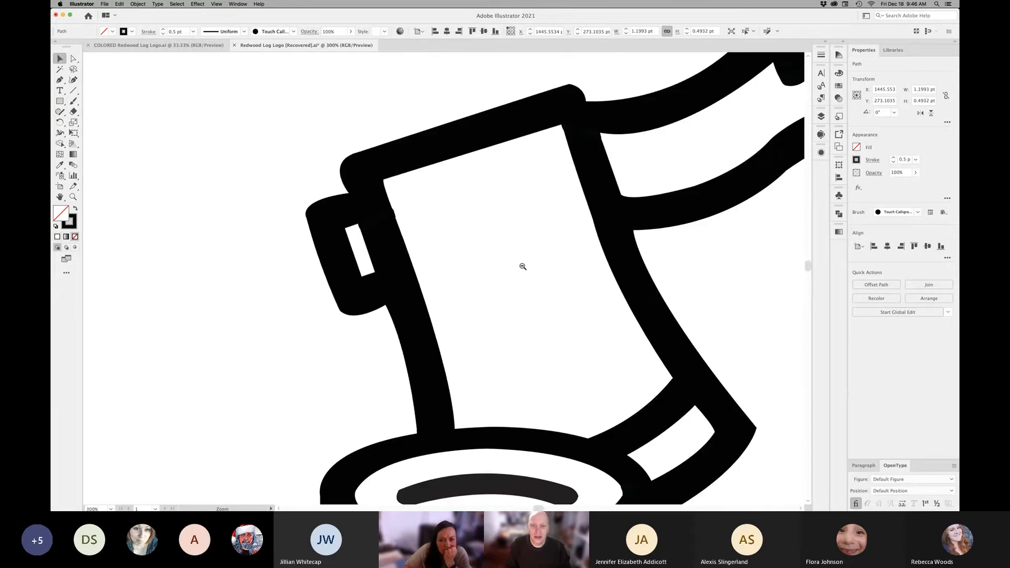
Inspect the joint between axe head and handle in outline view and check the stroke color of a small patch stroke
{"action": "left_click_drag", "start_coordinate": [541, 237], "coordinate": [401, 273]}
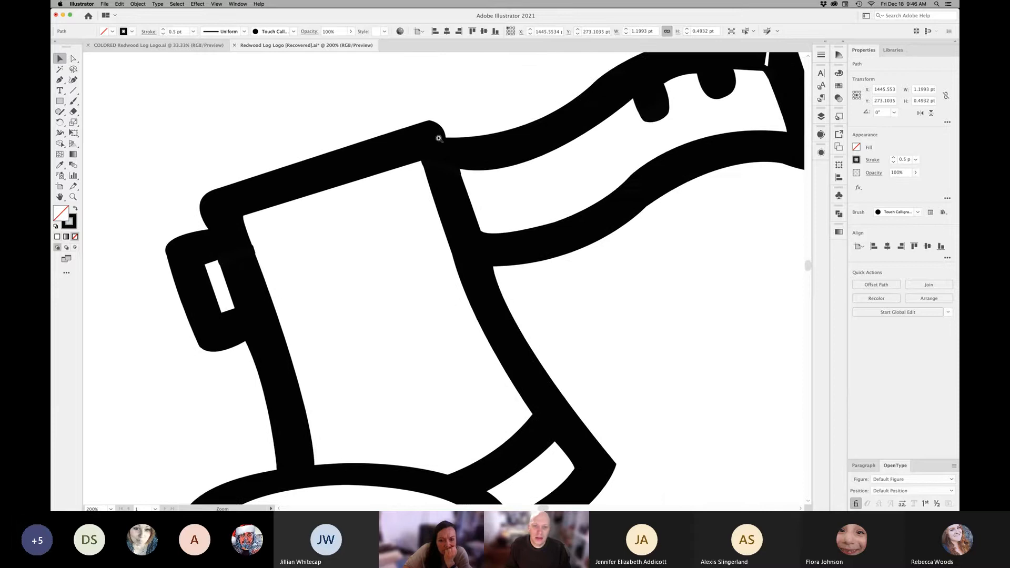
{"action": "left_click_drag", "start_coordinate": [439, 138], "coordinate": [559, 192]}
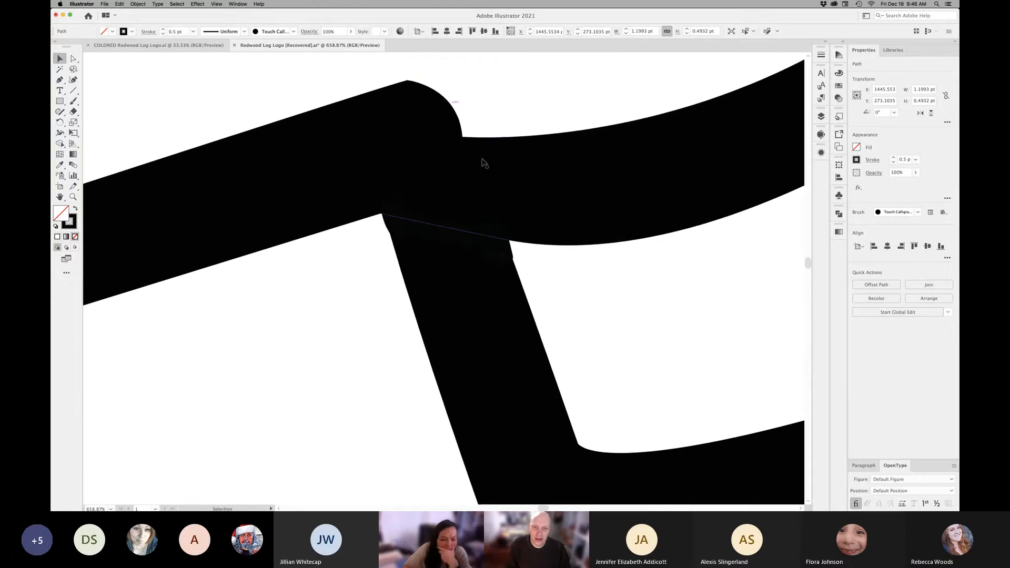
{"action": "key", "text": "super+y"}
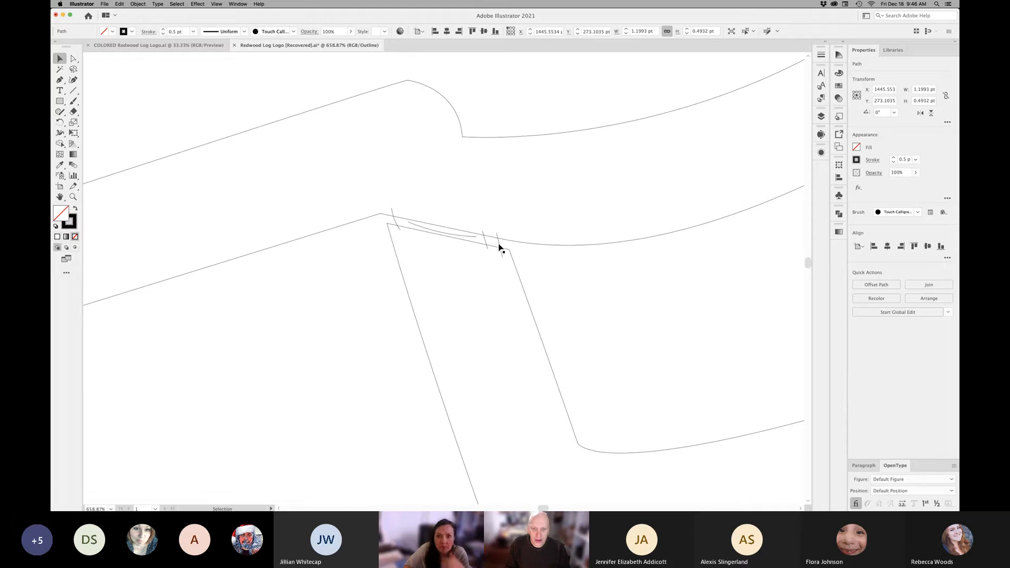
{"action": "left_click", "coordinate": [499, 242]}
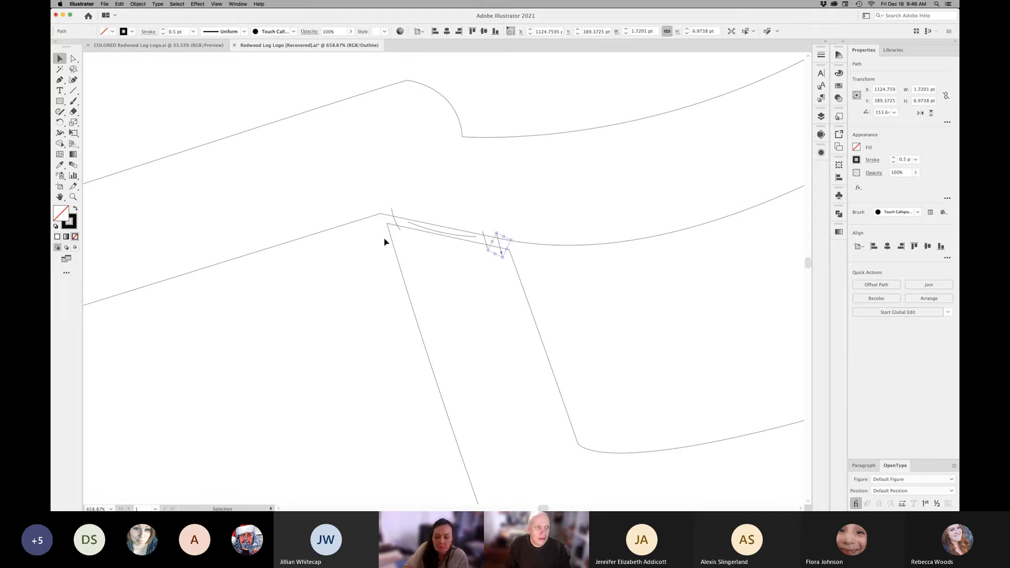
{"action": "left_click", "coordinate": [73, 223]}
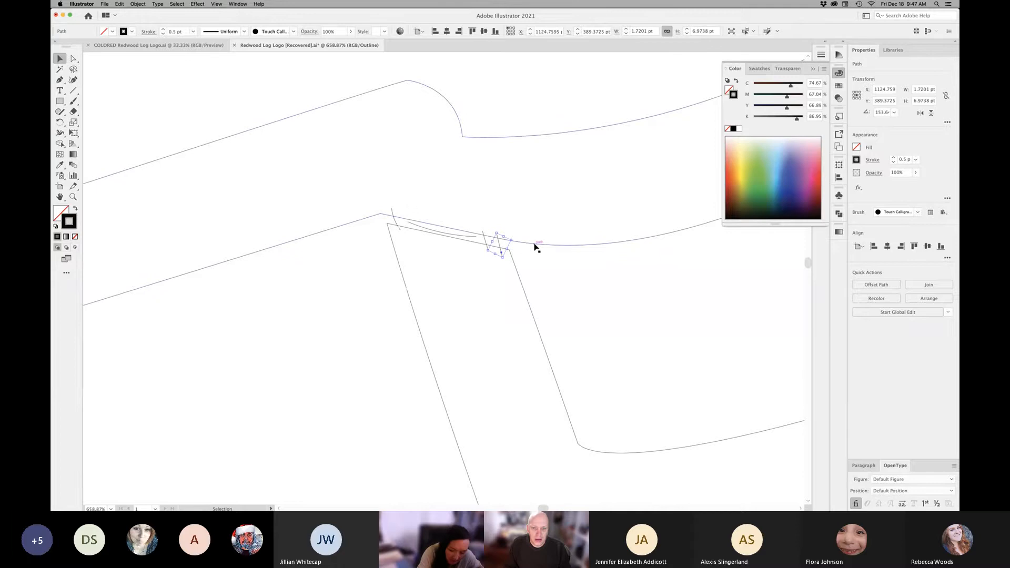
{"action": "left_click", "coordinate": [543, 271]}
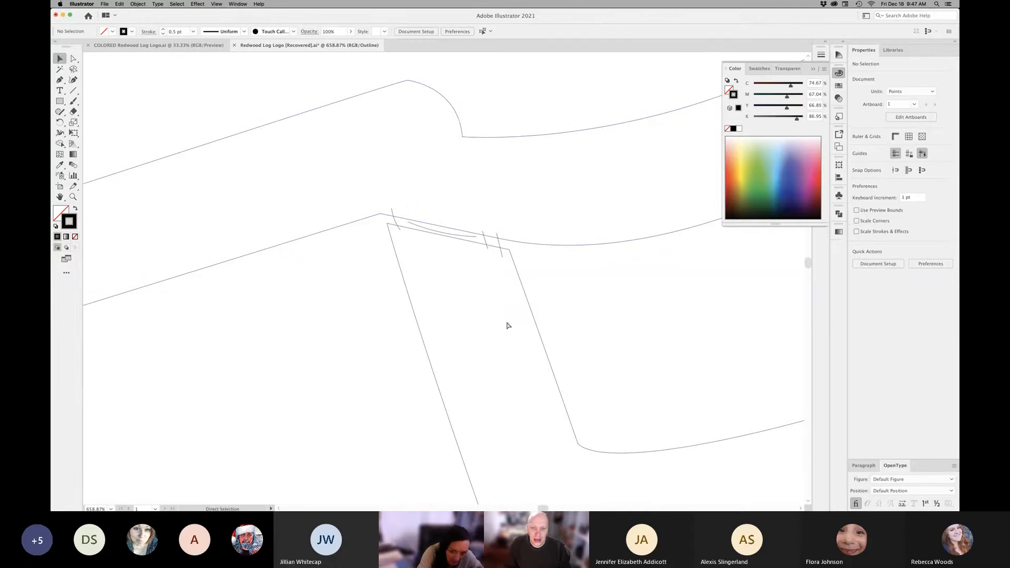
{"action": "key", "text": "super+y"}
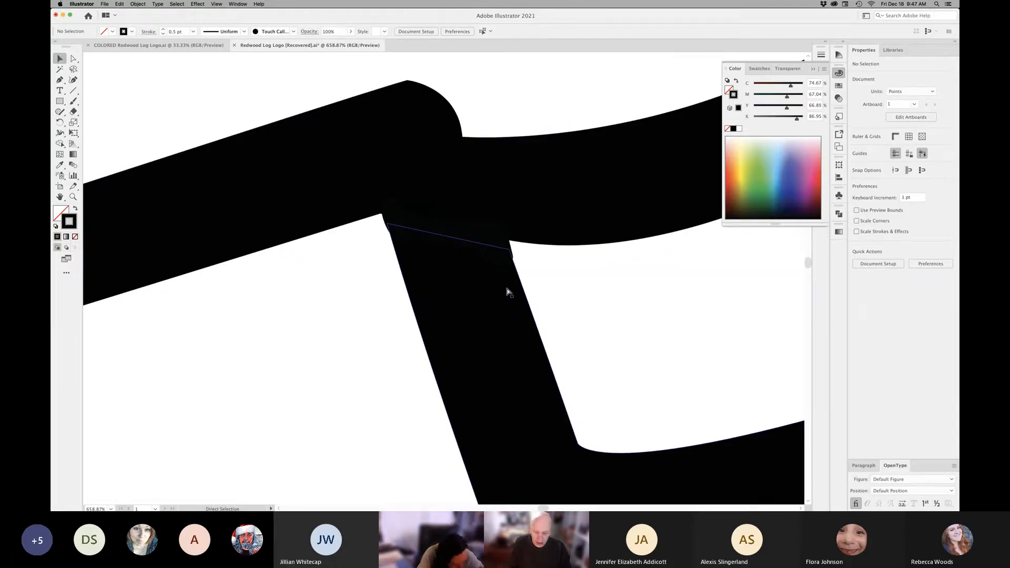
Delete all the patch strokes by selecting one beside the handle and every object with the same stroke color
{"action": "key", "text": "super+0"}
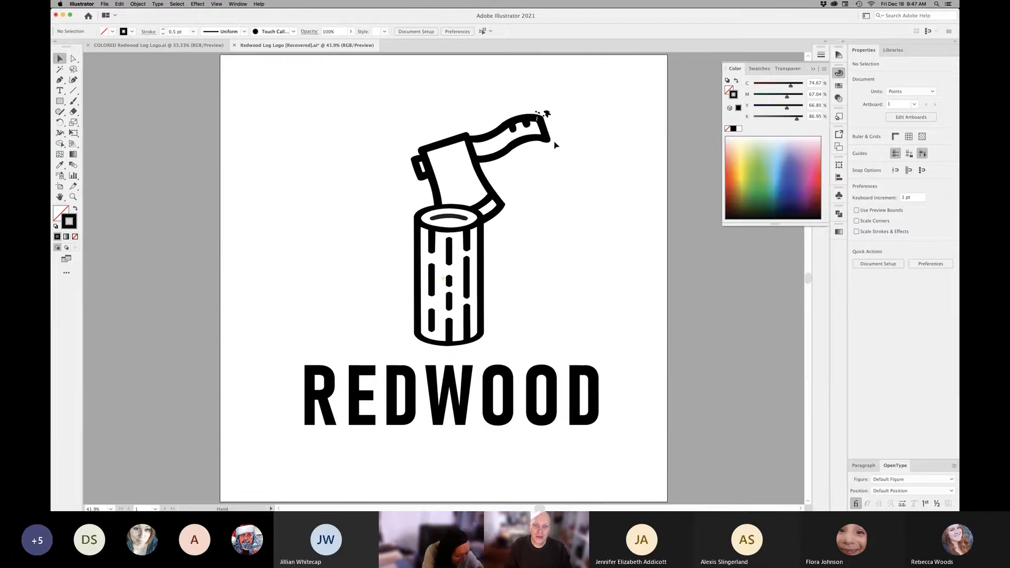
{"action": "scroll", "coordinate": [496, 105], "scroll_direction": "up", "scroll_amount": 5}
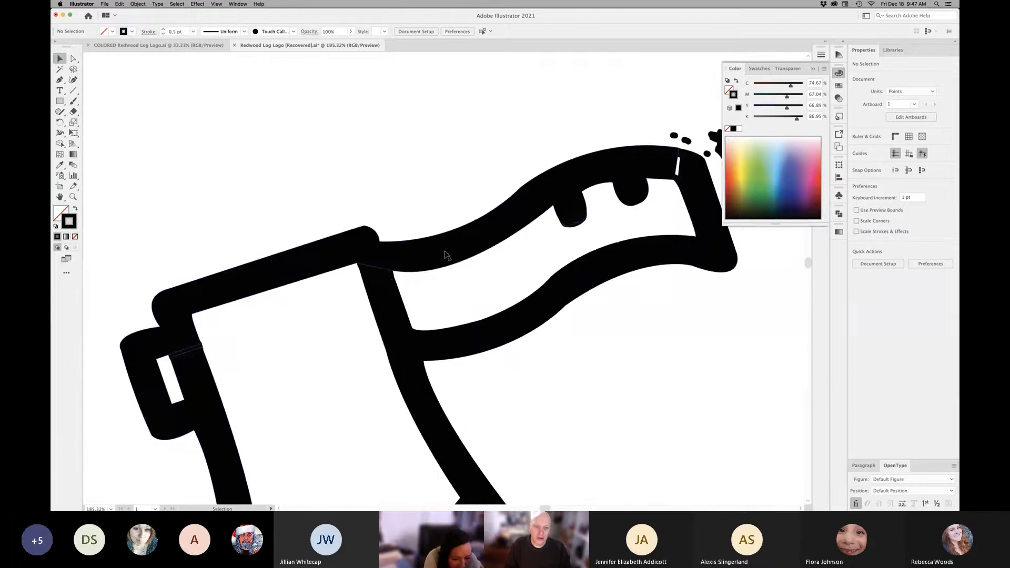
{"action": "left_click", "coordinate": [686, 141]}
{"action": "scroll", "coordinate": [686, 141], "scroll_direction": "right", "scroll_amount": 4}
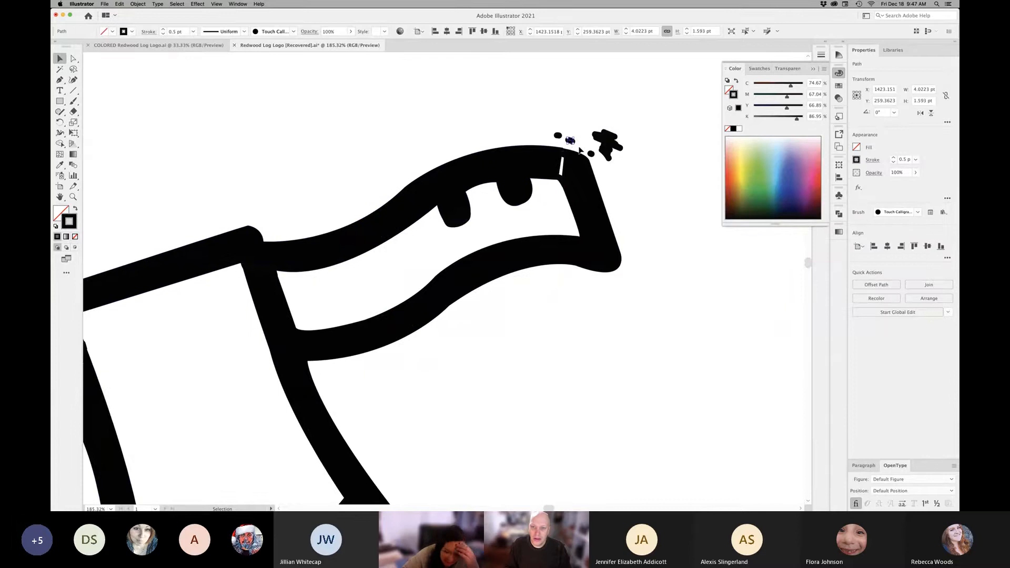
{"action": "left_click", "coordinate": [177, 3]}
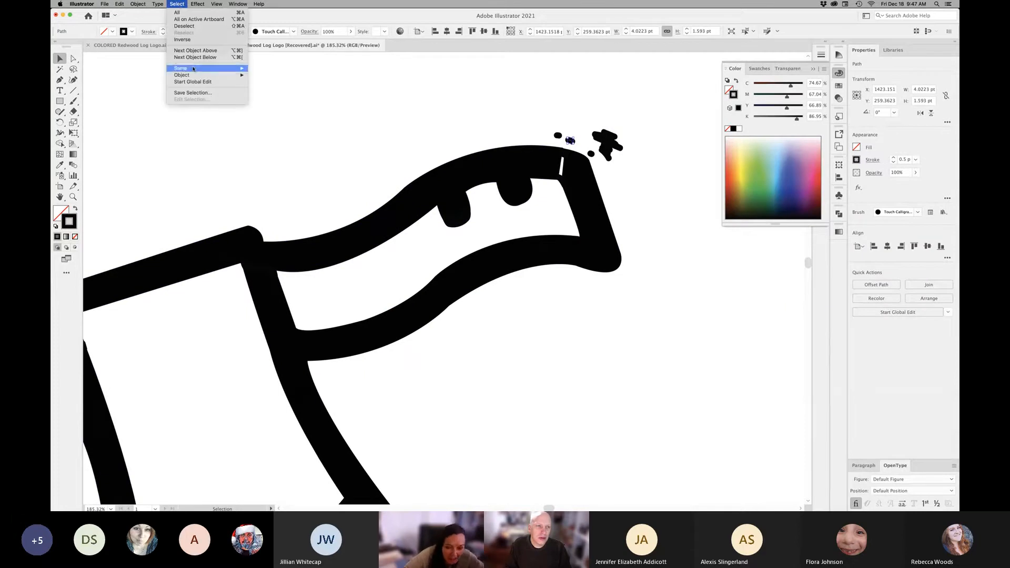
{"action": "mouse_move", "coordinate": [193, 68]}
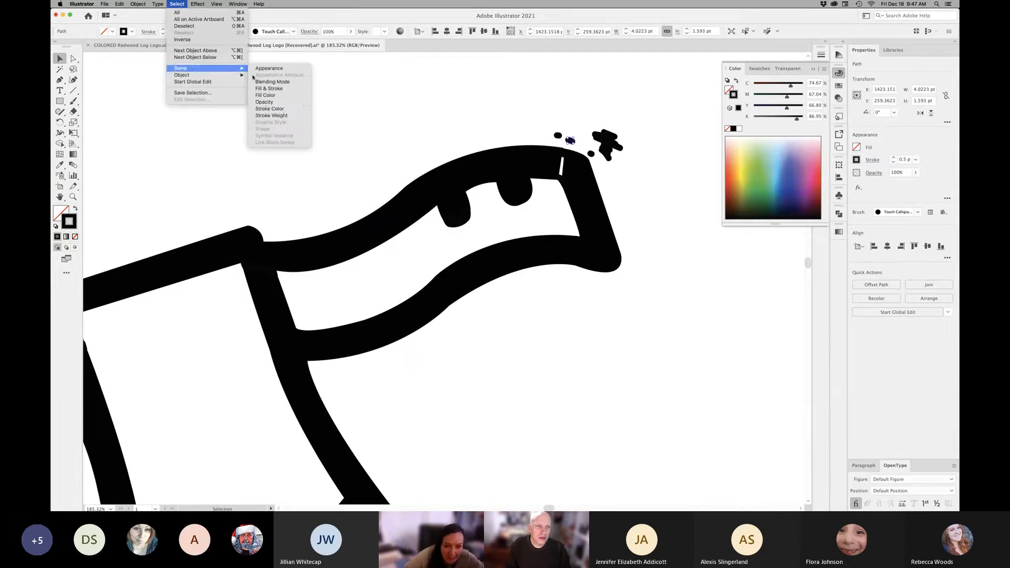
{"action": "left_click", "coordinate": [286, 109]}
{"action": "left_click", "coordinate": [372, 285], "text": "alt+super"}
{"action": "left_click", "coordinate": [372, 285], "text": "alt+super"}
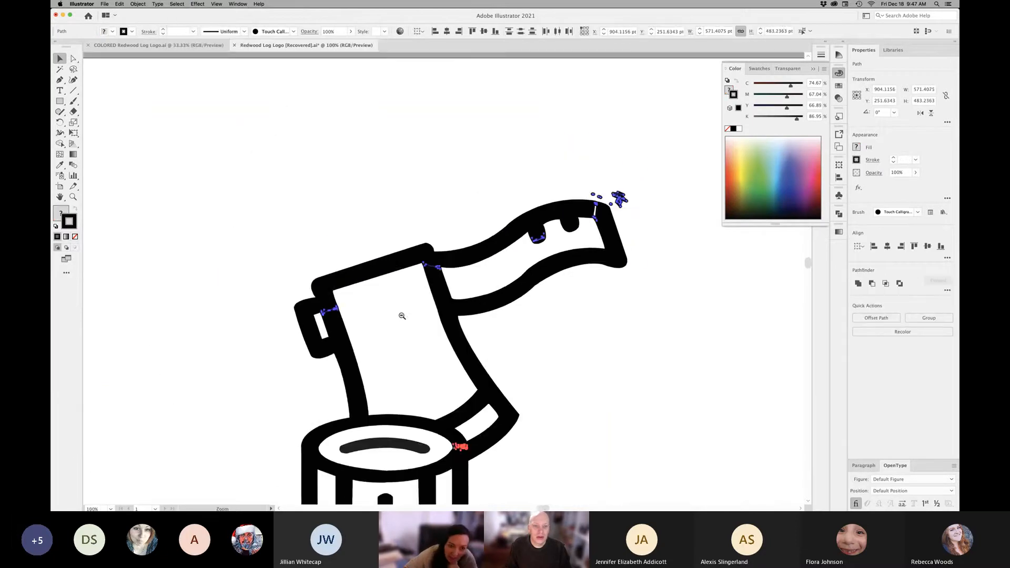
{"action": "left_click", "coordinate": [457, 352], "text": "super"}
{"action": "key", "text": "super+0"}
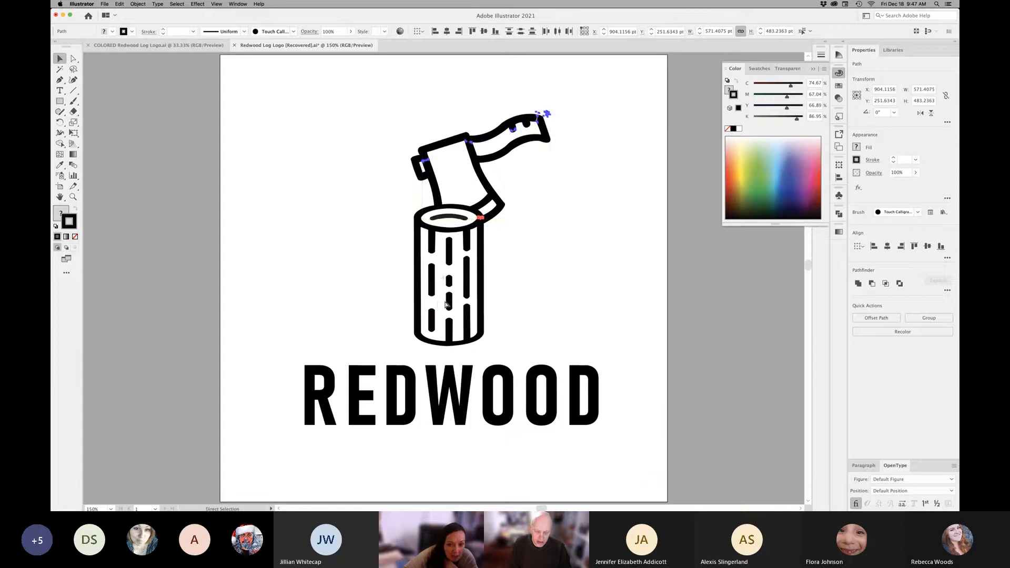
{"action": "left_click", "coordinate": [540, 254]}
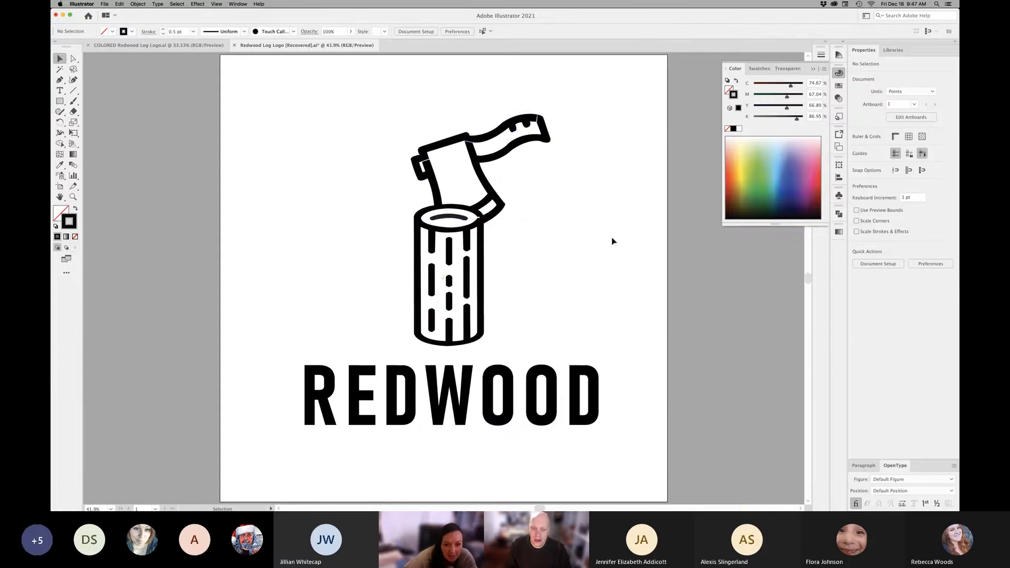
Ungroup the log artwork to reach the small patch strokes in the front gap of its top rim
{"action": "key", "text": "super+y"}
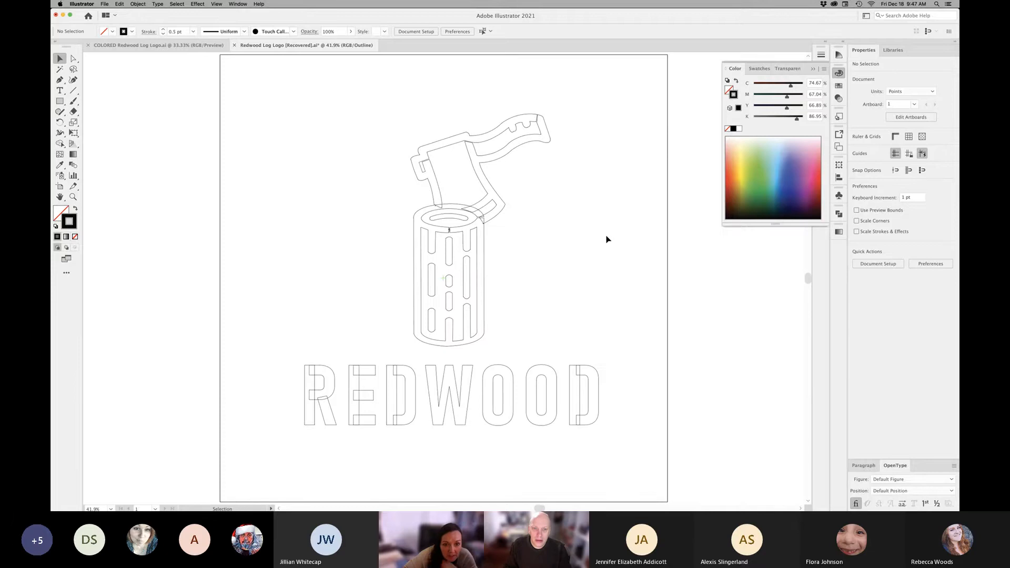
{"action": "left_click_drag", "start_coordinate": [442, 225], "coordinate": [613, 267]}
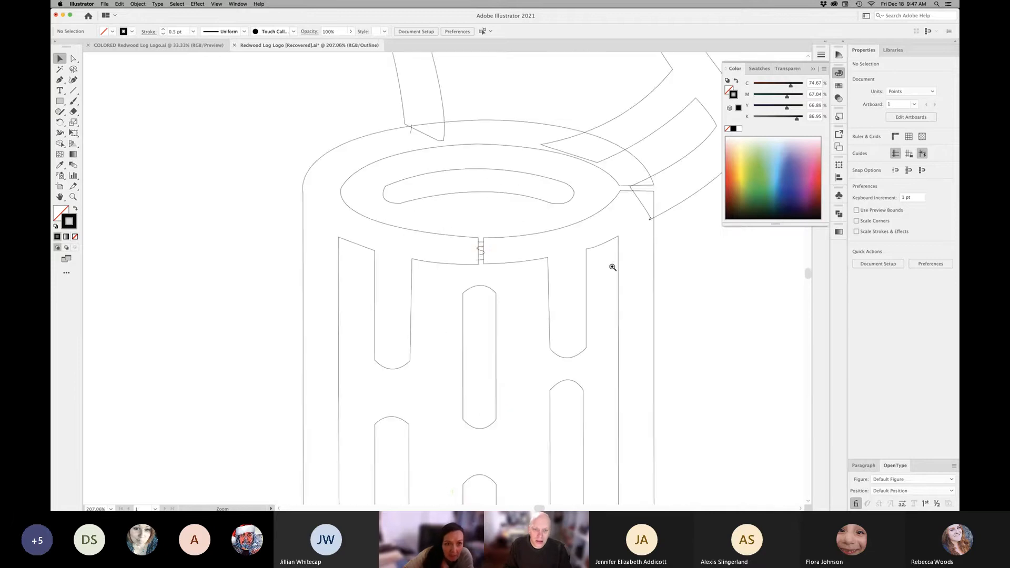
{"action": "left_click", "coordinate": [481, 251]}
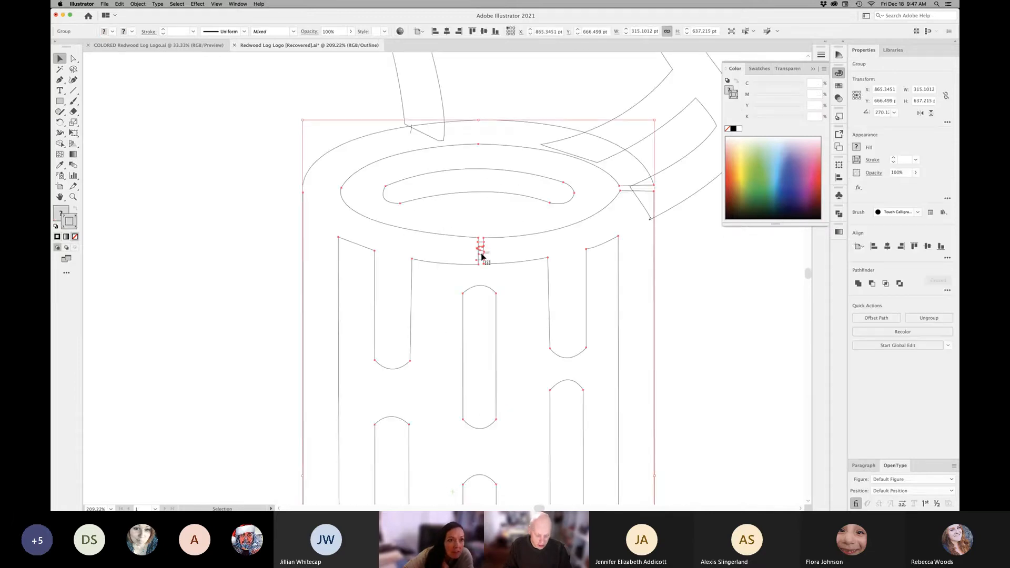
{"action": "left_click", "coordinate": [481, 255]}
{"action": "left_click", "coordinate": [482, 241]}
{"action": "left_click", "coordinate": [482, 217]}
Select the patch stroke in the log's front rim gap and delete it with all objects sharing its stroke color
{"action": "left_click", "coordinate": [481, 254]}
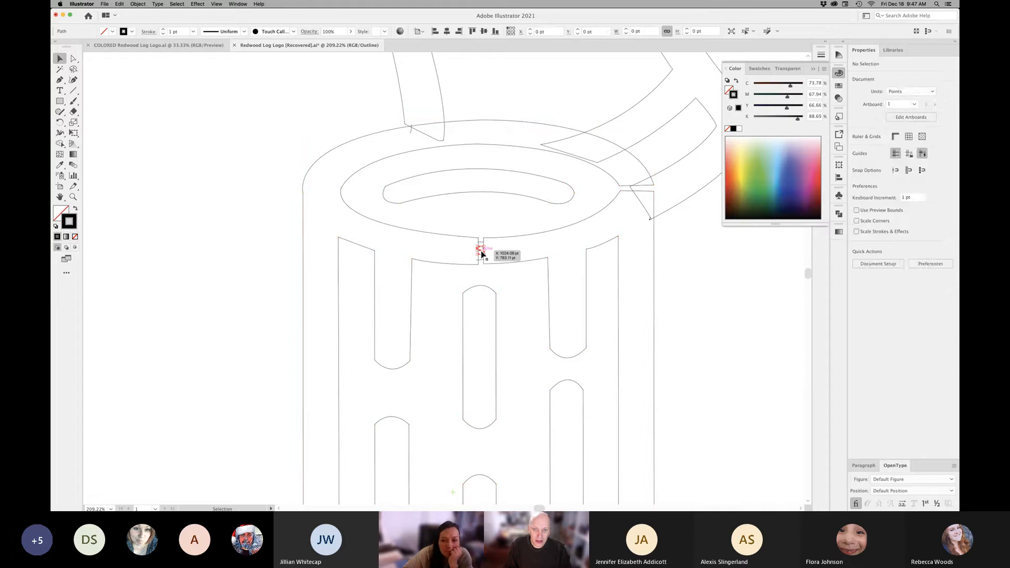
{"action": "left_click", "coordinate": [481, 254]}
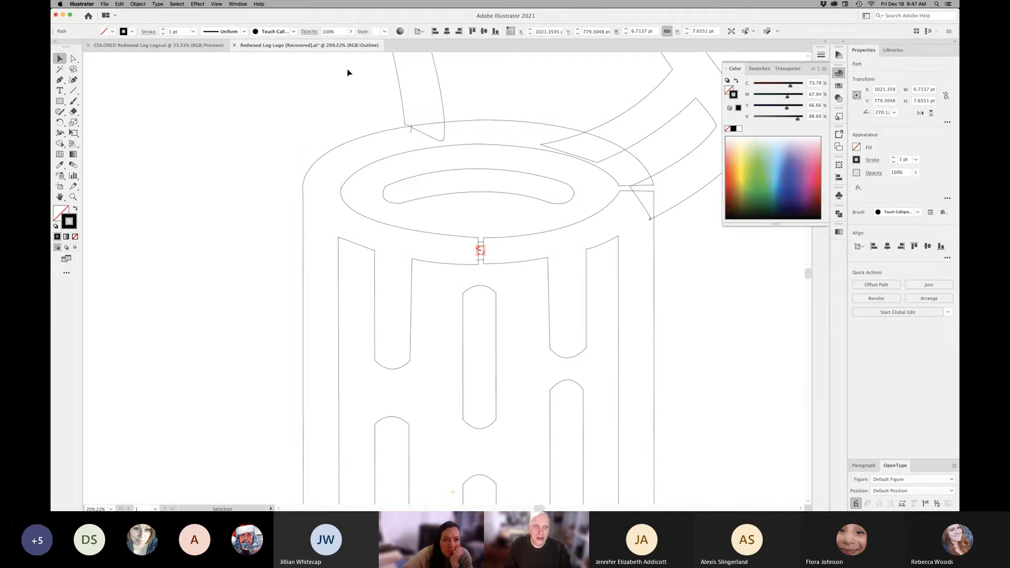
{"action": "left_click", "coordinate": [216, 4]}
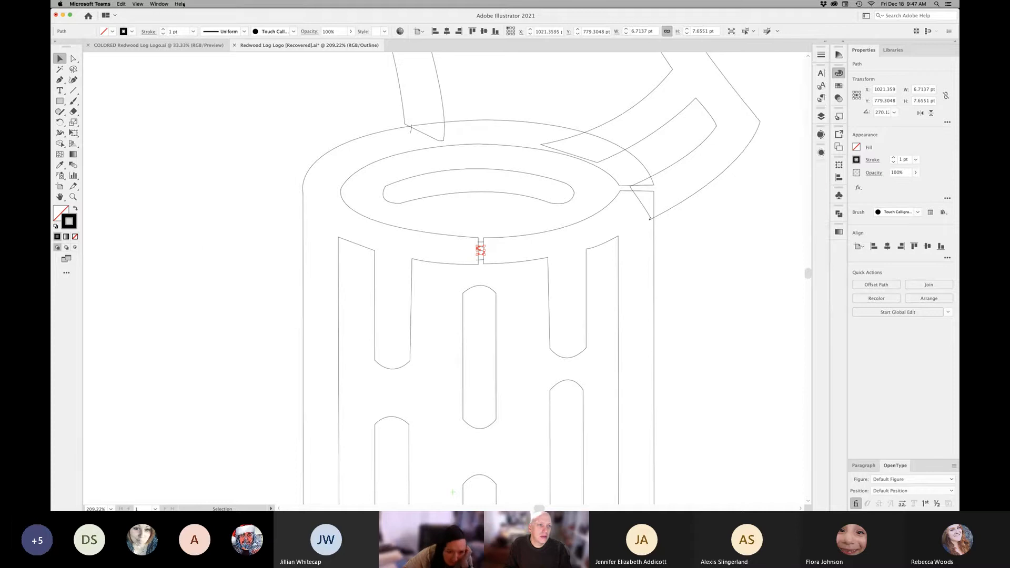
{"action": "left_click", "coordinate": [225, 135]}
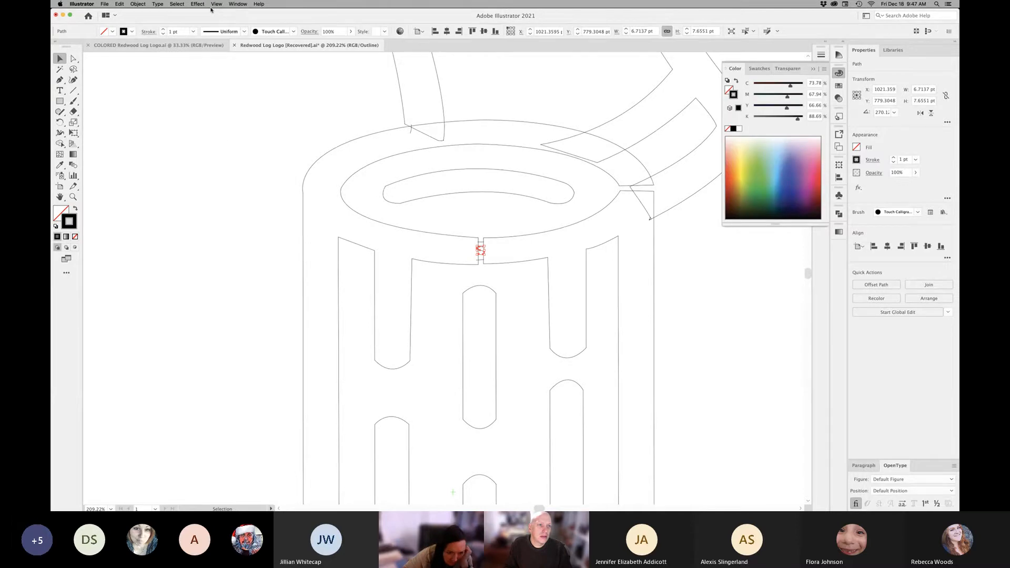
{"action": "left_click", "coordinate": [177, 4]}
{"action": "mouse_move", "coordinate": [211, 68]}
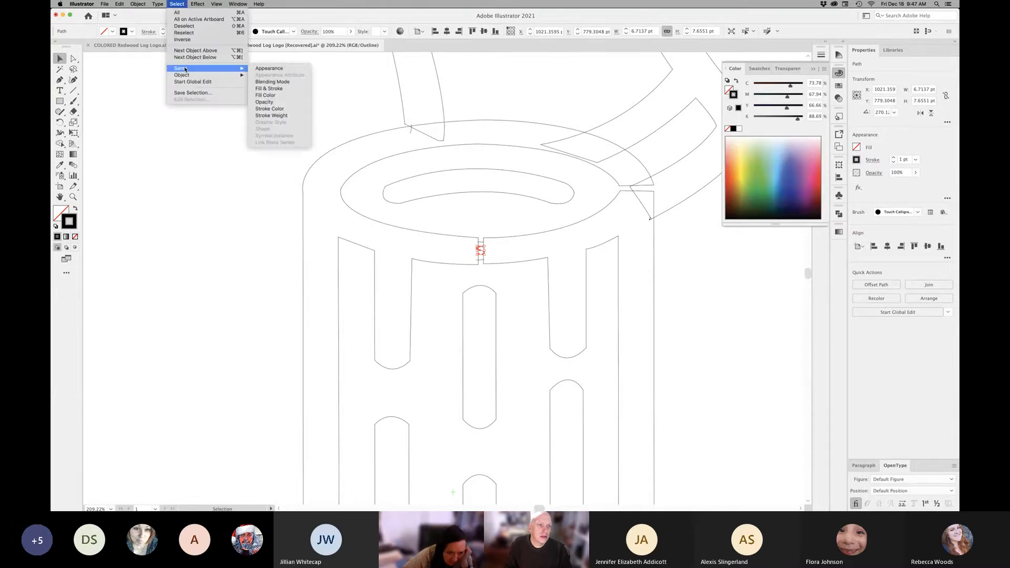
{"action": "left_click", "coordinate": [284, 109]}
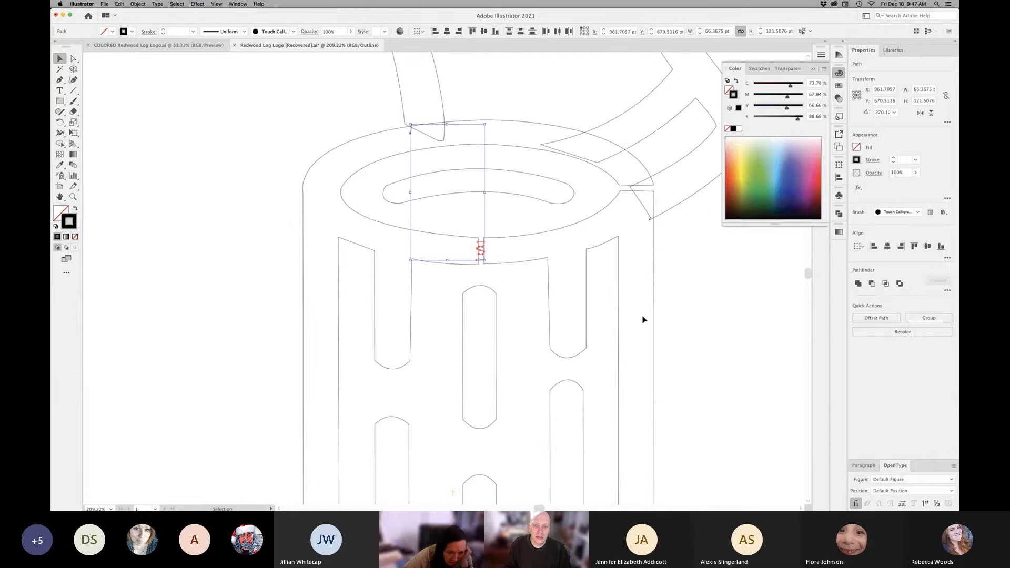
{"action": "left_click", "coordinate": [643, 320]}
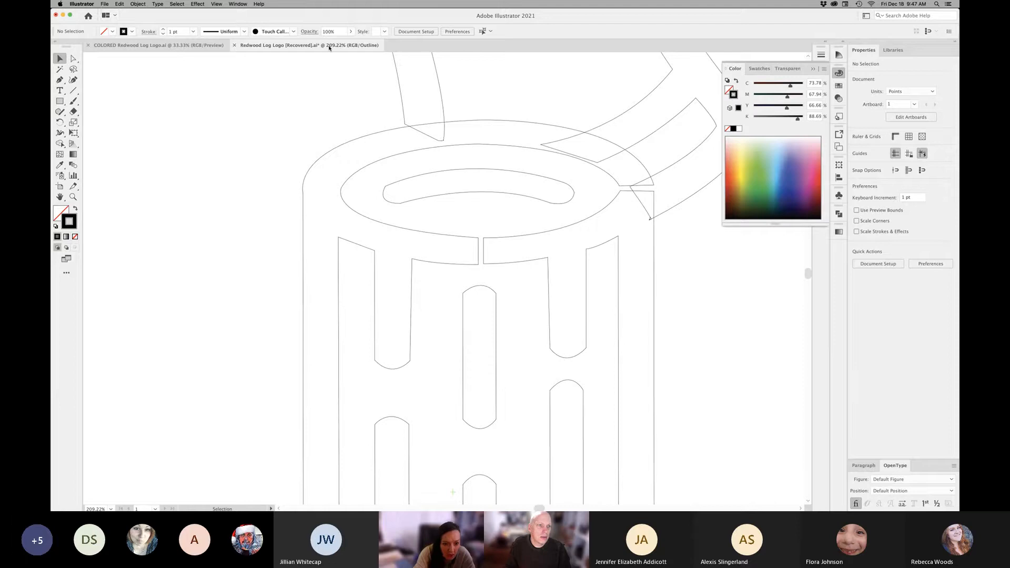
Change the document color mode to CMYK Color
{"action": "left_click", "coordinate": [104, 4]}
{"action": "mouse_move", "coordinate": [158, 169]}
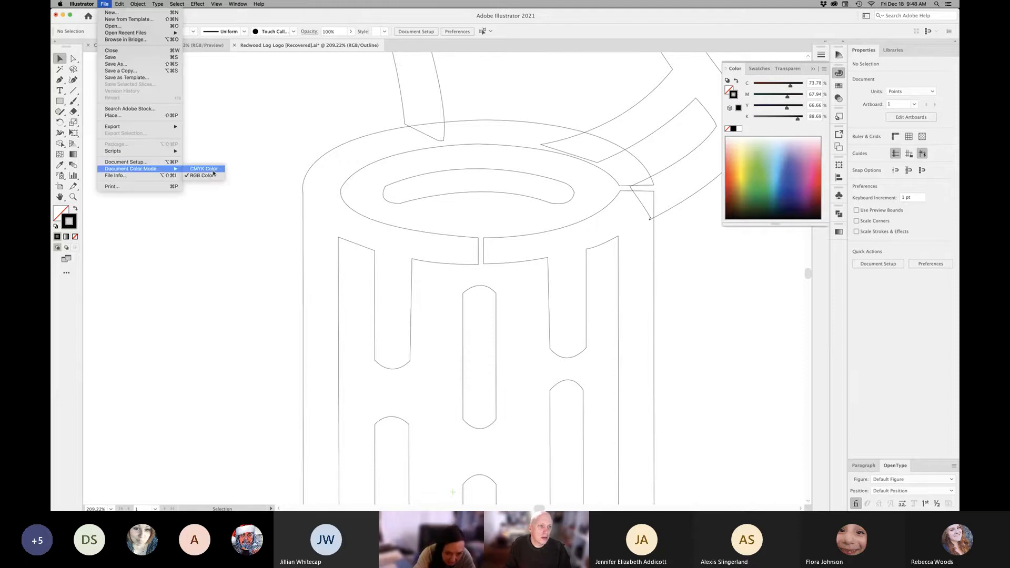
{"action": "left_click", "coordinate": [212, 169]}
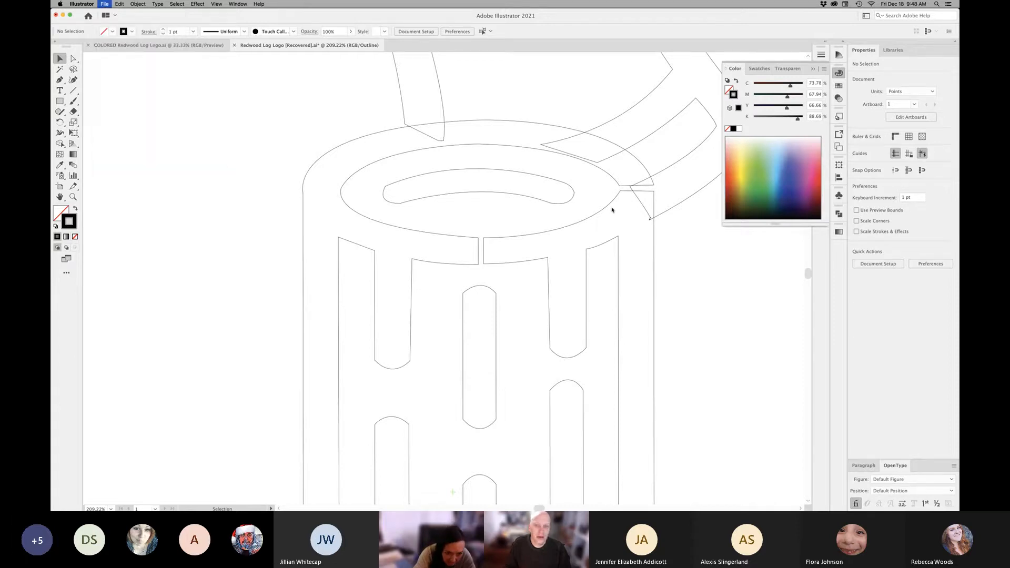
Select the axe outline and all objects sharing its fill color, and check the selection across the whole logo
{"action": "left_click", "coordinate": [652, 218]}
{"action": "left_click", "coordinate": [728, 91]}
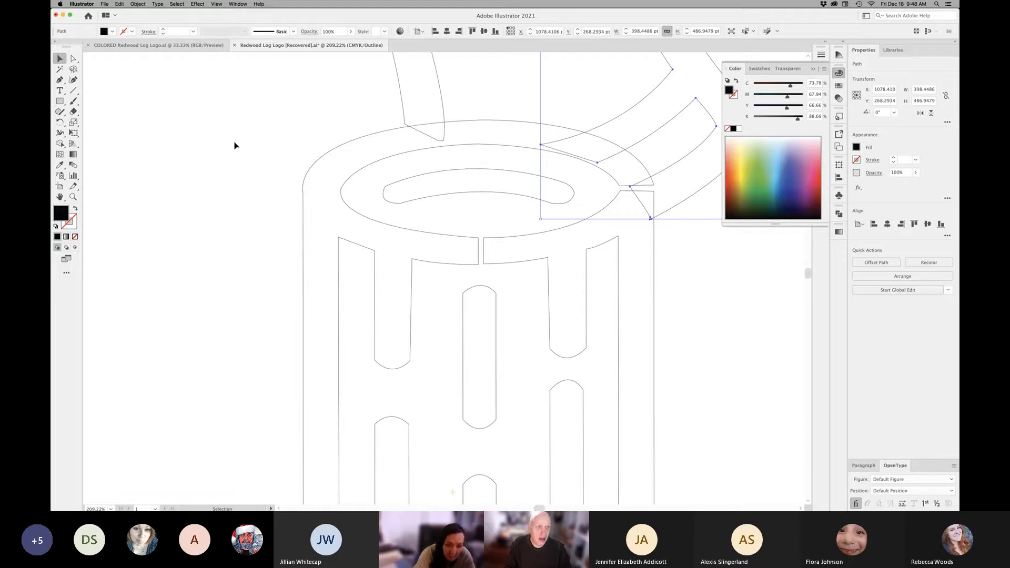
{"action": "left_click", "coordinate": [199, 4]}
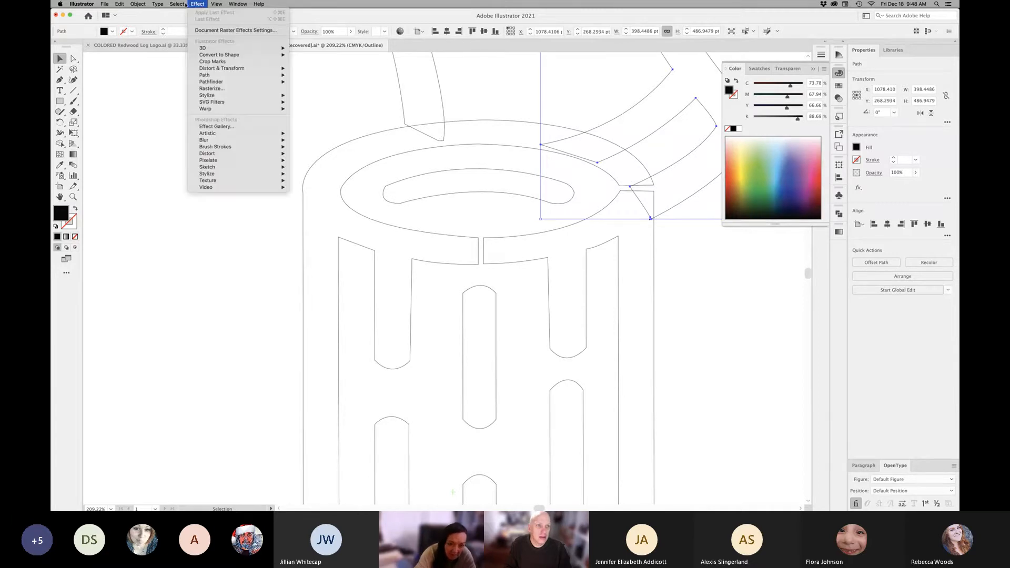
{"action": "mouse_move", "coordinate": [186, 69]}
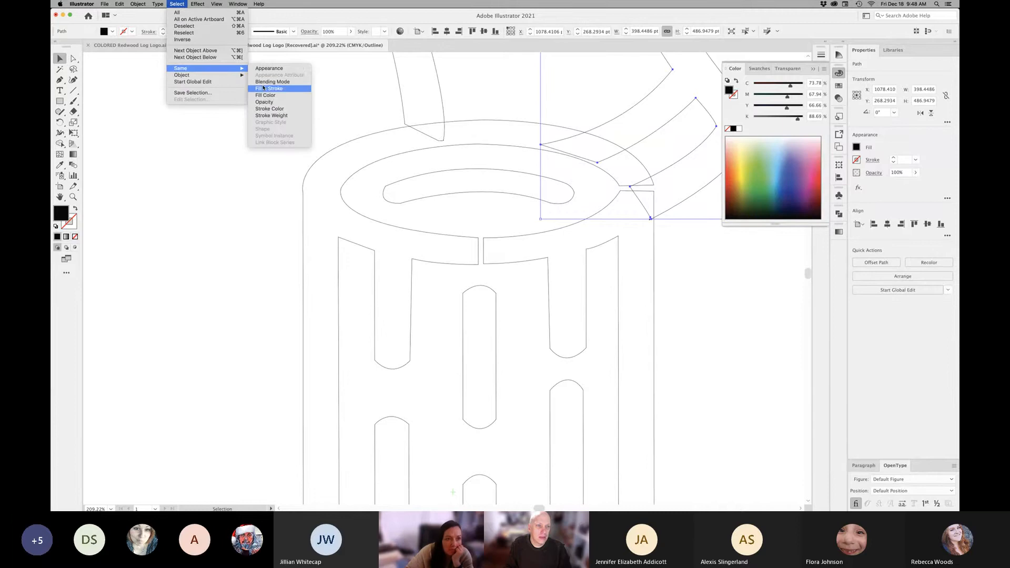
{"action": "left_click", "coordinate": [271, 96]}
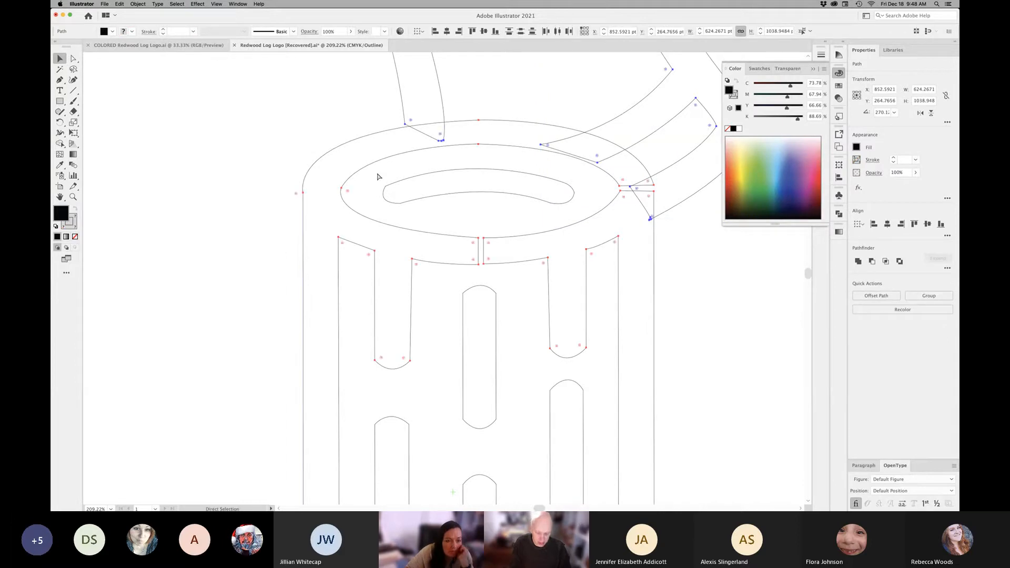
{"action": "key", "text": "super+0"}
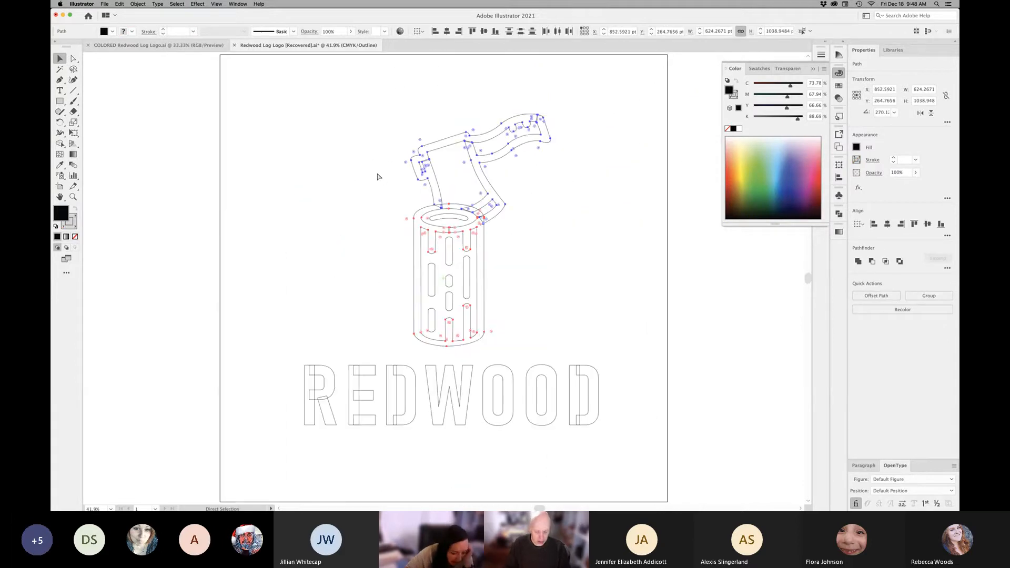
{"action": "key", "text": "super+y"}
{"action": "key", "text": "a"}
{"action": "key", "text": "super+y"}
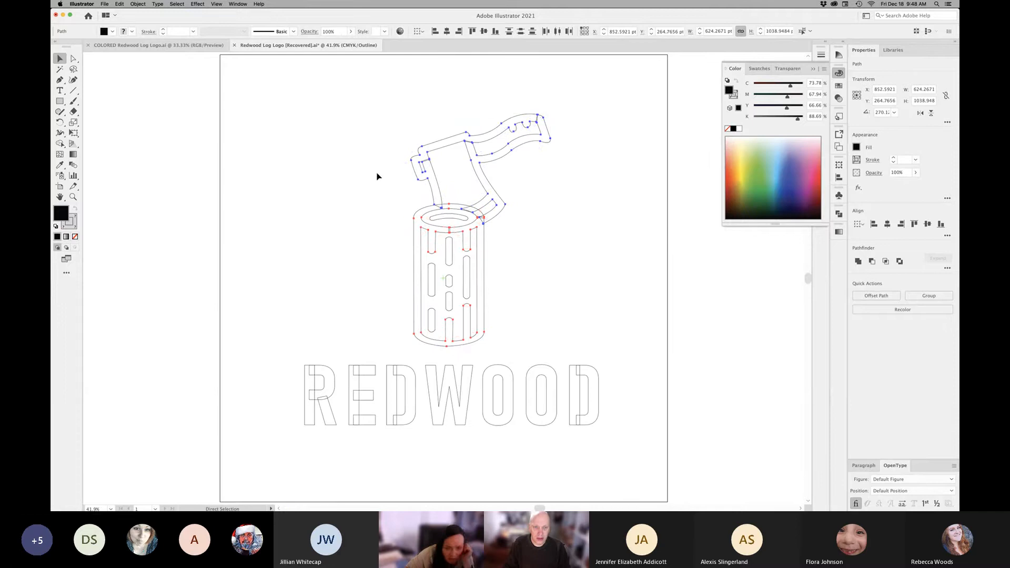
Fill the entire axe, log and REDWOOD artwork with pure black, C 0, M 0, Y 0, K 100, and preview it
{"action": "left_click_drag", "start_coordinate": [253, 99], "coordinate": [632, 447]}
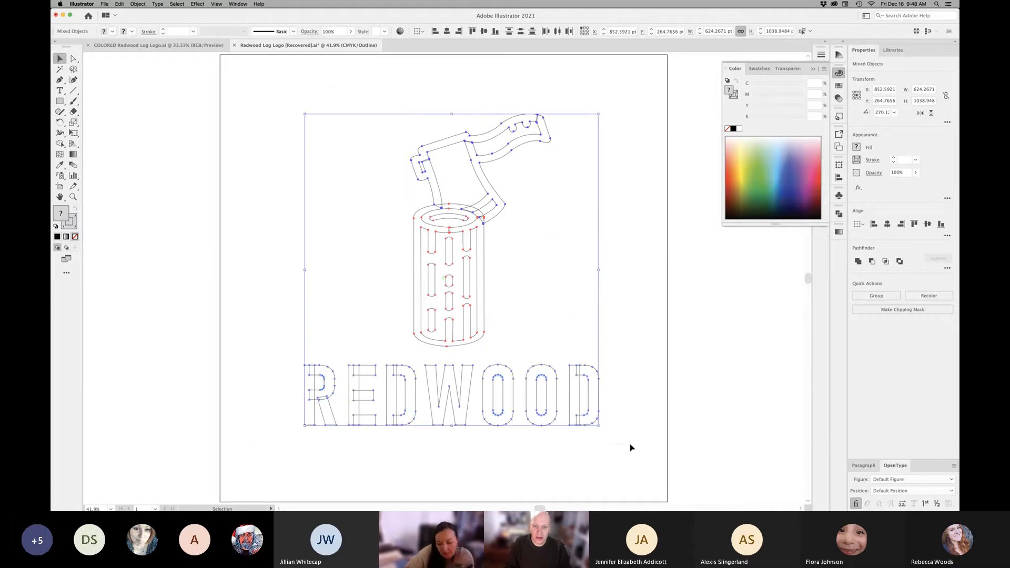
{"action": "left_click", "coordinate": [733, 129]}
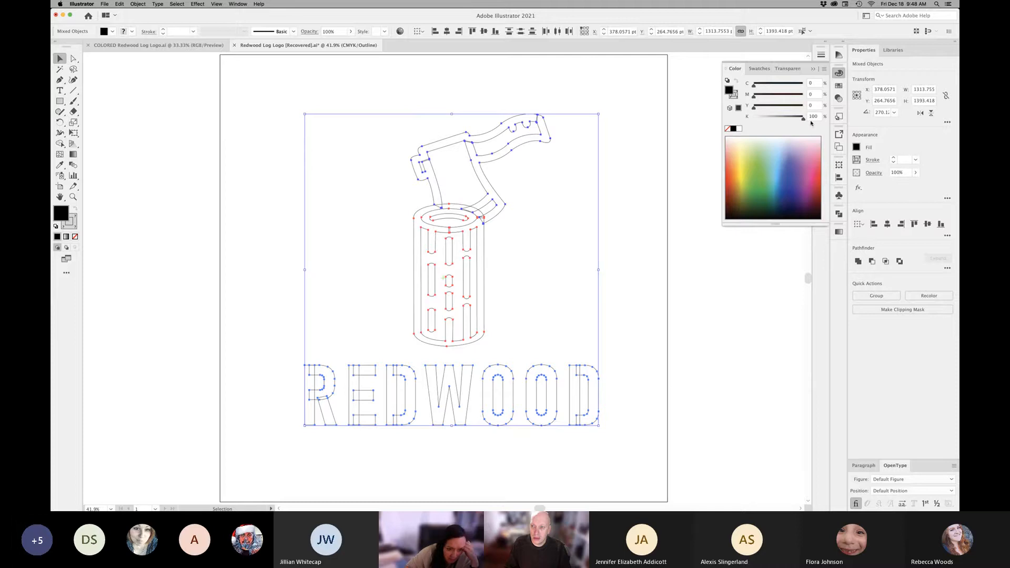
{"action": "left_click", "coordinate": [631, 223]}
{"action": "key", "text": "ctrl+y"}
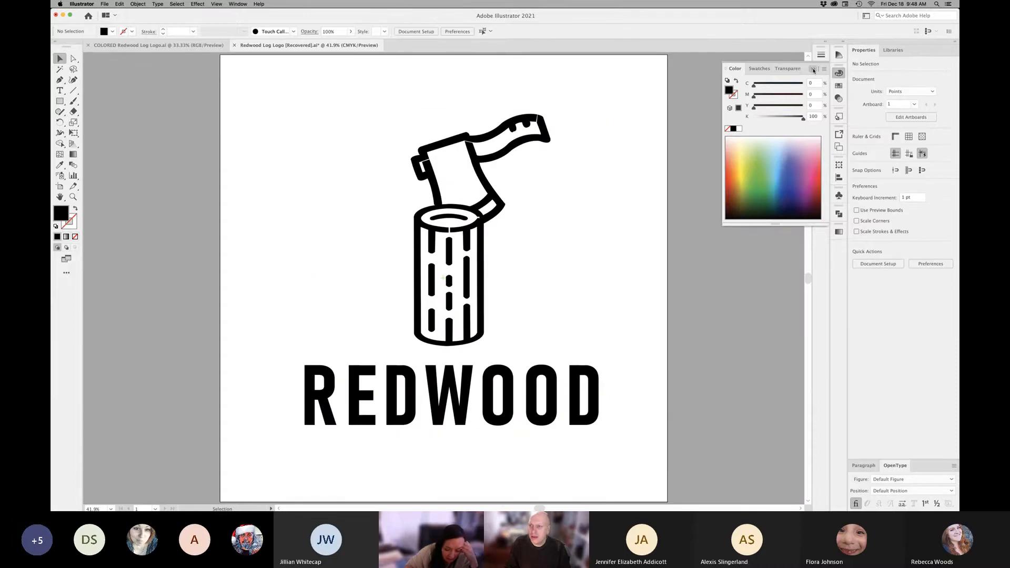
Show the layers and examine the overlapping shapes of the REDWOOD lettering in outline and preview modes
{"action": "left_click", "coordinate": [813, 69]}
{"action": "left_click", "coordinate": [821, 116]}
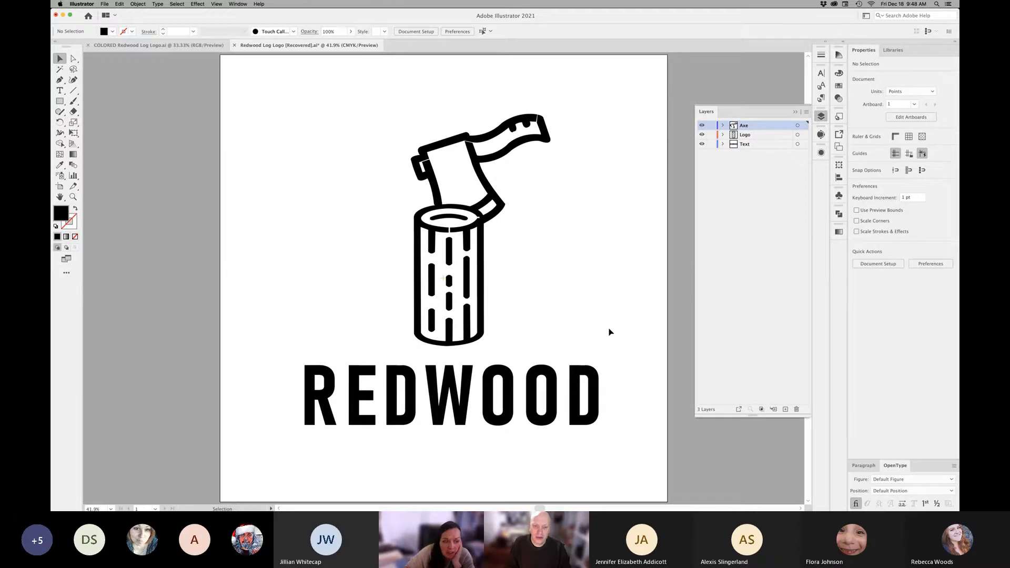
{"action": "key", "text": "ctrl+y"}
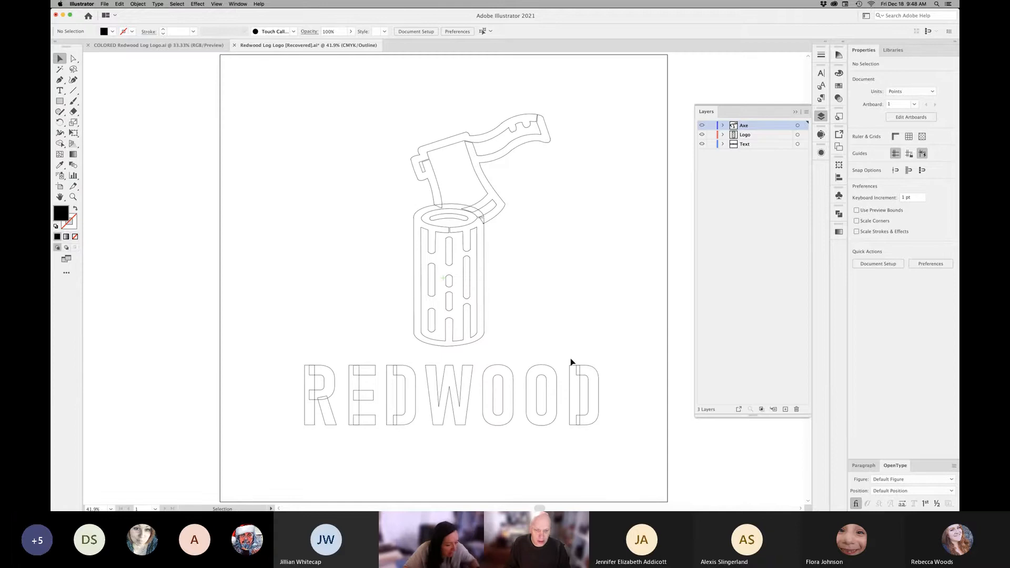
{"action": "left_click", "coordinate": [365, 393]}
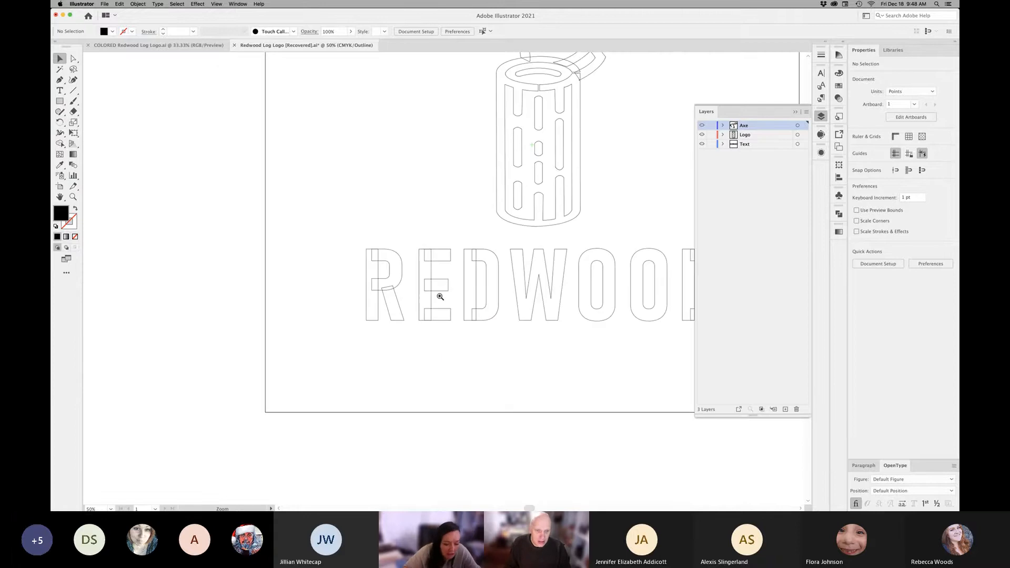
{"action": "left_click", "coordinate": [422, 266]}
{"action": "left_click", "coordinate": [390, 269]}
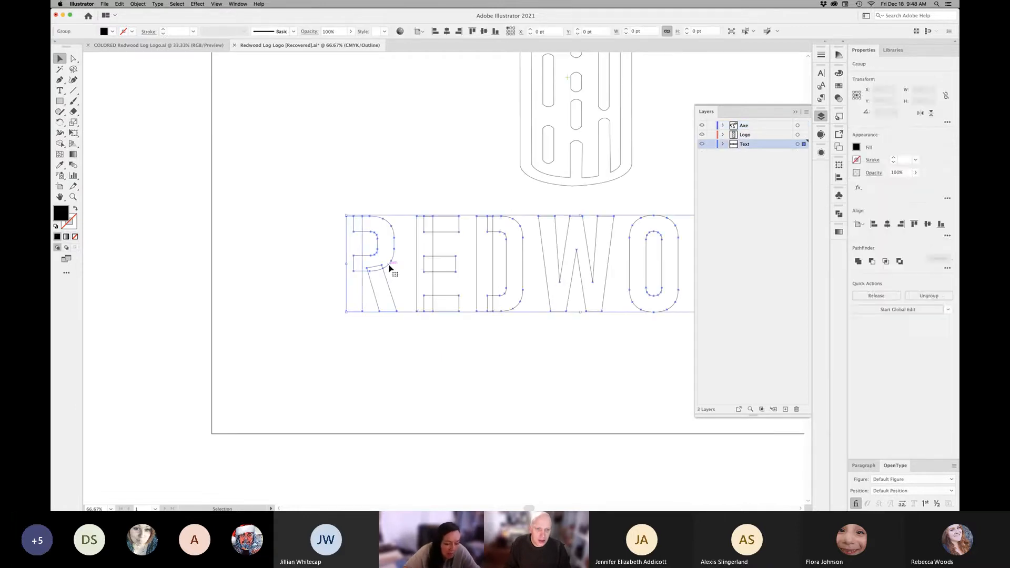
{"action": "left_click", "coordinate": [394, 374]}
{"action": "key", "text": "ctrl+y"}
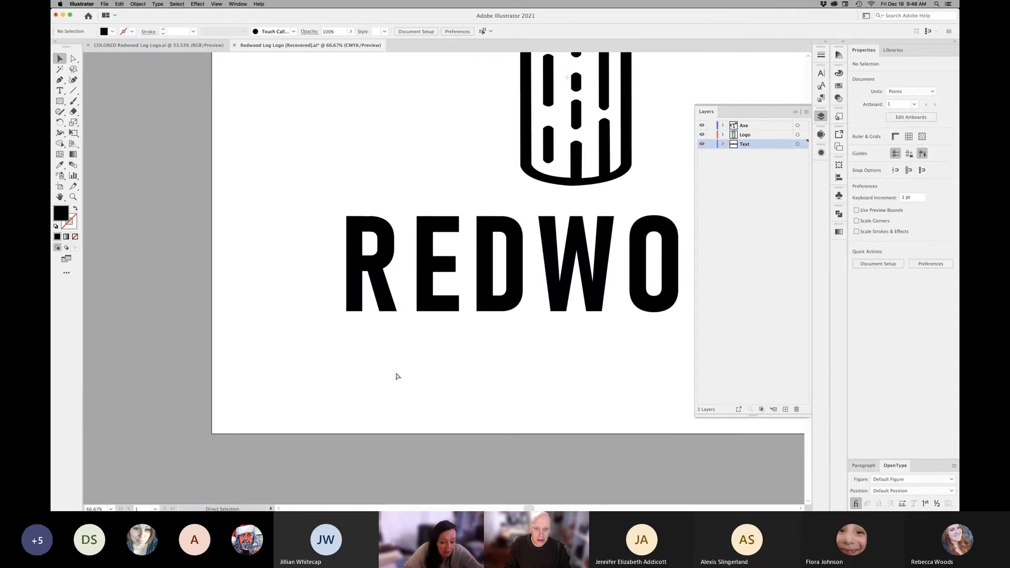
{"action": "key", "text": "ctrl+y"}
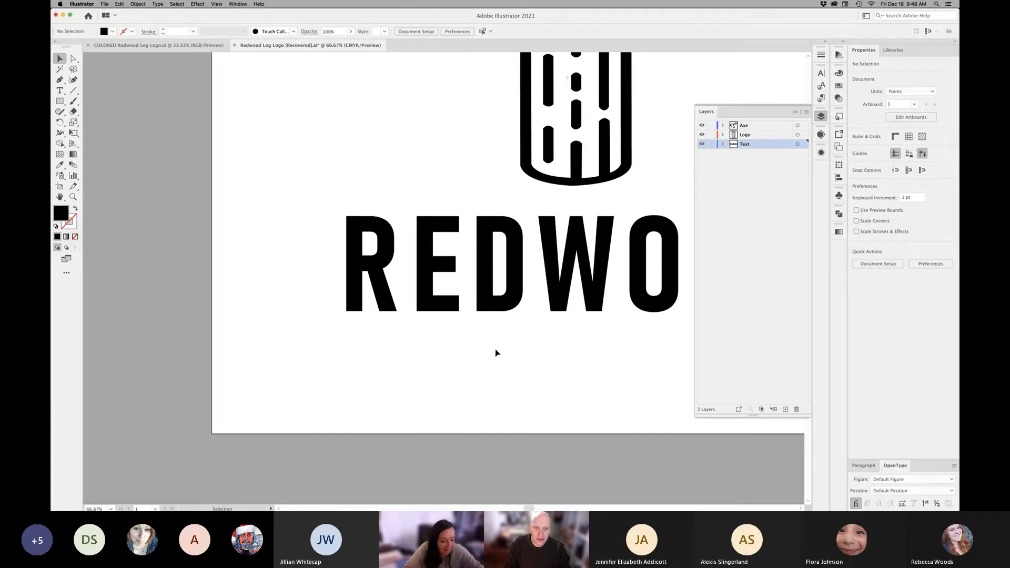
{"action": "key", "text": "ctrl+y"}
{"action": "left_click_drag", "start_coordinate": [493, 352], "coordinate": [236, 345]}
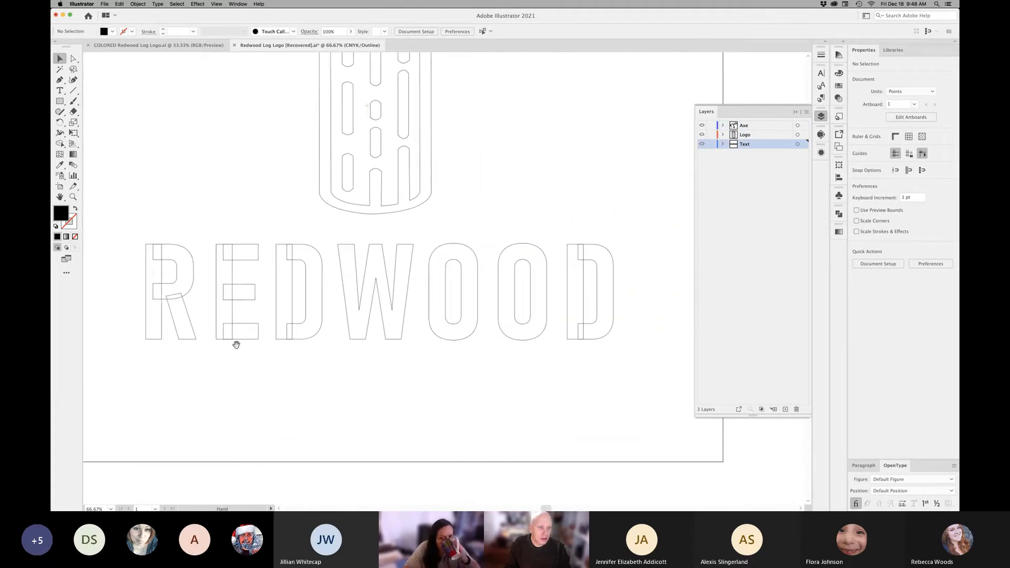
Unite the overlapping shapes of the REDWOOD lettering into clean letter outlines
{"action": "left_click", "coordinate": [196, 340]}
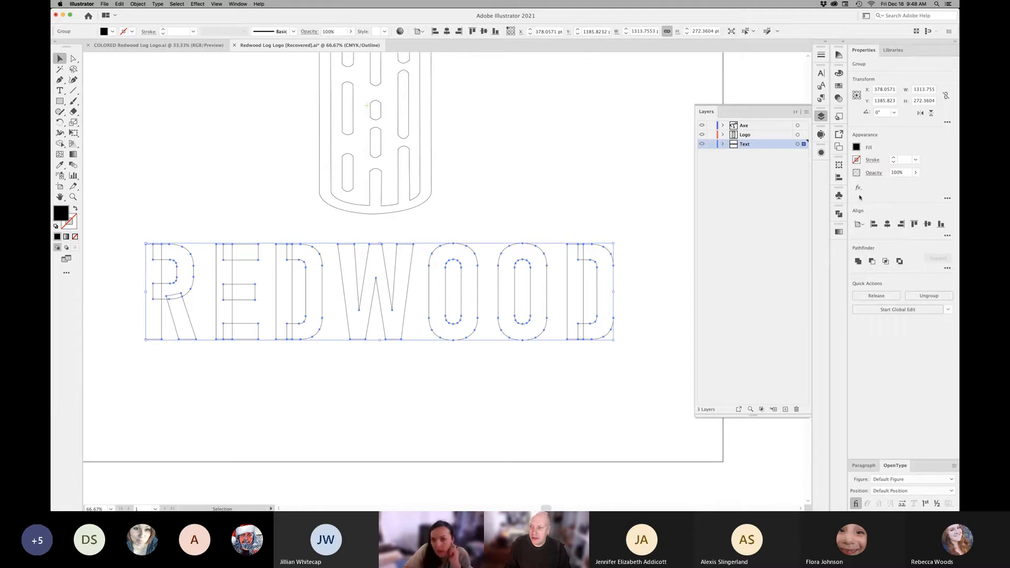
{"action": "left_click", "coordinate": [858, 262]}
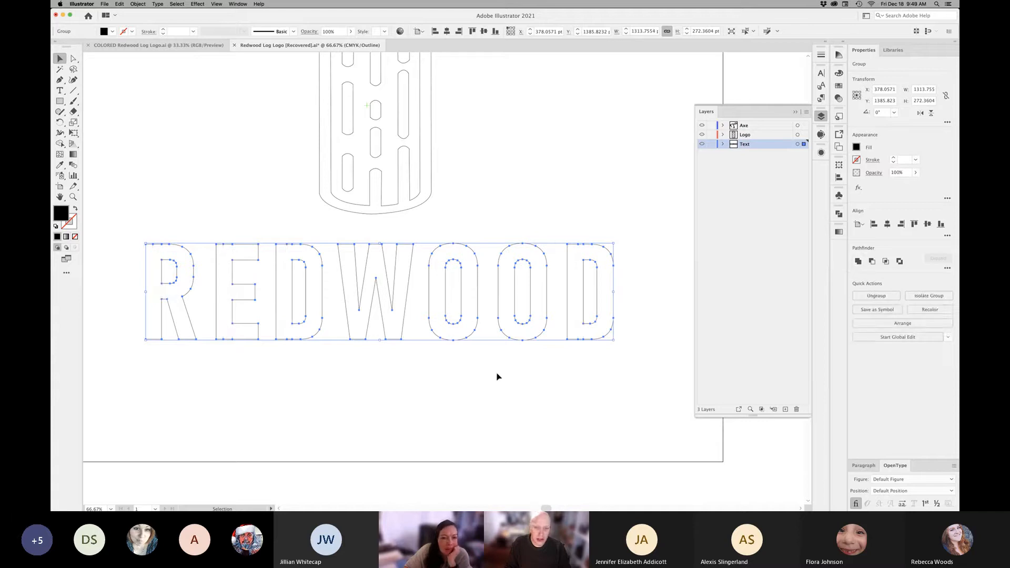
{"action": "left_click", "coordinate": [583, 190]}
Select all the axe and log artwork and move it onto the Text layer
{"action": "scroll", "coordinate": [589, 279], "scroll_direction": "up", "scroll_amount": 5}
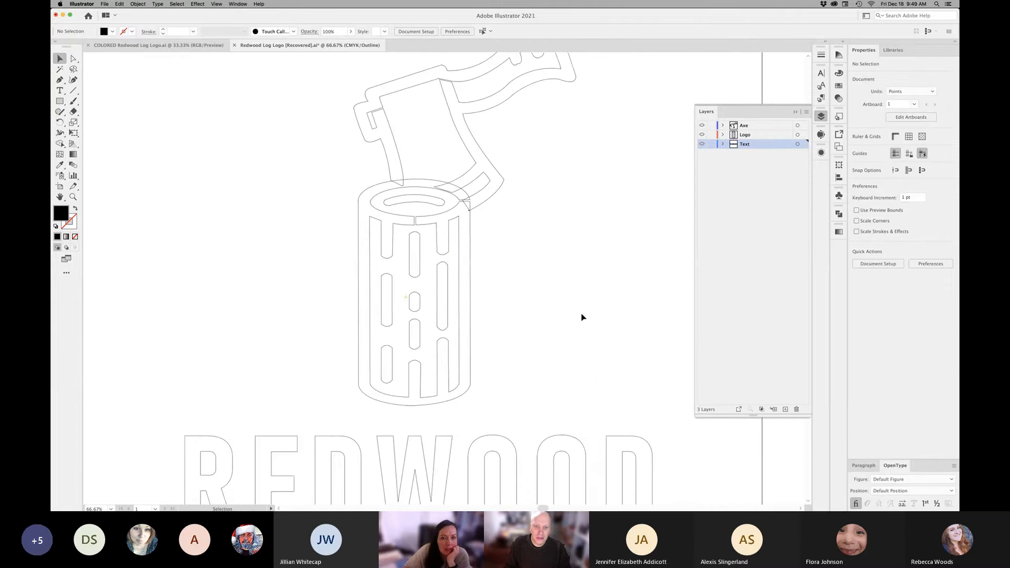
{"action": "left_click_drag", "start_coordinate": [632, 132], "coordinate": [279, 412]}
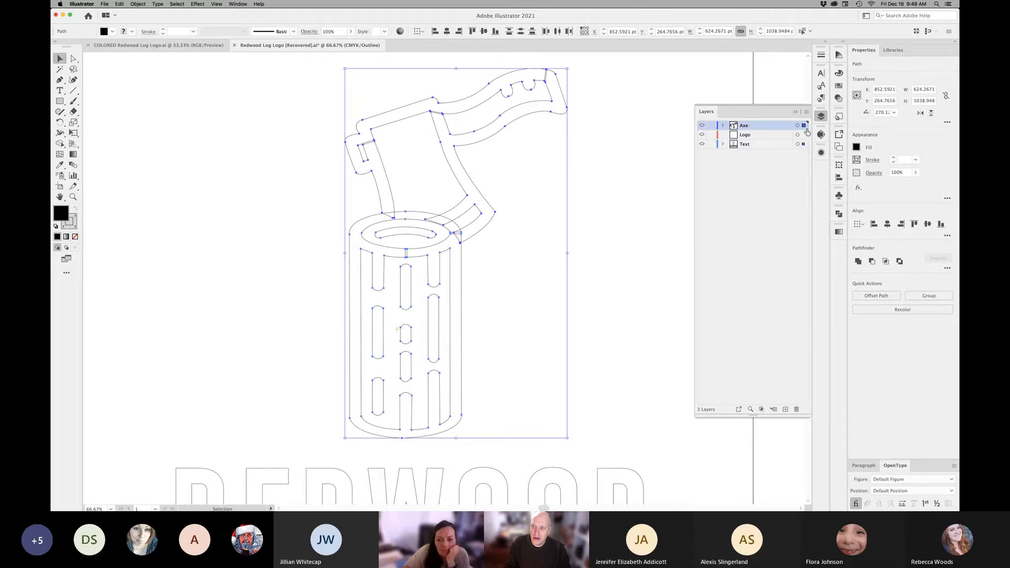
{"action": "left_click", "coordinate": [803, 145]}
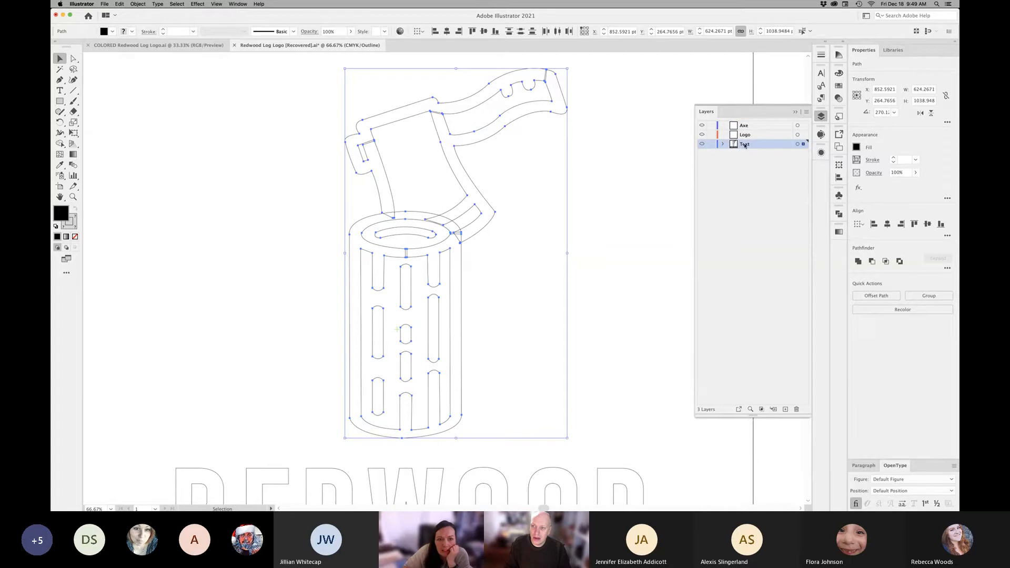
{"action": "left_click", "coordinate": [612, 198]}
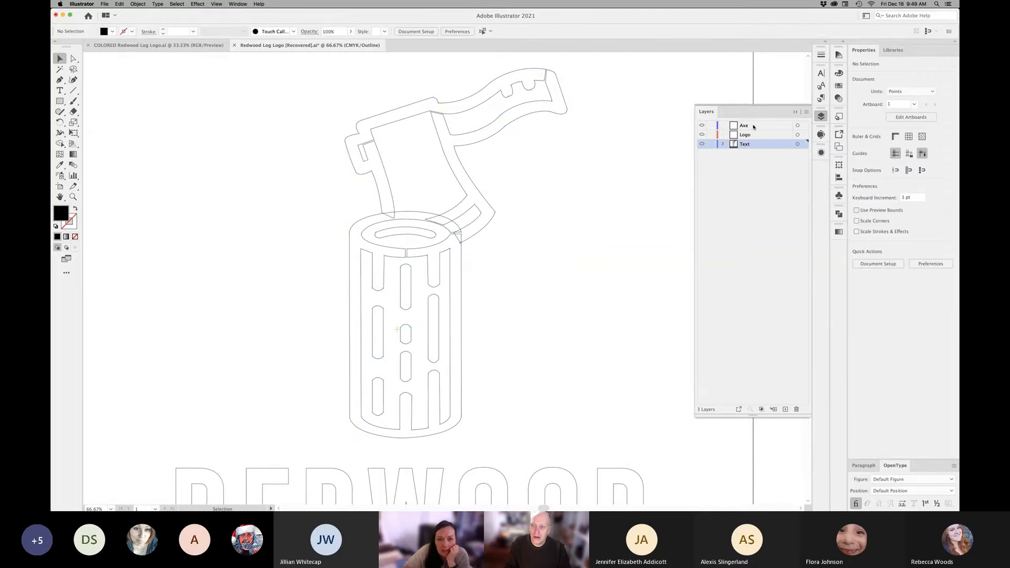
Delete the empty Axe and Logo layers and return to the preview view
{"action": "left_click", "coordinate": [753, 126]}
{"action": "left_click", "coordinate": [751, 135], "text": "shift"}
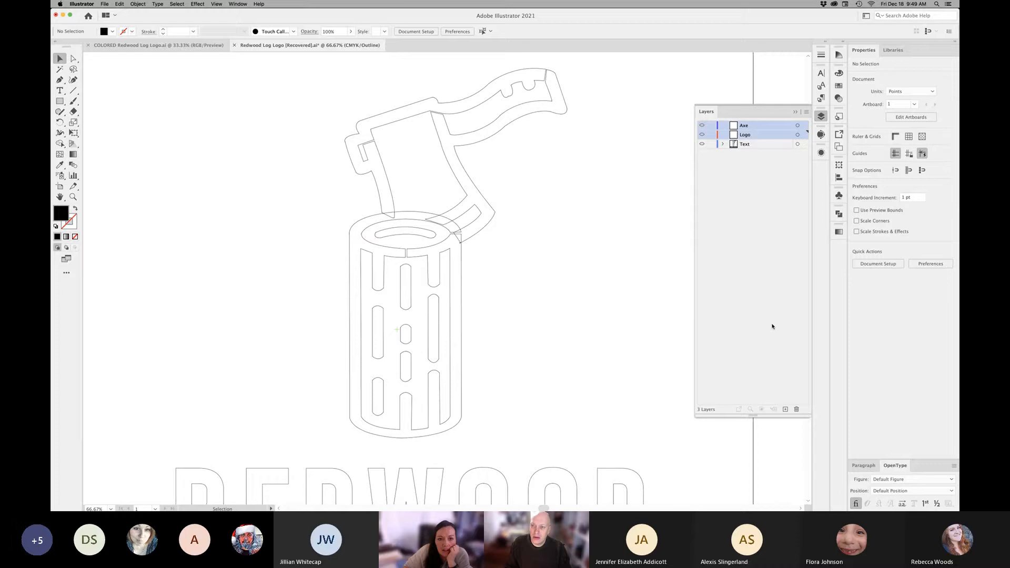
{"action": "left_click", "coordinate": [796, 410]}
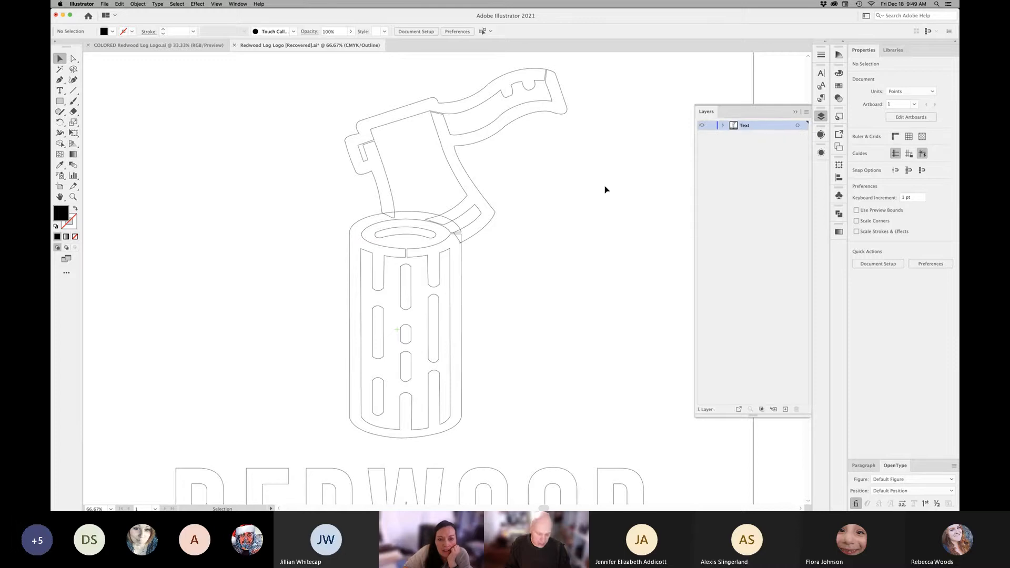
{"action": "key", "text": "super+y"}
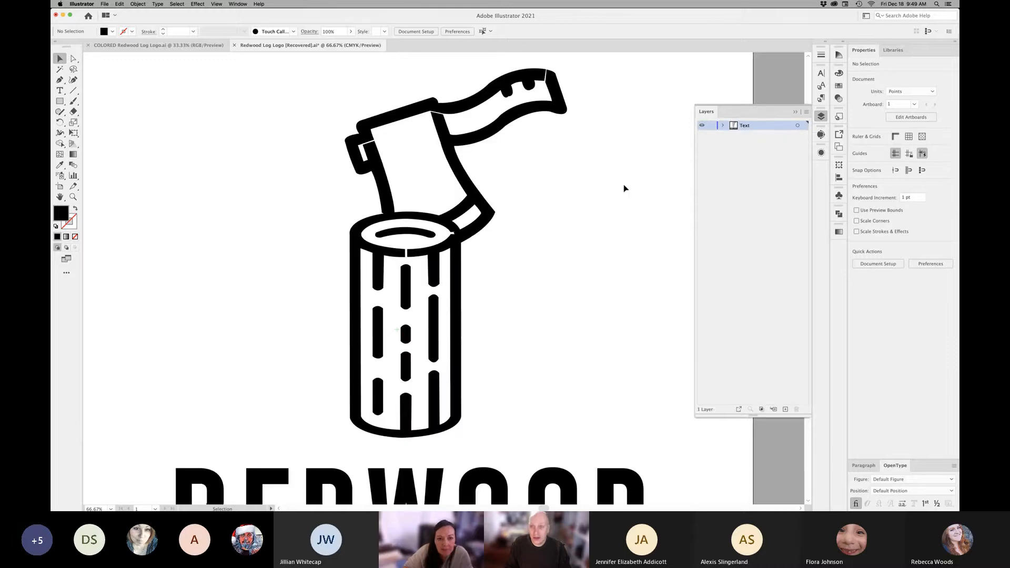
Rename the remaining Text layer as LOGO
{"action": "double_click", "coordinate": [743, 126]}
{"action": "type", "text": "LOGO"}
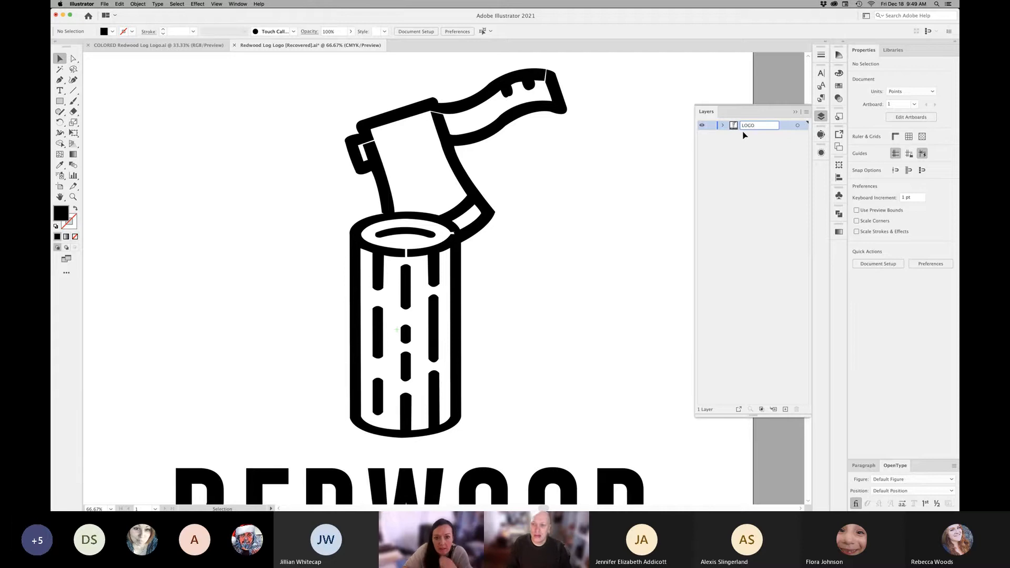
{"action": "key", "text": "Return"}
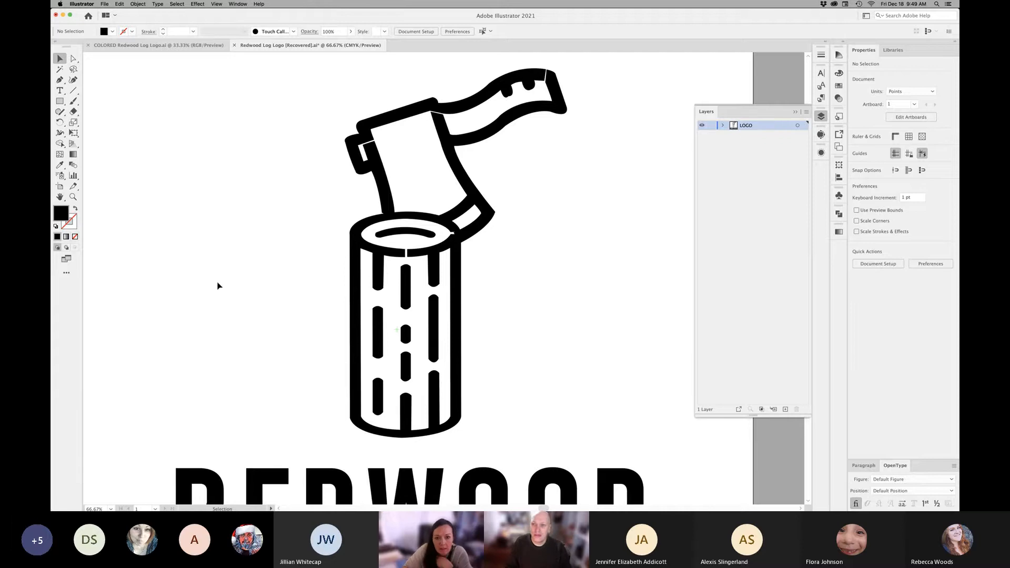
Examine the gaps in the rim of the log's top where the axe blade meets it
{"action": "key", "text": "super+space"}
{"action": "left_click_drag", "start_coordinate": [399, 240], "coordinate": [542, 268]}
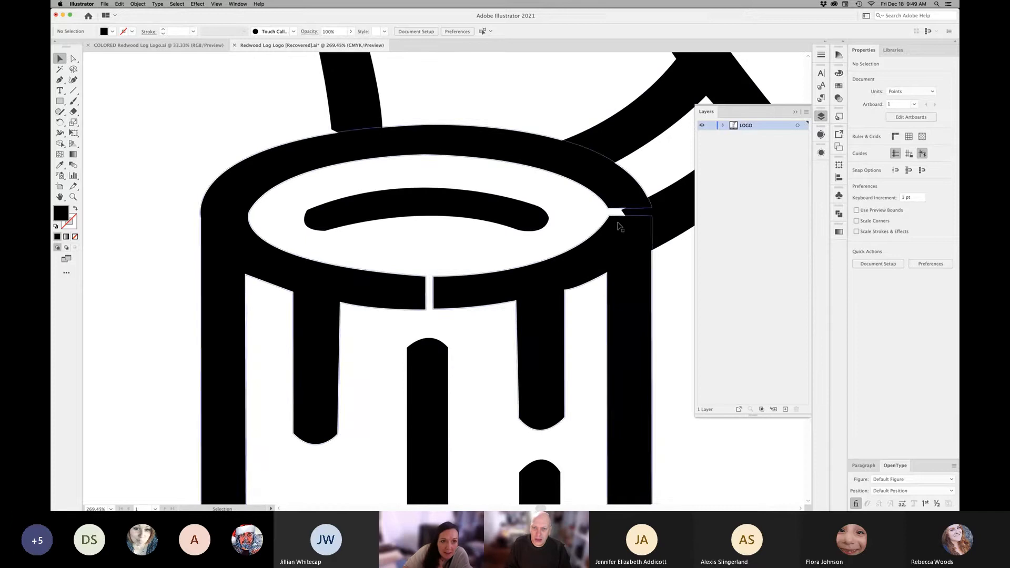
{"action": "key", "text": "space"}
{"action": "left_click_drag", "start_coordinate": [559, 211], "coordinate": [477, 217]}
{"action": "left_click", "coordinate": [515, 184]}
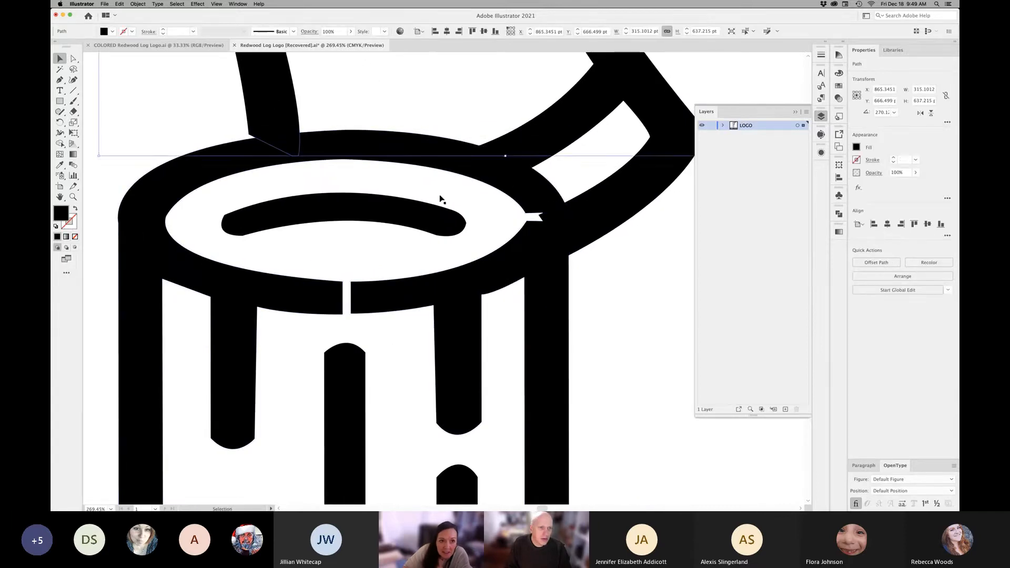
{"action": "left_click", "coordinate": [584, 284]}
{"action": "key", "text": "super+0"}
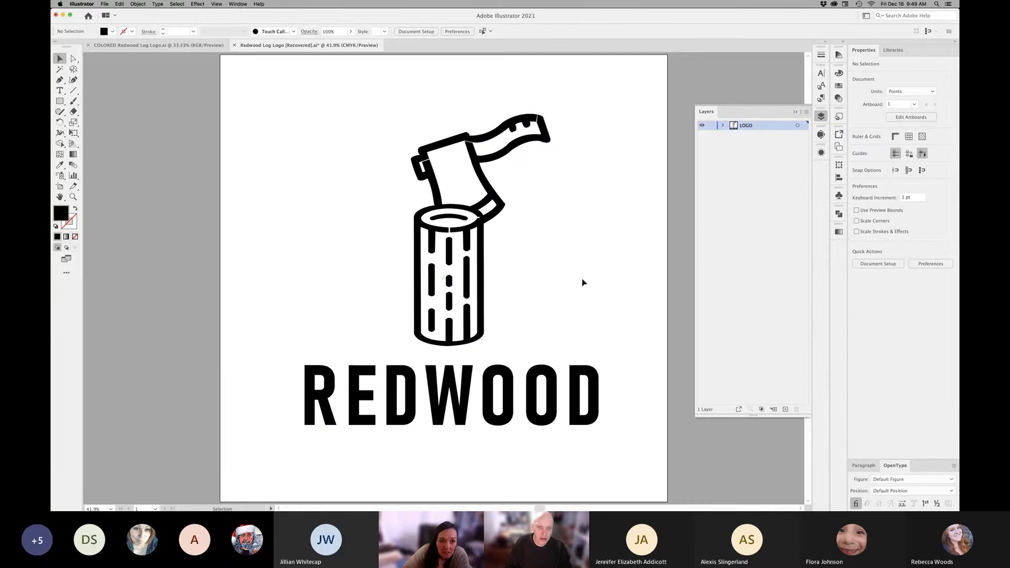
Move the whole logo partly off the artboard and examine the axe and log gaps against the grey canvas
{"action": "left_click_drag", "start_coordinate": [290, 417], "coordinate": [288, 420]}
{"action": "left_click_drag", "start_coordinate": [325, 355], "coordinate": [506, 342]}
{"action": "left_click_drag", "start_coordinate": [625, 299], "coordinate": [318, 304]}
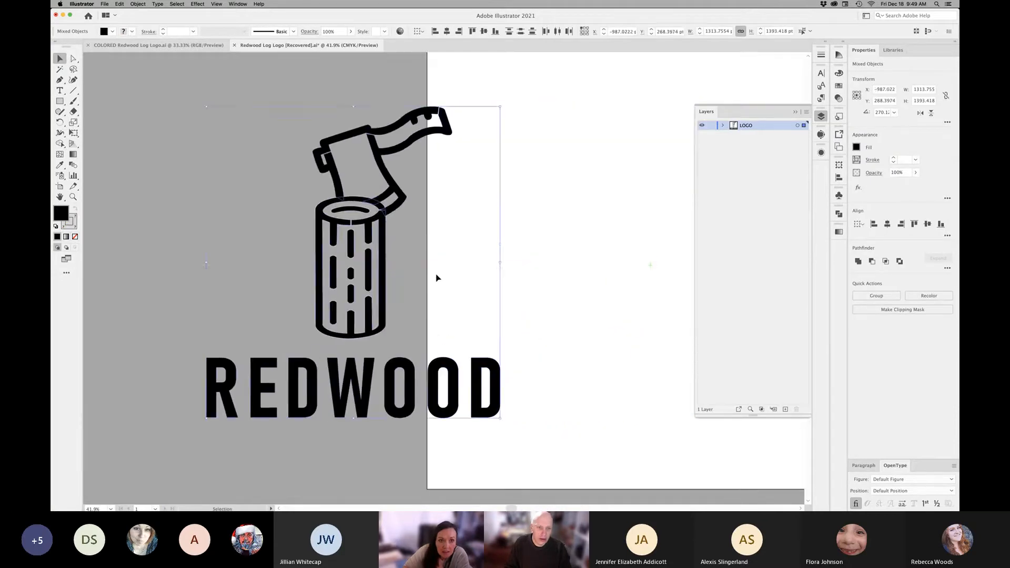
{"action": "left_click", "coordinate": [434, 274]}
{"action": "left_click_drag", "start_coordinate": [326, 176], "coordinate": [435, 232]}
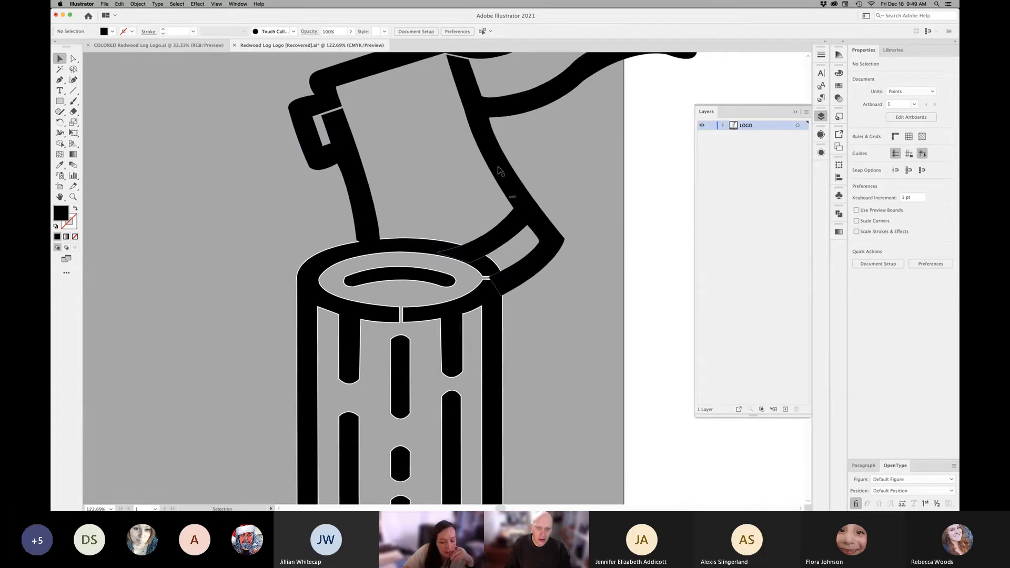
{"action": "key", "text": "super+0"}
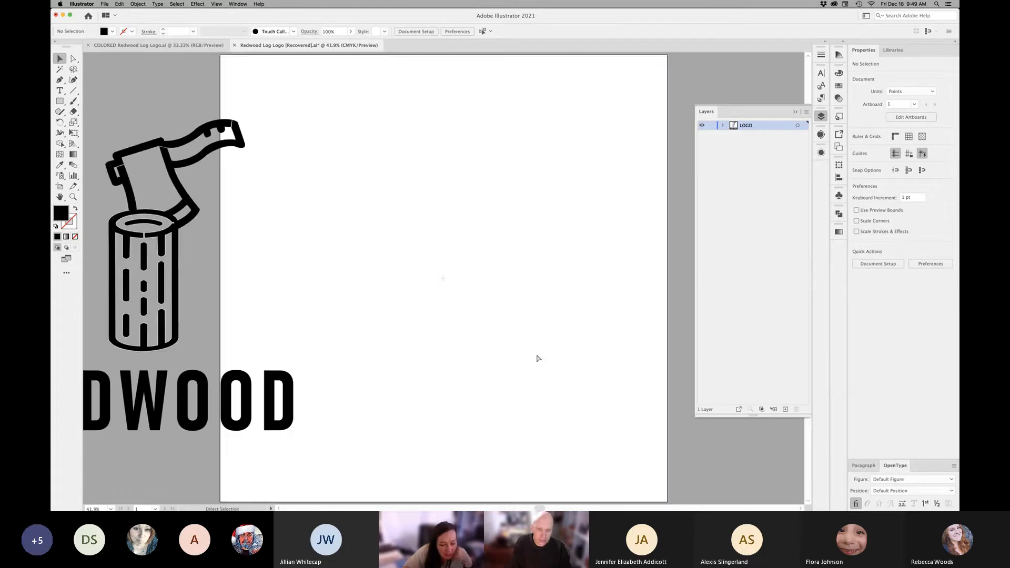
Select the whole logo and move it back onto the artboard
{"action": "key", "text": "super+a"}
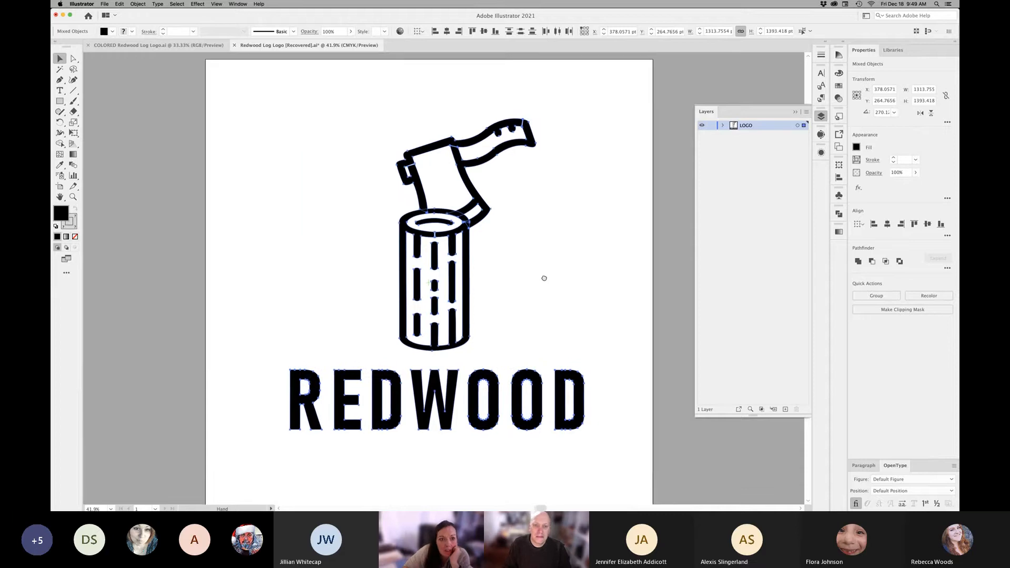
{"action": "key", "text": "a"}
{"action": "key", "text": "super+minus"}
{"action": "key", "text": "v"}
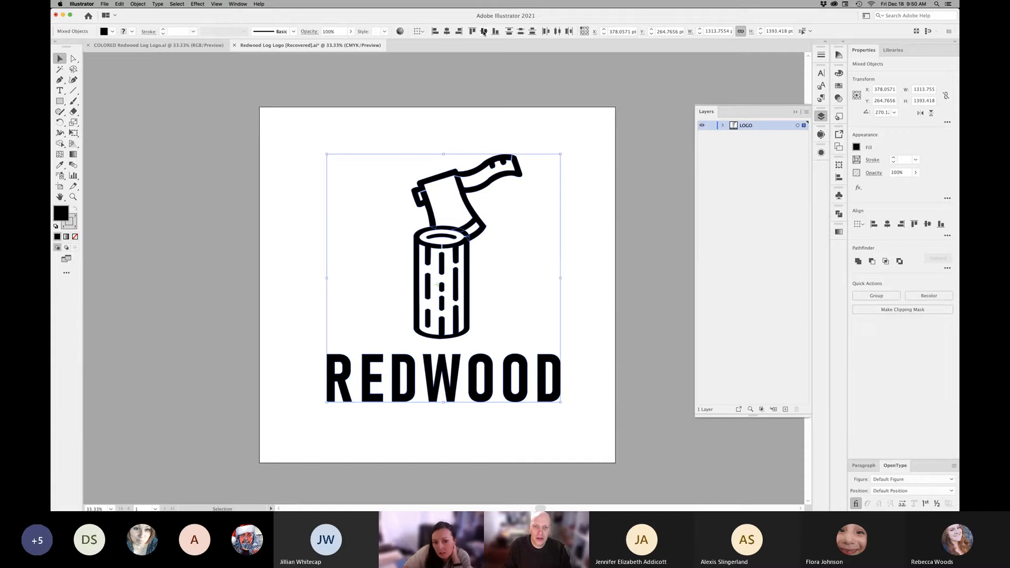
Group the whole logo and centre it horizontally and vertically on the artboard
{"action": "left_click", "coordinate": [447, 31]}
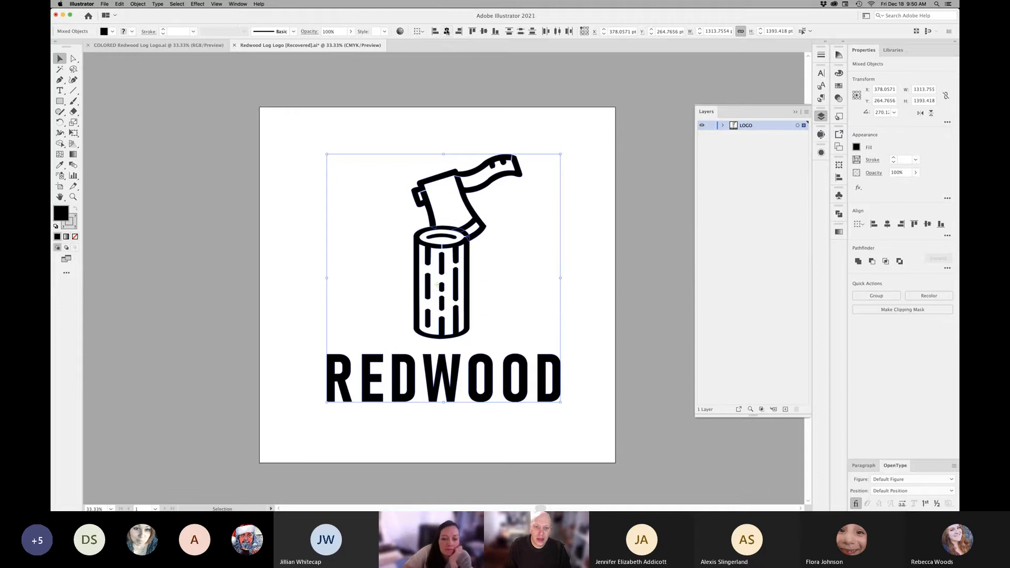
{"action": "key", "text": "super+z"}
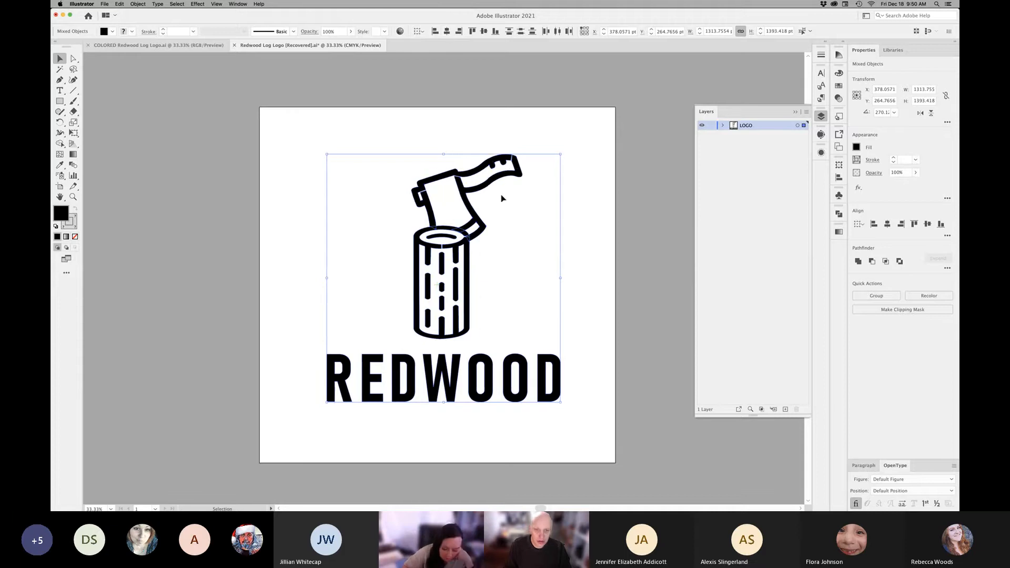
{"action": "key", "text": "super+g"}
{"action": "left_click", "coordinate": [446, 31]}
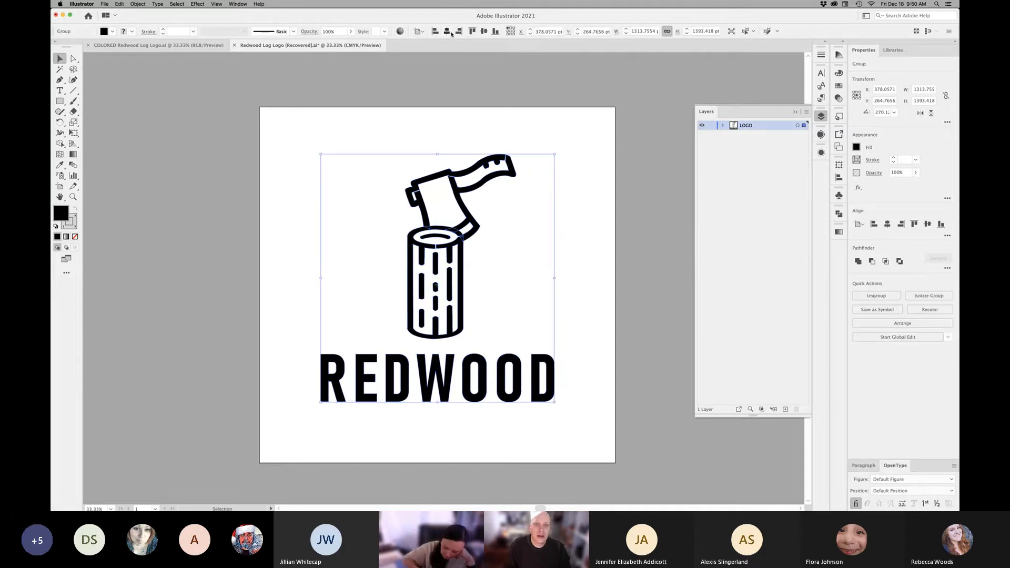
{"action": "left_click", "coordinate": [484, 31]}
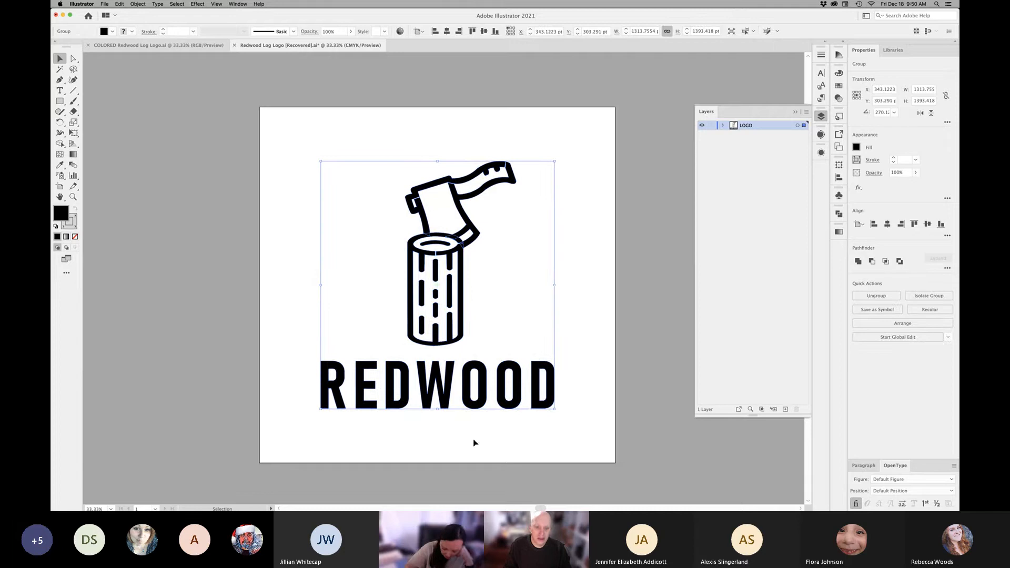
Ungroup the logo artwork and deselect it
{"action": "key", "text": "a"}
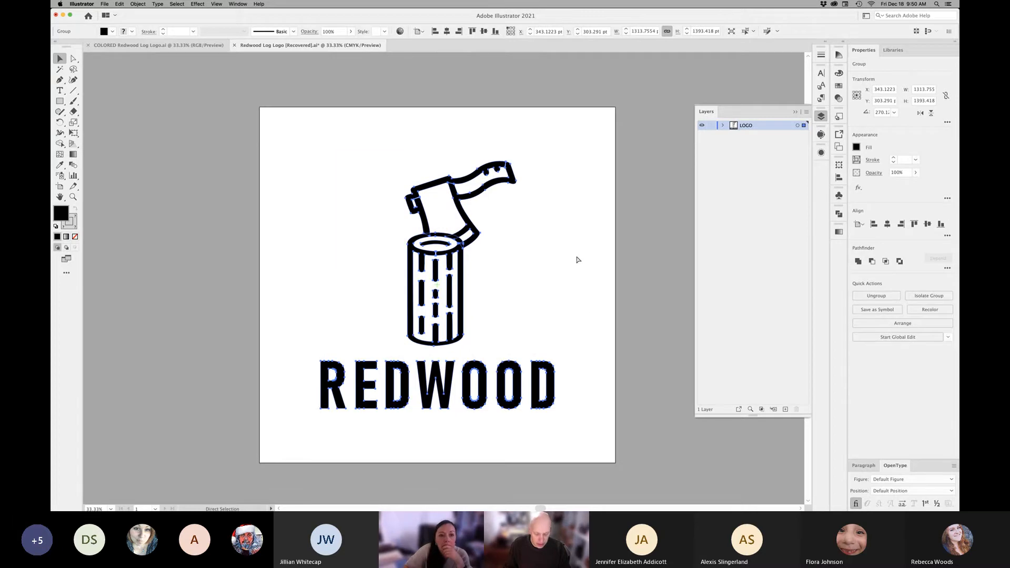
{"action": "key", "text": "super+shift+g"}
{"action": "left_click", "coordinate": [555, 255]}
In outline view, delete the lower edge of the thin gap between the axe head and its back notch
{"action": "left_click_drag", "start_coordinate": [455, 181], "coordinate": [578, 212]}
{"action": "left_click_drag", "start_coordinate": [341, 219], "coordinate": [485, 253]}
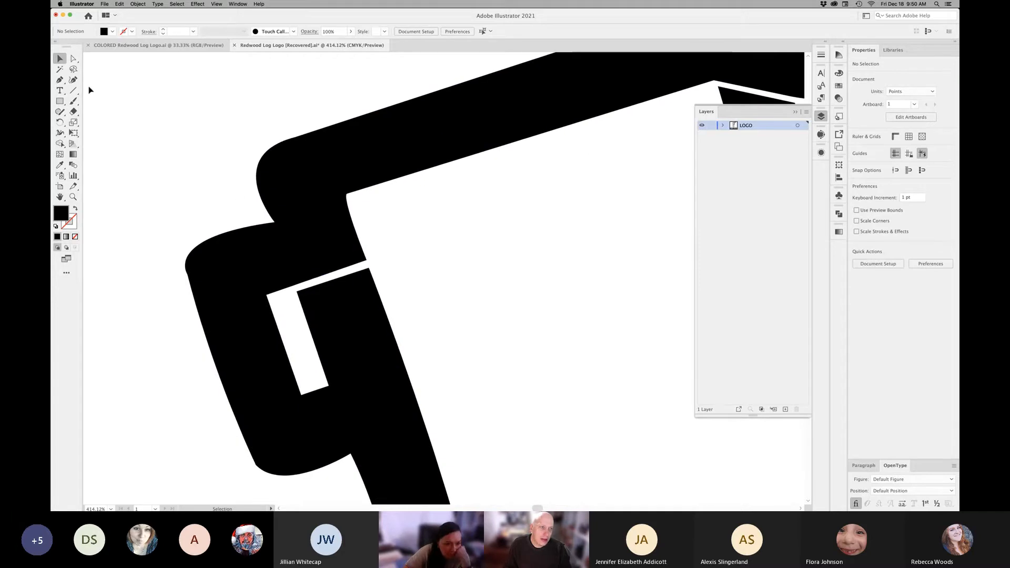
{"action": "left_click", "coordinate": [73, 59]}
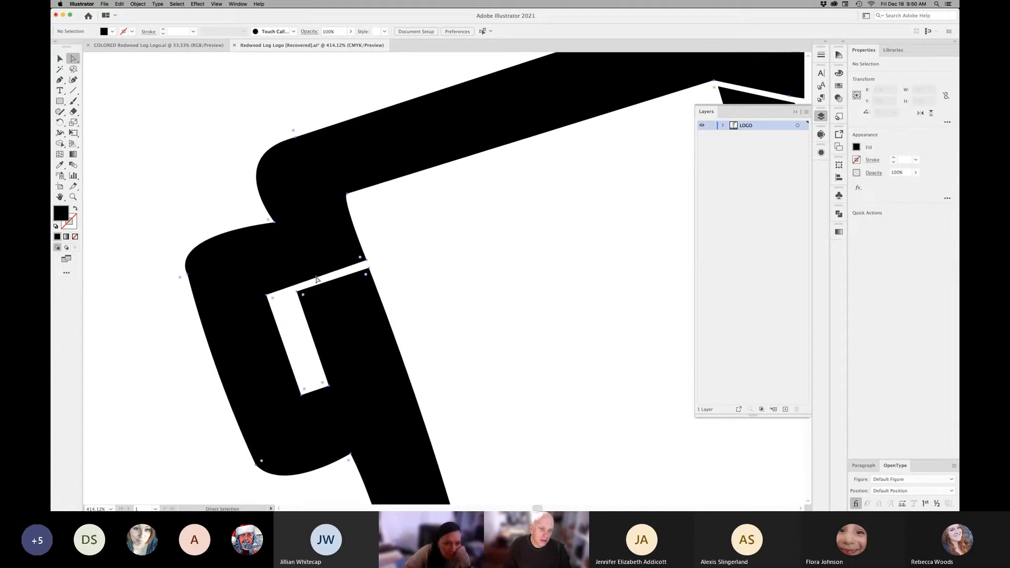
{"action": "left_click_drag", "start_coordinate": [293, 270], "coordinate": [382, 284]}
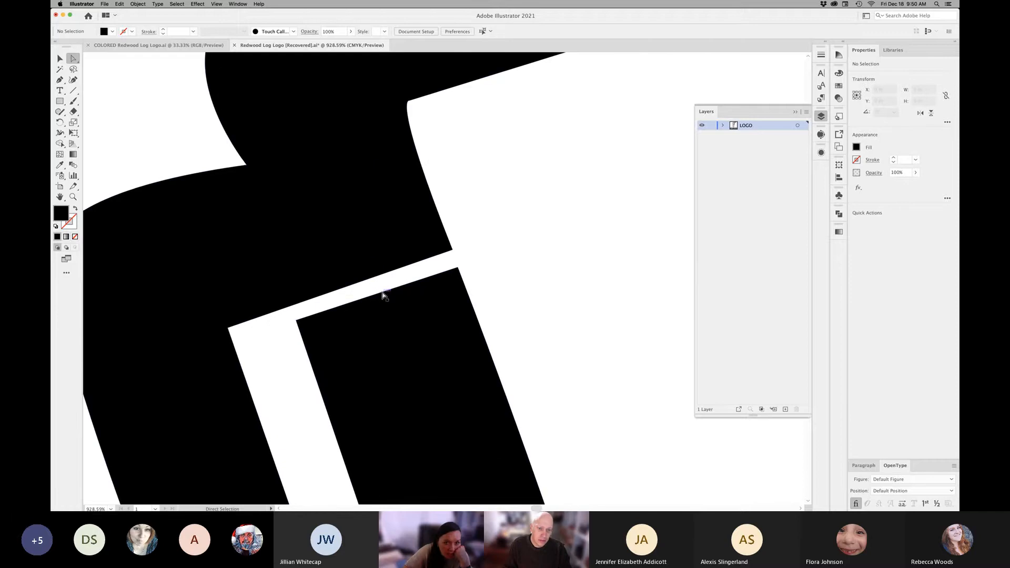
{"action": "left_click", "coordinate": [384, 295]}
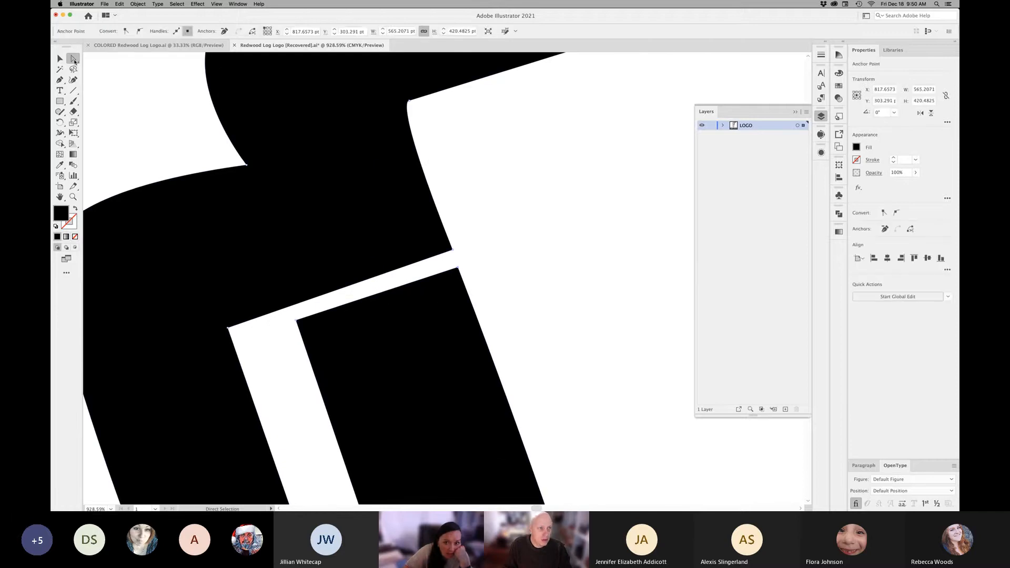
{"action": "left_click", "coordinate": [401, 282]}
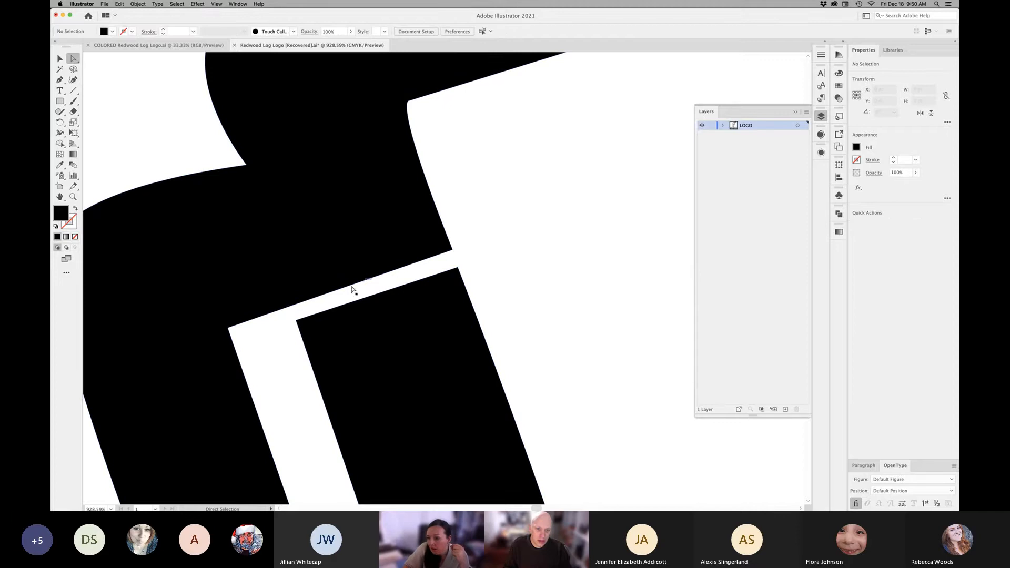
{"action": "key", "text": "super+y"}
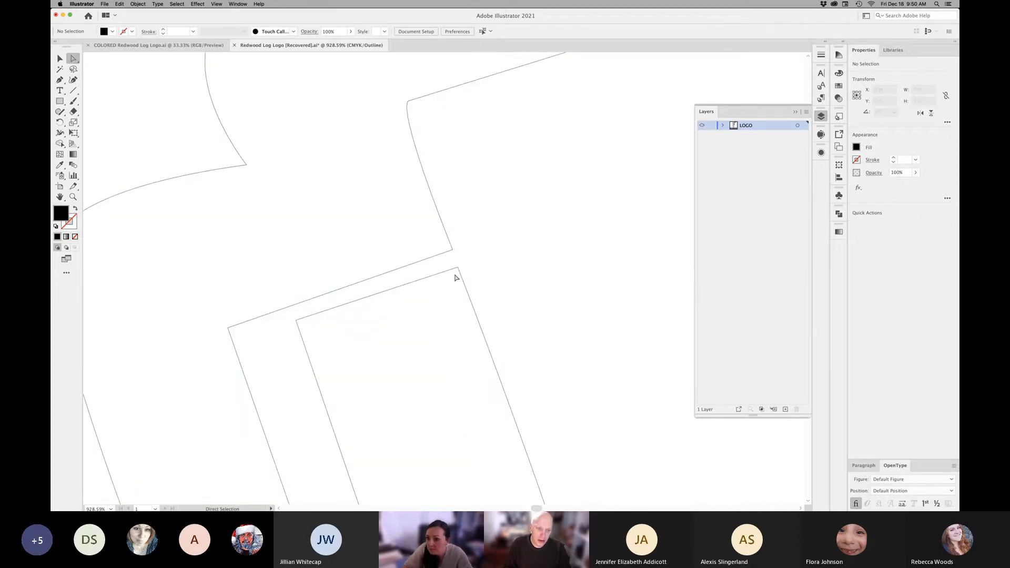
{"action": "left_click_drag", "start_coordinate": [378, 308], "coordinate": [365, 291]}
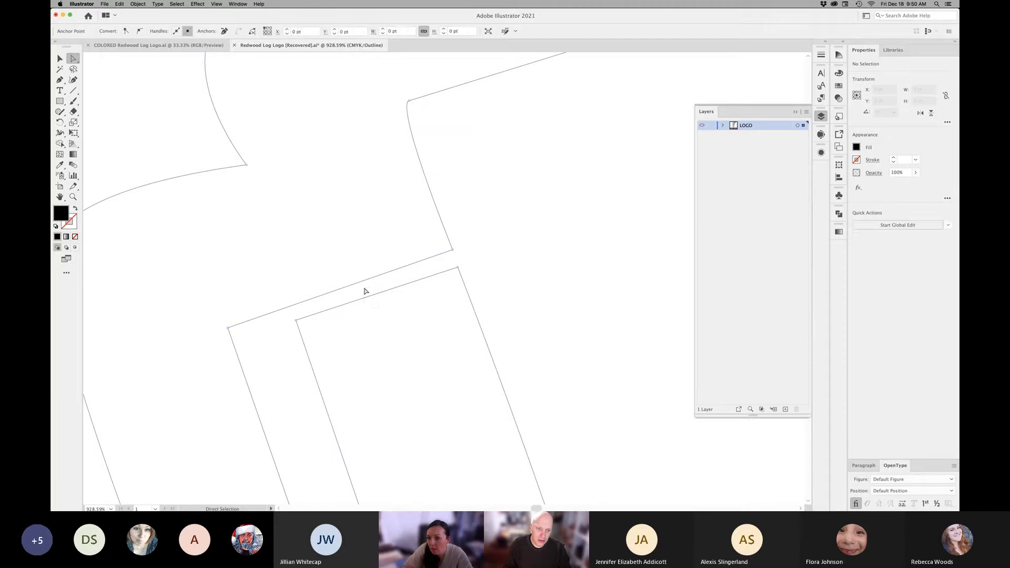
{"action": "key", "text": "Delete"}
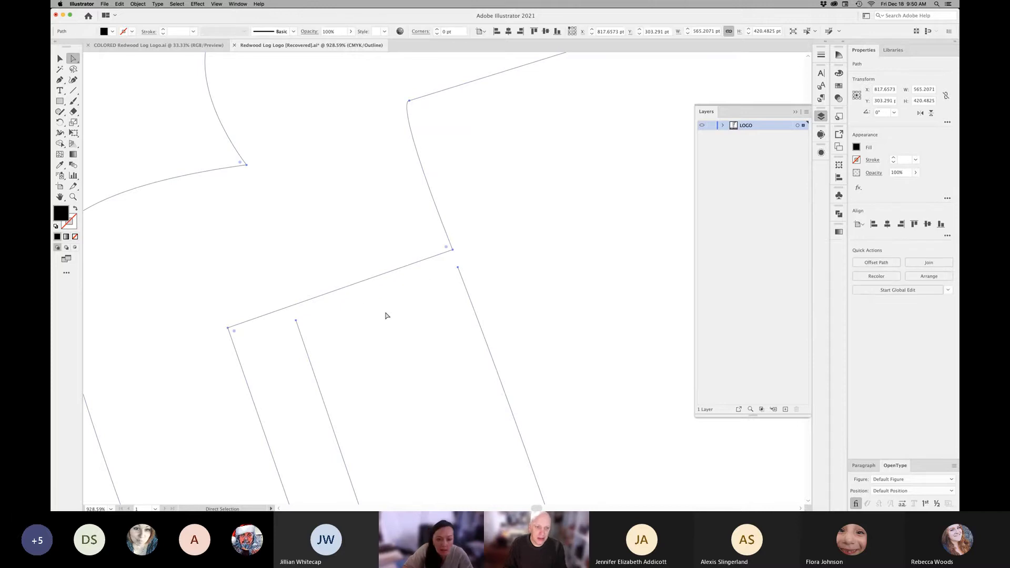
Move the open end of the notch's inner line up onto the remaining upper edge of the gap
{"action": "left_click", "coordinate": [387, 315]}
{"action": "left_click", "coordinate": [298, 303]}
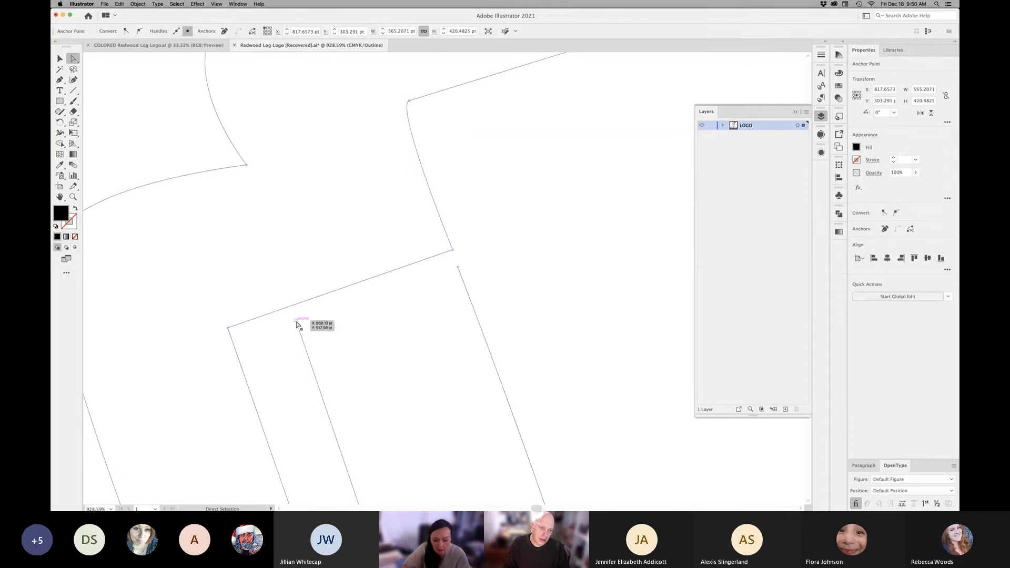
{"action": "left_click_drag", "start_coordinate": [297, 323], "coordinate": [293, 311]}
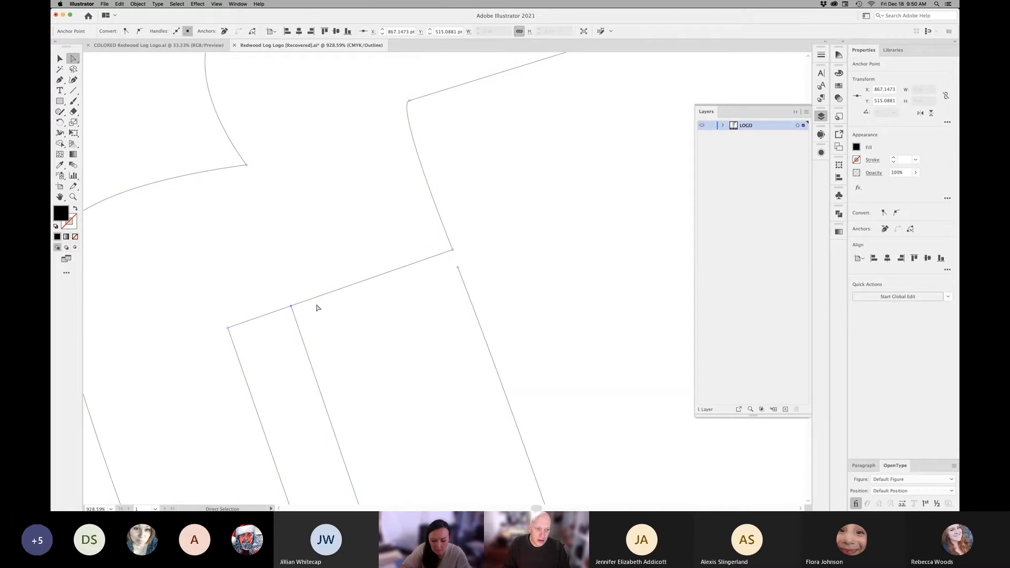
Delete the upper edge of the gap at the axe's notch and preview the filled shape
{"action": "left_click", "coordinate": [381, 279]}
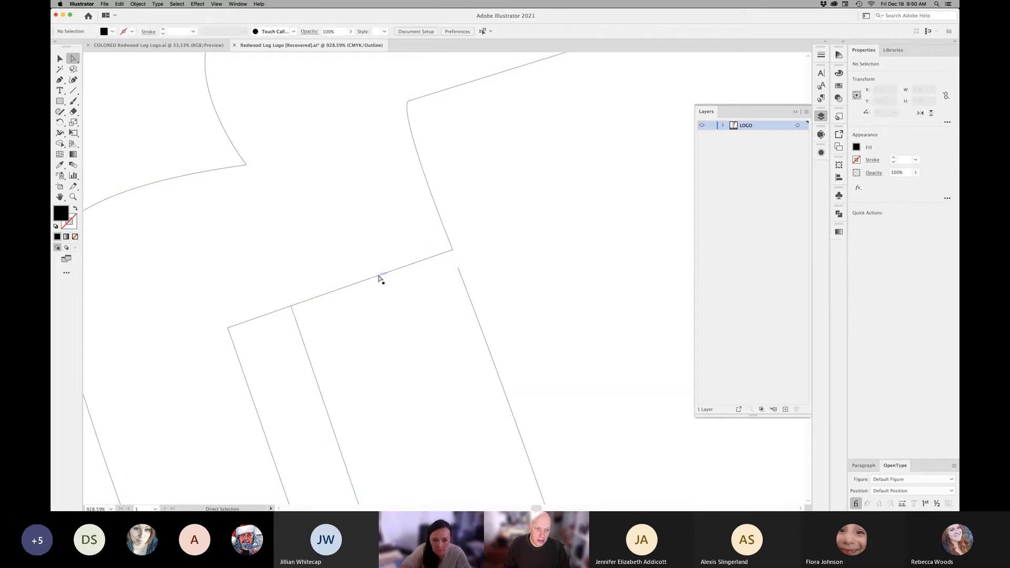
{"action": "left_click", "coordinate": [381, 278]}
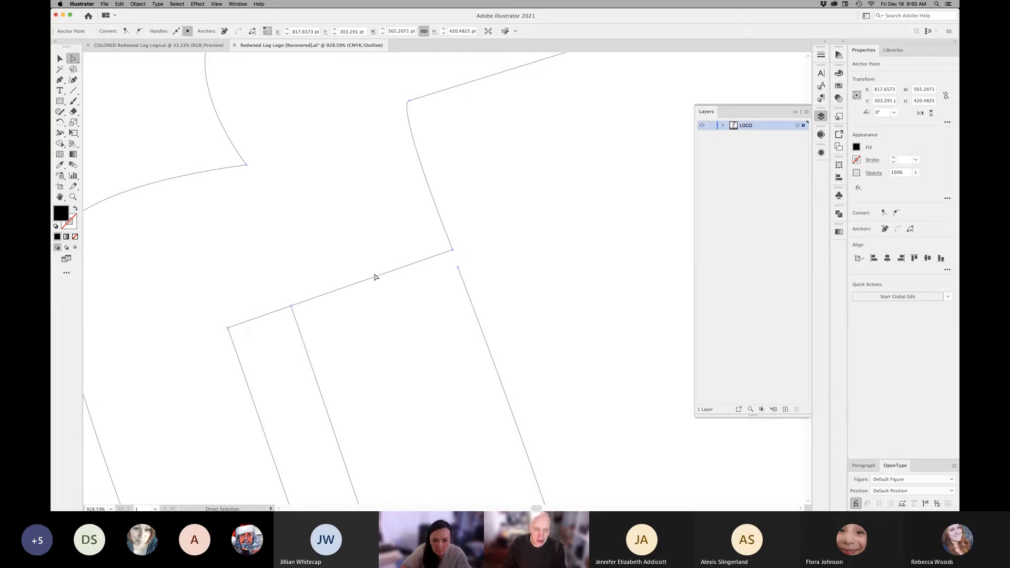
{"action": "key", "text": "Delete"}
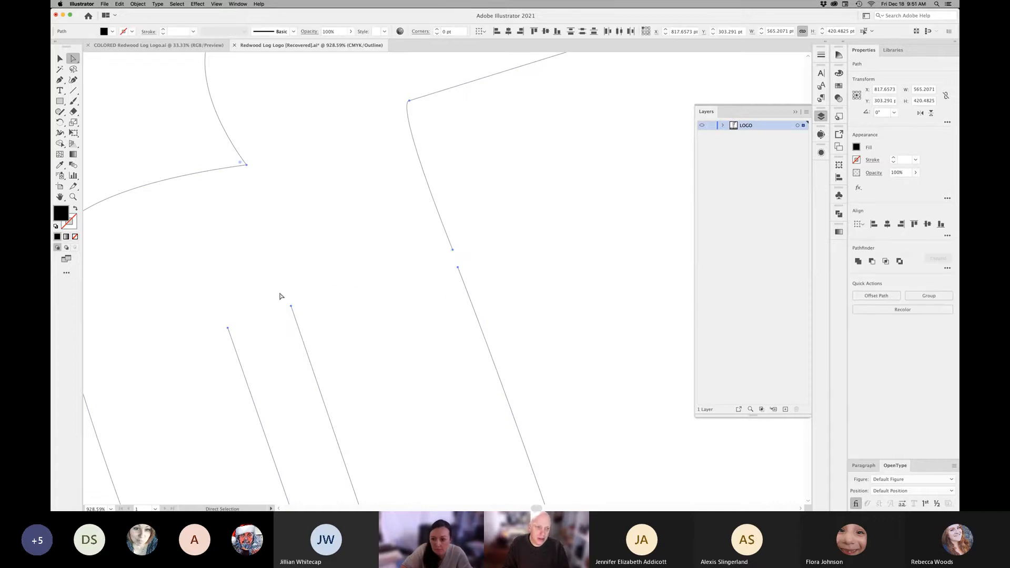
{"action": "key", "text": "super+y"}
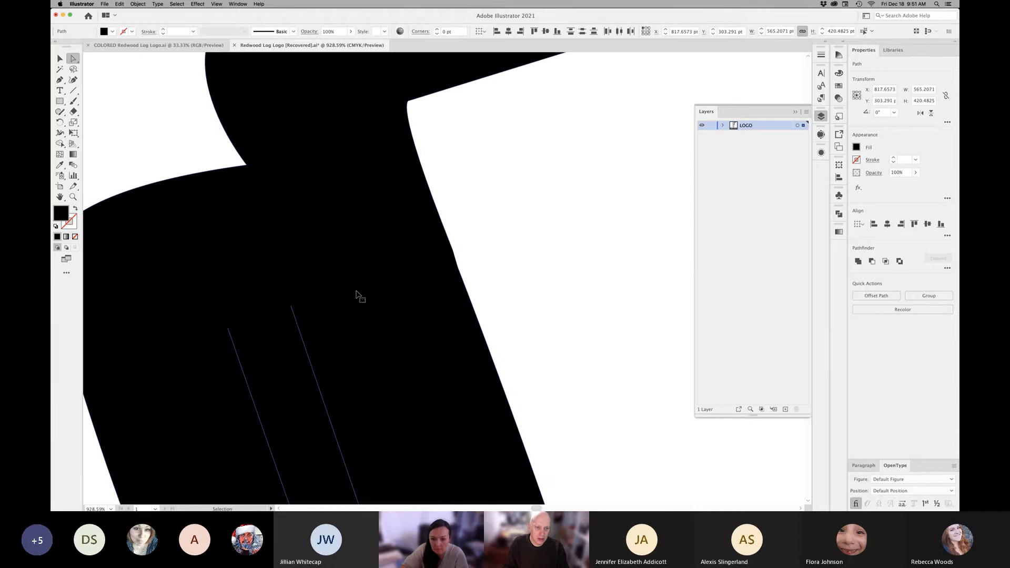
In outline view, connect the two open ends of the axe head's inner edge across the gap with the Pen tool
{"action": "key", "text": "super+y"}
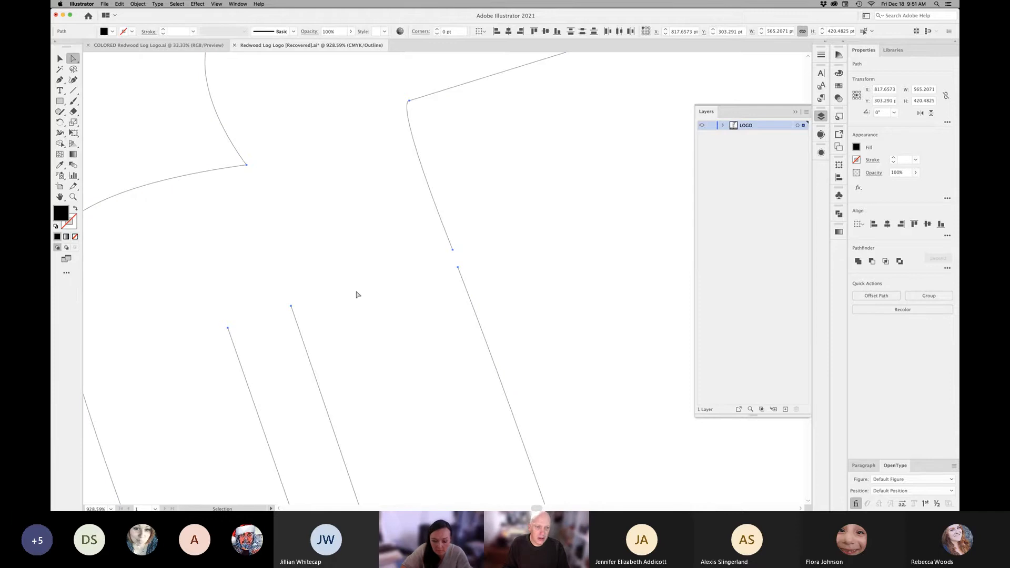
{"action": "left_click", "coordinate": [60, 80]}
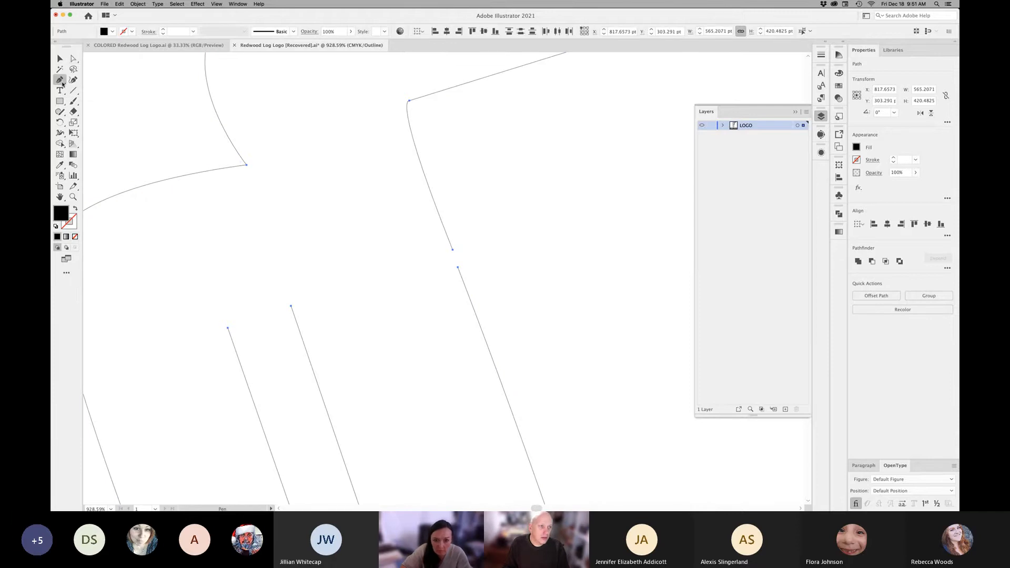
{"action": "left_click", "coordinate": [457, 266], "text": "super"}
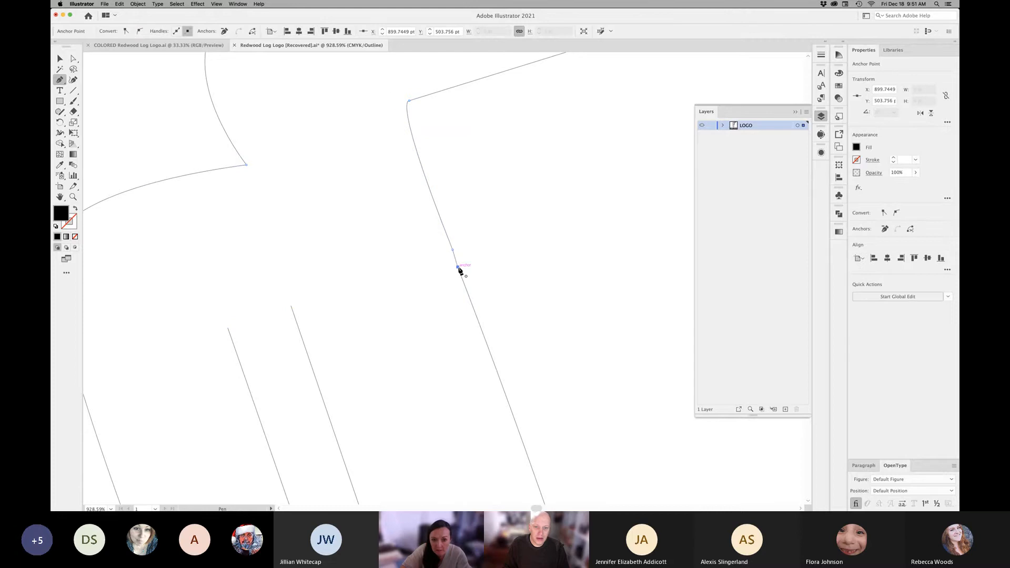
Close the slot beside the axe head's back with the Pen tool across its open upper ends and preview the filled shape
{"action": "left_click", "coordinate": [291, 306]}
{"action": "left_click", "coordinate": [228, 328]}
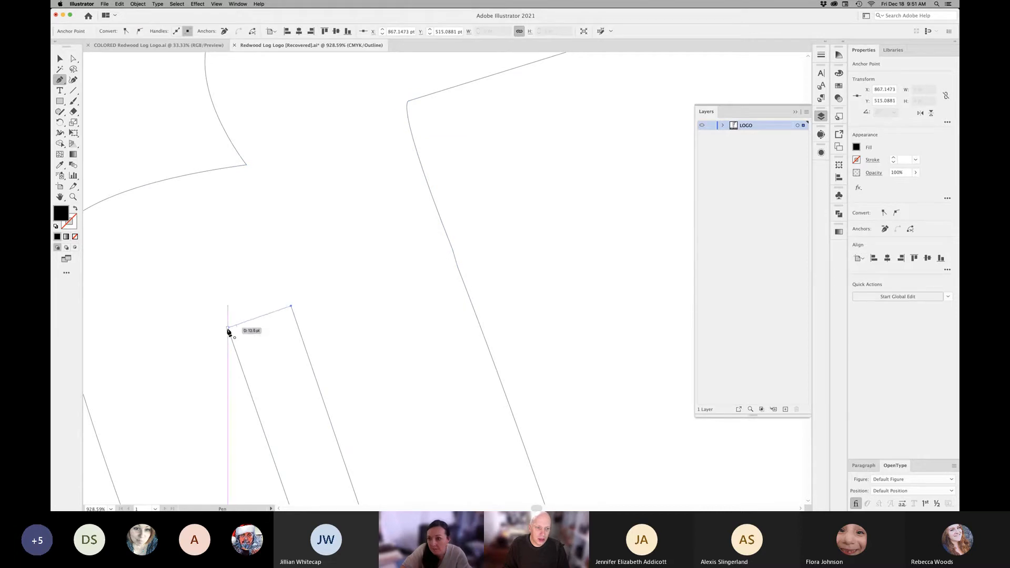
{"action": "left_click", "coordinate": [333, 341], "text": "alt+super"}
{"action": "left_click", "coordinate": [453, 329], "text": "super"}
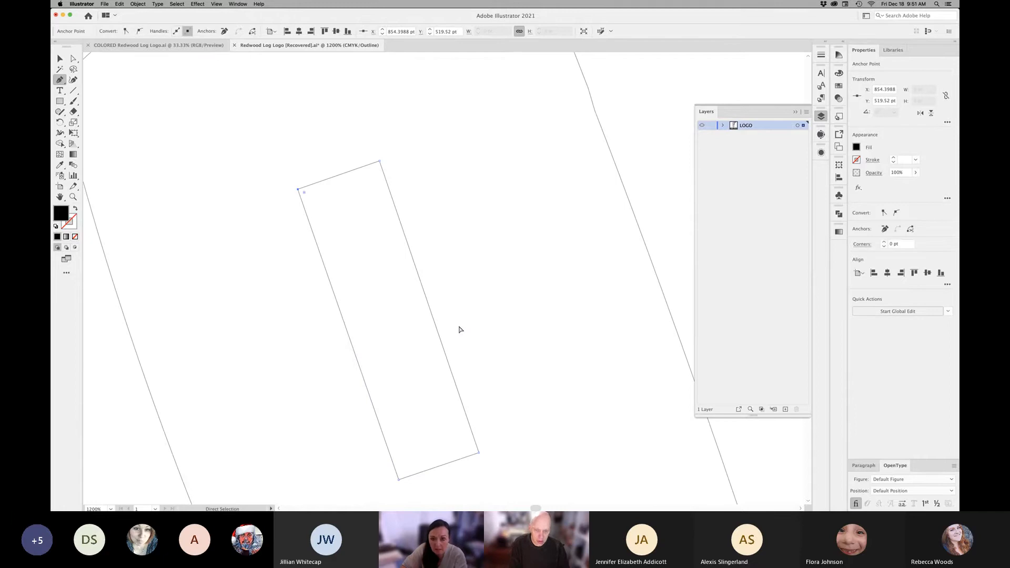
{"action": "key", "text": "super+minus"}
{"action": "key", "text": "super+minus"}
{"action": "key", "text": "super+minus"}
{"action": "key", "text": "space"}
{"action": "left_click_drag", "start_coordinate": [534, 339], "coordinate": [414, 298]}
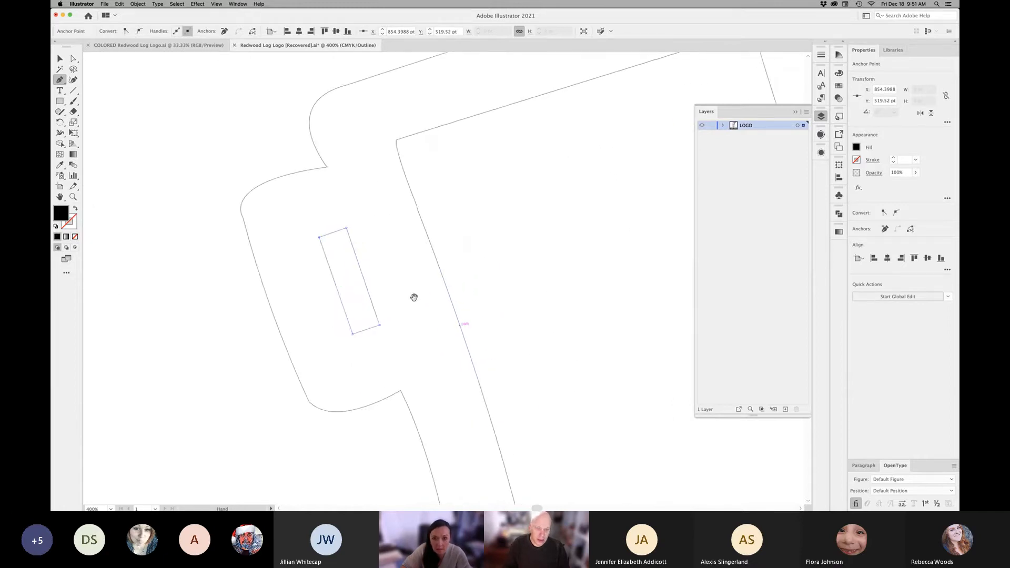
{"action": "key", "text": "super+y"}
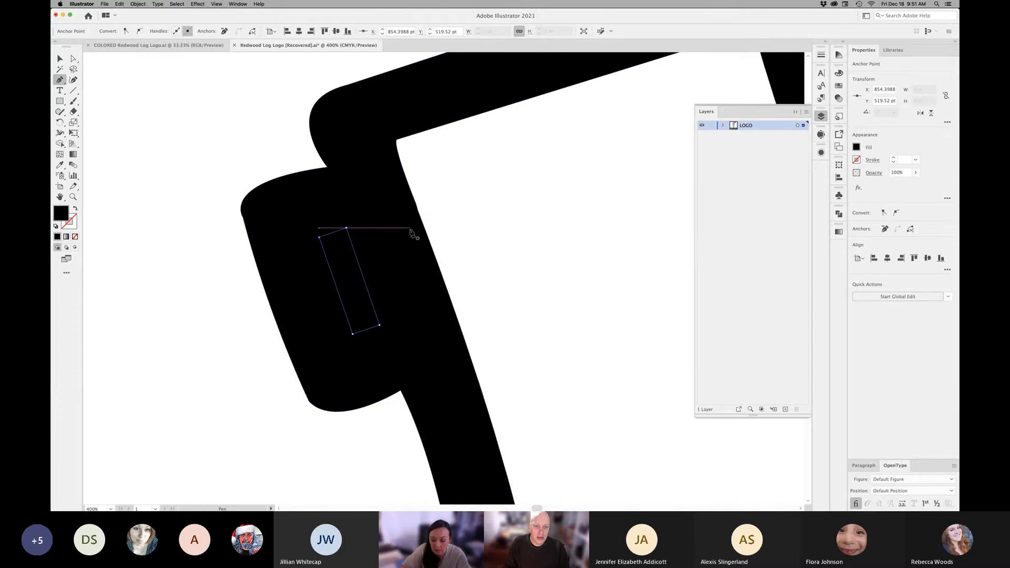
Select the narrow slot rectangle with the surrounding axe outline and subtract it using Minus Front, then deselect
{"action": "key", "text": "super+y"}
{"action": "key", "text": "v"}
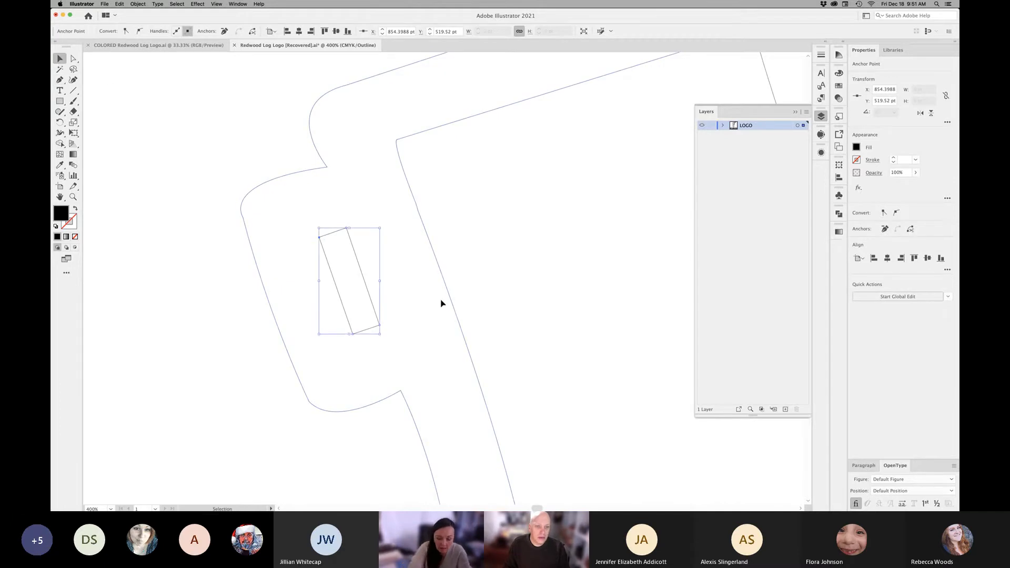
{"action": "left_click", "coordinate": [410, 304]}
{"action": "left_click", "coordinate": [376, 314]}
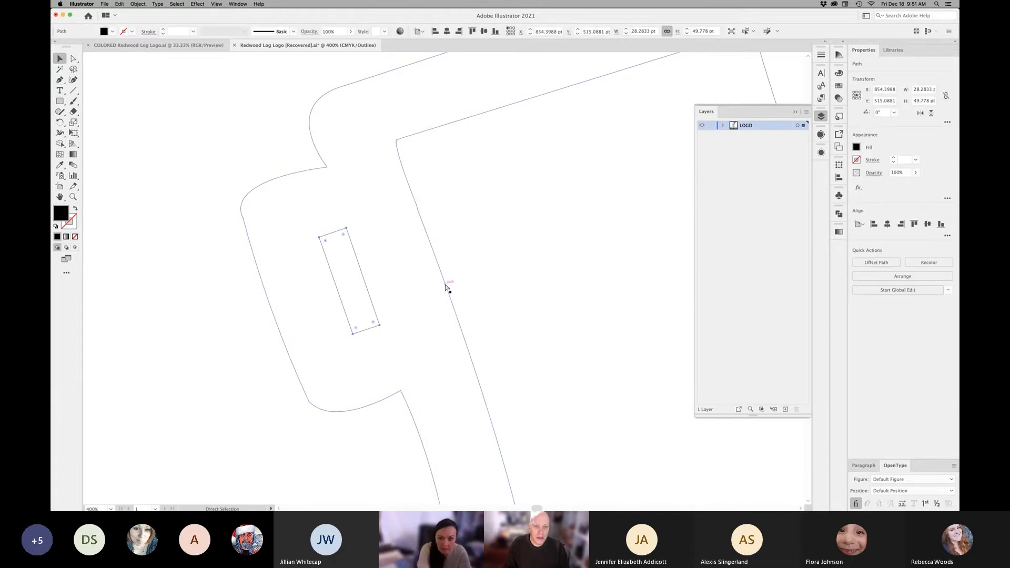
{"action": "key", "text": "super+y"}
{"action": "key", "text": "super+a"}
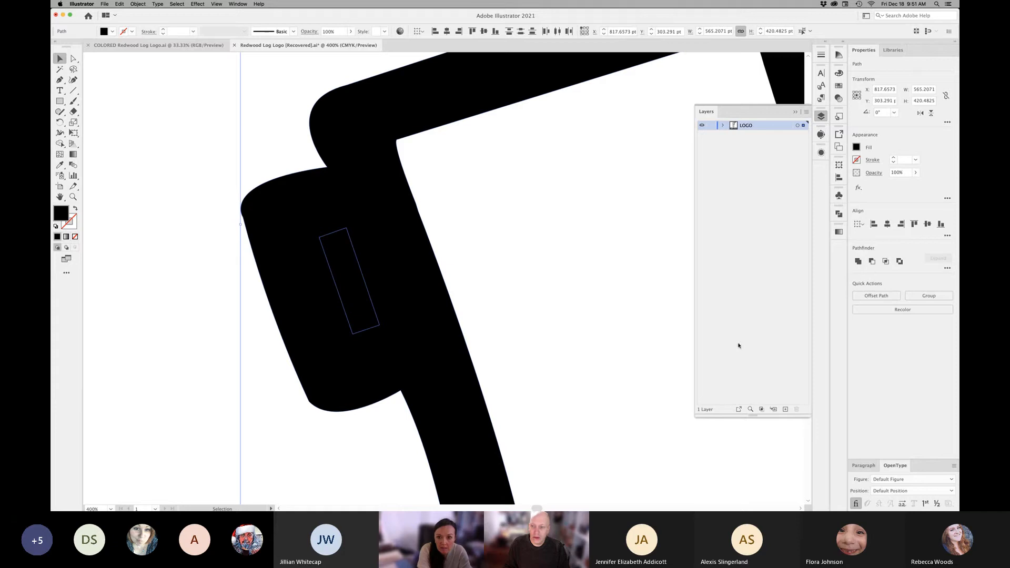
{"action": "left_click", "coordinate": [872, 261]}
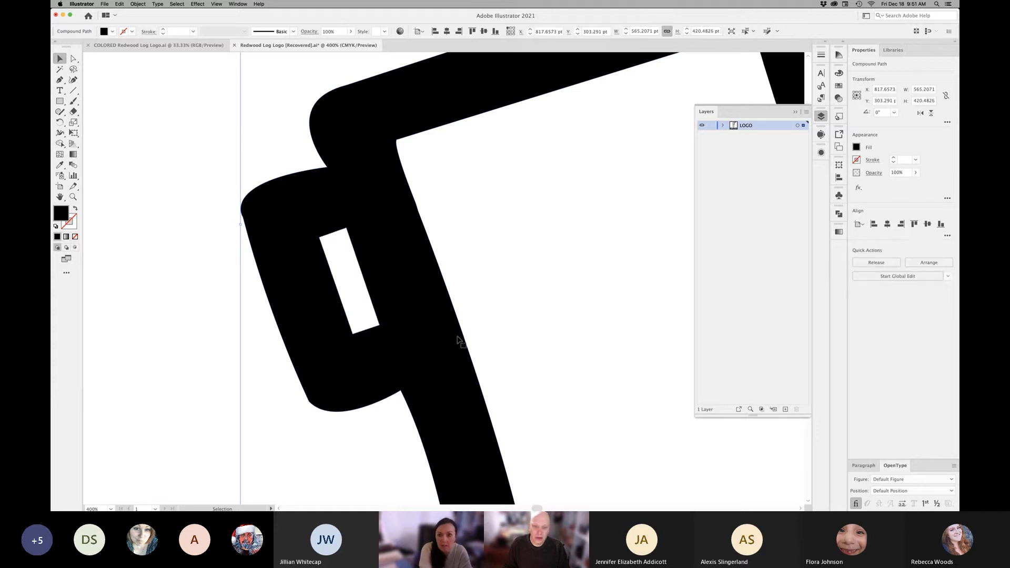
{"action": "key", "text": "super+shift+a"}
Delete the extra anchor points with the Pen tool where the axe head's inner edge bends near its upper corner beside the slot
{"action": "left_click", "coordinate": [433, 337], "text": "alt+super"}
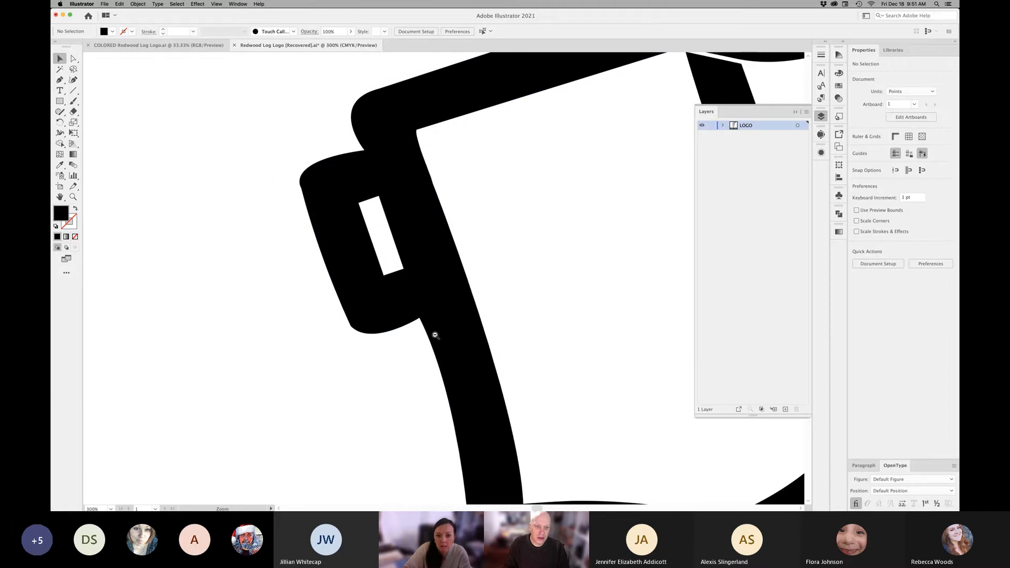
{"action": "left_click", "coordinate": [435, 335], "text": "alt+super"}
{"action": "left_click", "coordinate": [436, 335], "text": "super"}
{"action": "left_click_drag", "start_coordinate": [519, 267], "coordinate": [408, 451]}
{"action": "left_click", "coordinate": [343, 232]}
{"action": "left_click", "coordinate": [60, 79]}
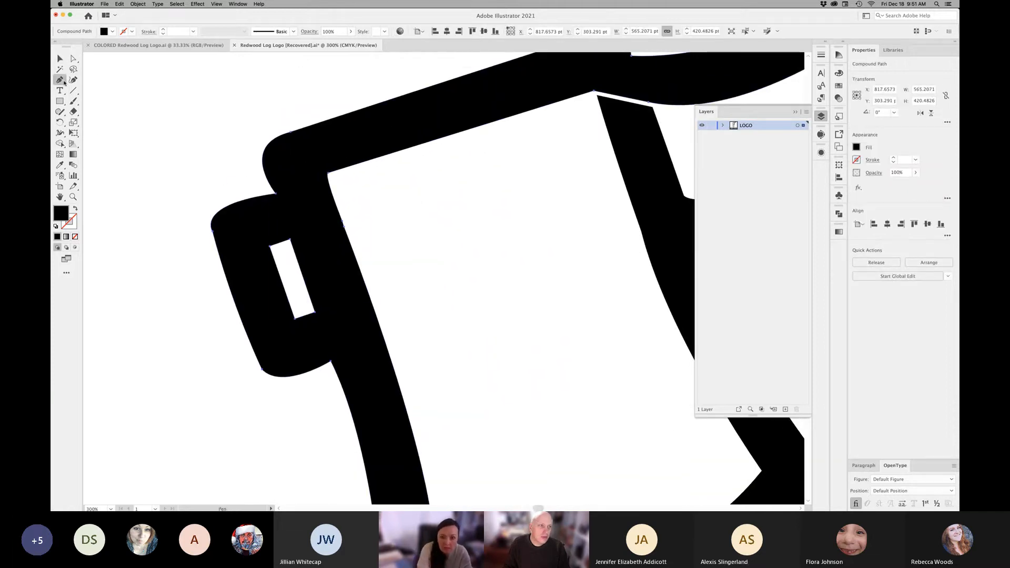
{"action": "left_click_drag", "start_coordinate": [339, 205], "coordinate": [411, 258]}
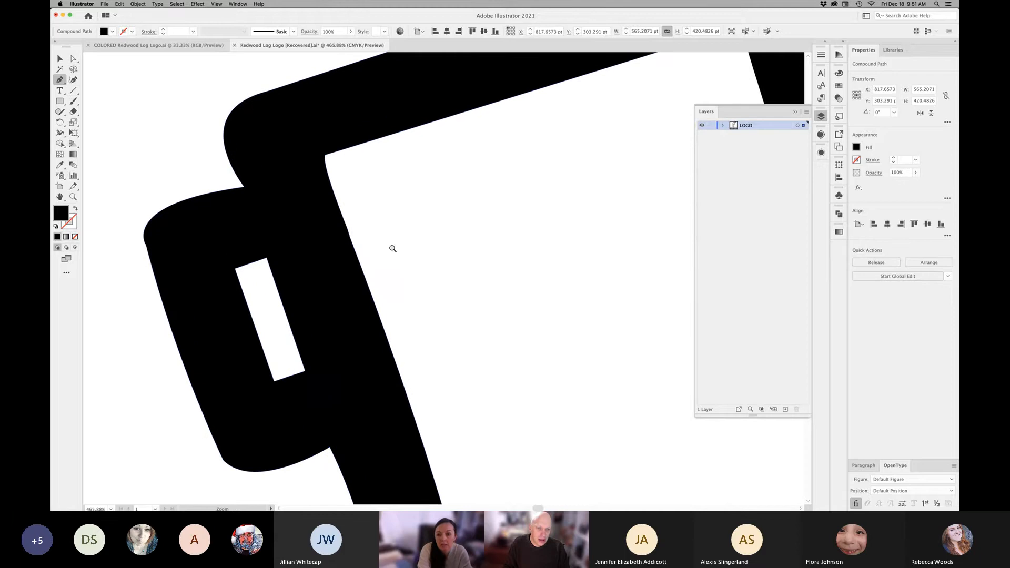
{"action": "left_click_drag", "start_coordinate": [332, 220], "coordinate": [383, 239]}
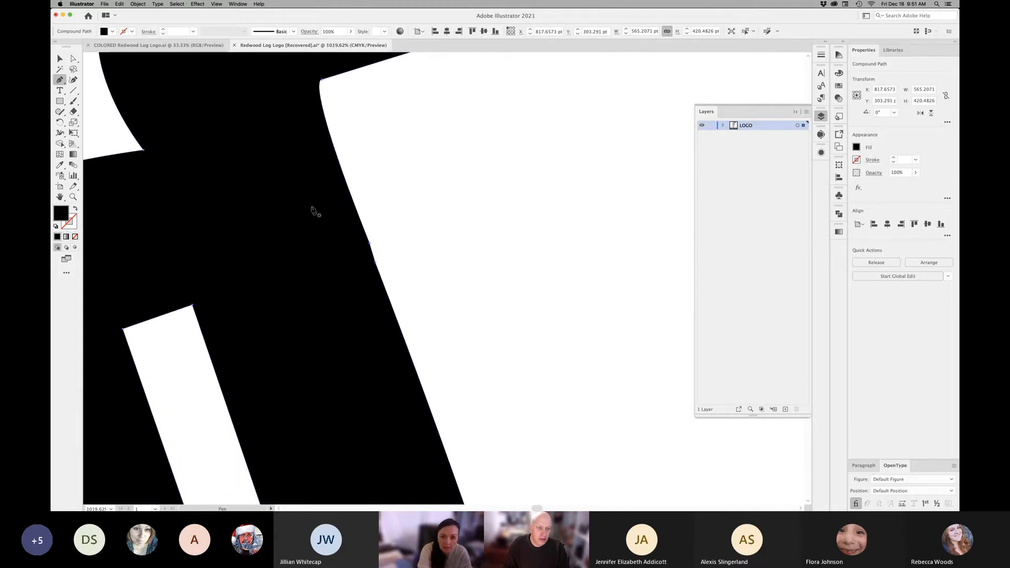
{"action": "left_click", "coordinate": [370, 244]}
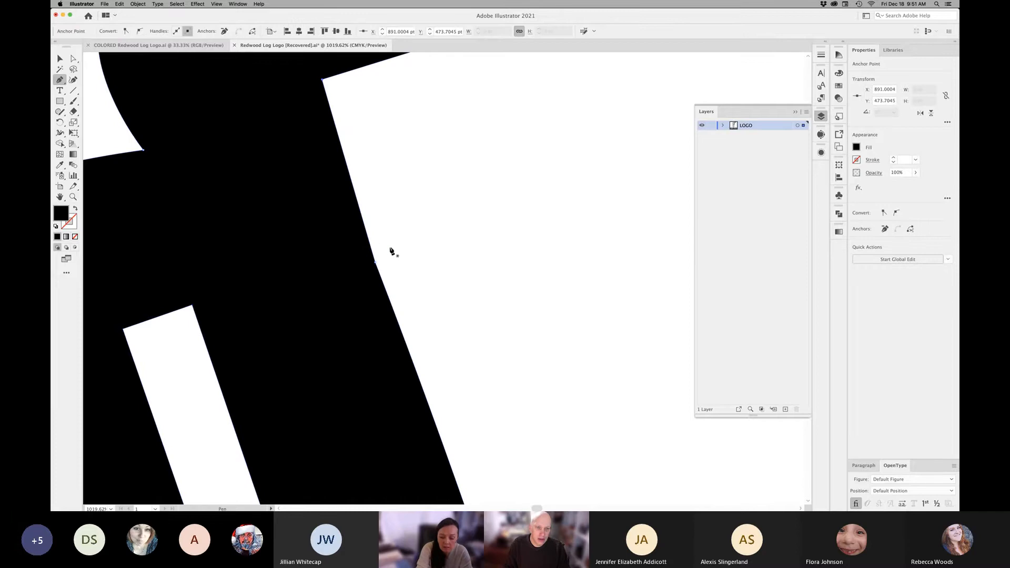
Delete the remaining kink anchor on the axe head's inner edge beside the slot and deselect the path
{"action": "left_click", "coordinate": [396, 261], "text": "alt+super"}
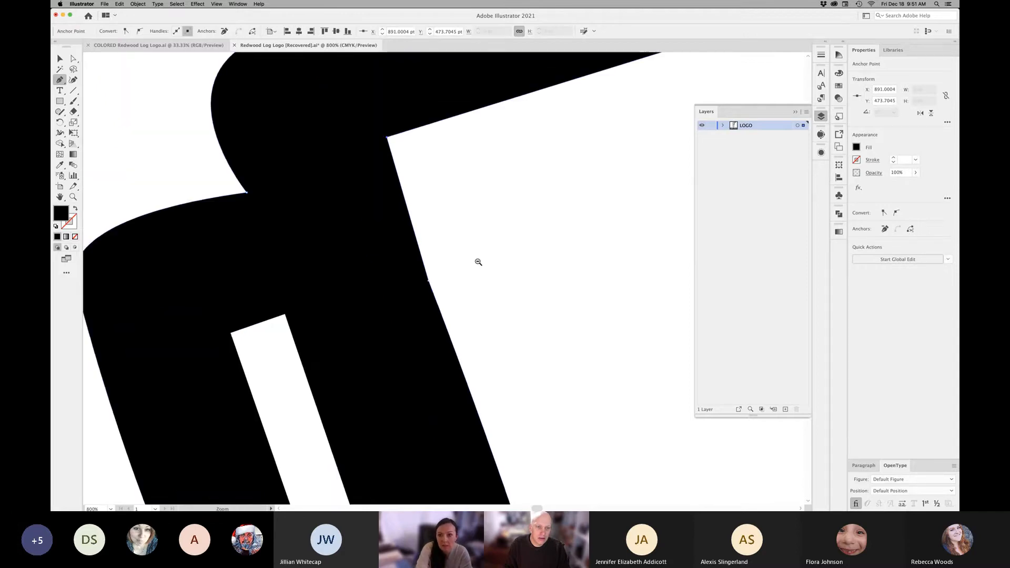
{"action": "left_click", "coordinate": [478, 262], "text": "alt+super"}
{"action": "left_click", "coordinate": [490, 287], "text": "alt+super"}
{"action": "left_click", "coordinate": [492, 297], "text": "alt+super"}
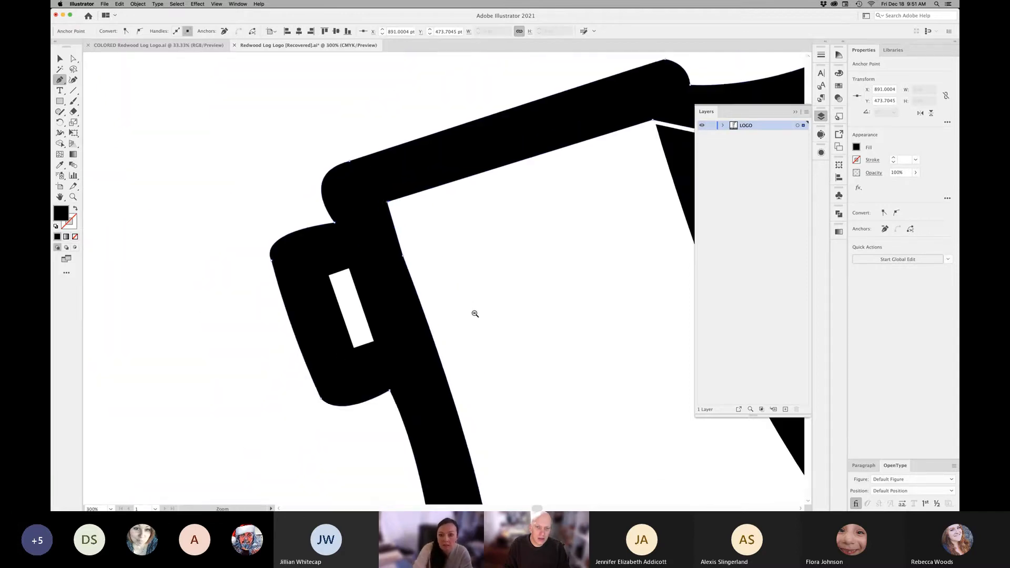
{"action": "left_click", "coordinate": [475, 314], "text": "alt+super"}
{"action": "left_click_drag", "start_coordinate": [471, 303], "coordinate": [449, 280]}
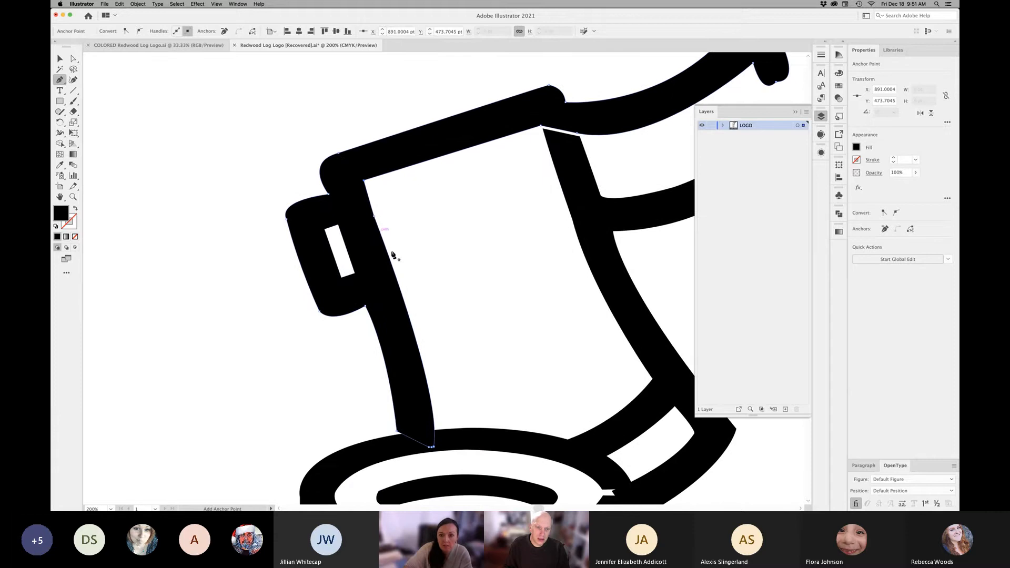
{"action": "left_click", "coordinate": [374, 216]}
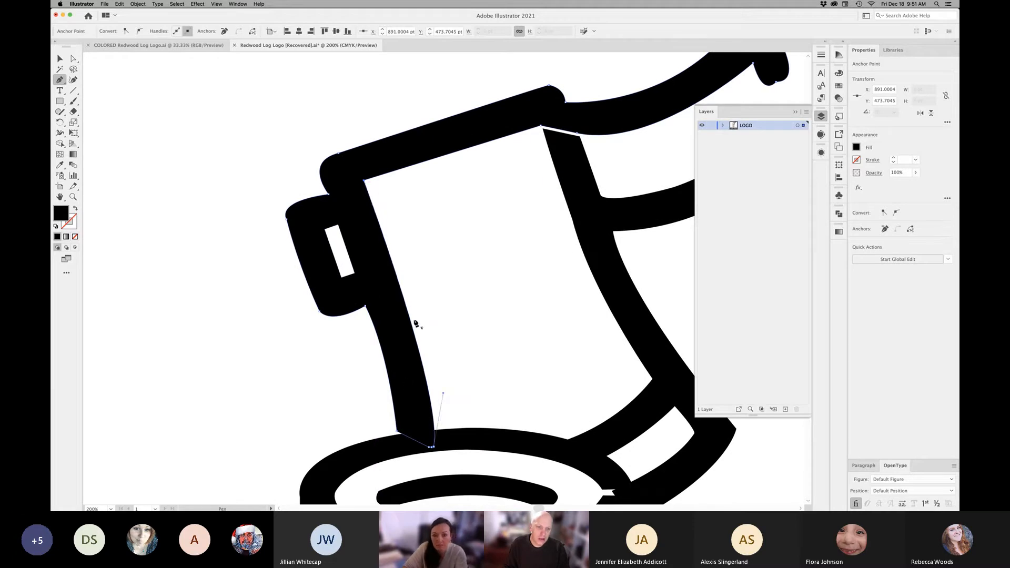
{"action": "left_click", "coordinate": [73, 59]}
{"action": "left_click", "coordinate": [169, 219]}
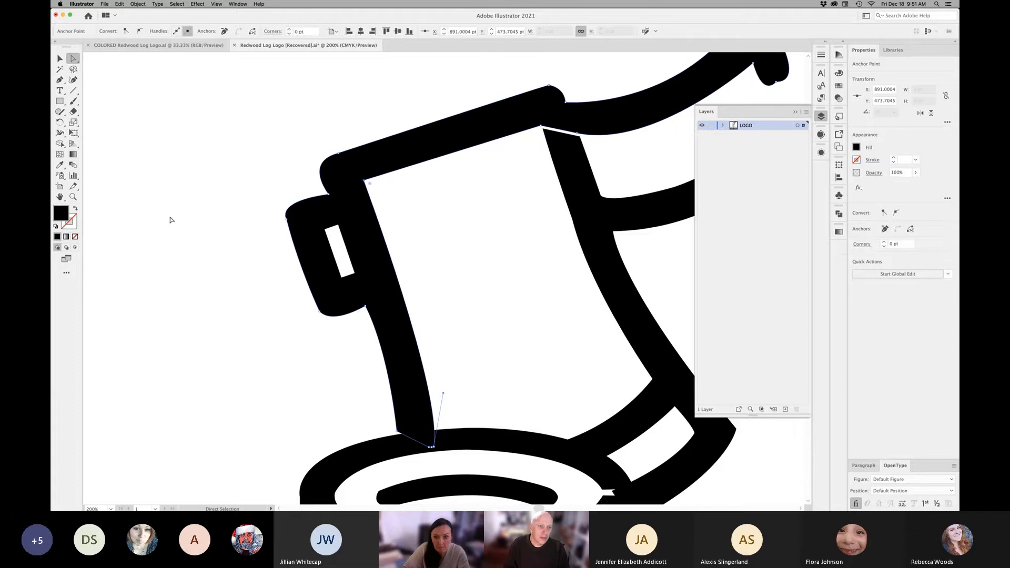
In outline view, delete both edges of the thin gap between the axe's upper outline and the top of the diagonal bar beneath it
{"action": "left_click_drag", "start_coordinate": [428, 239], "coordinate": [356, 196]}
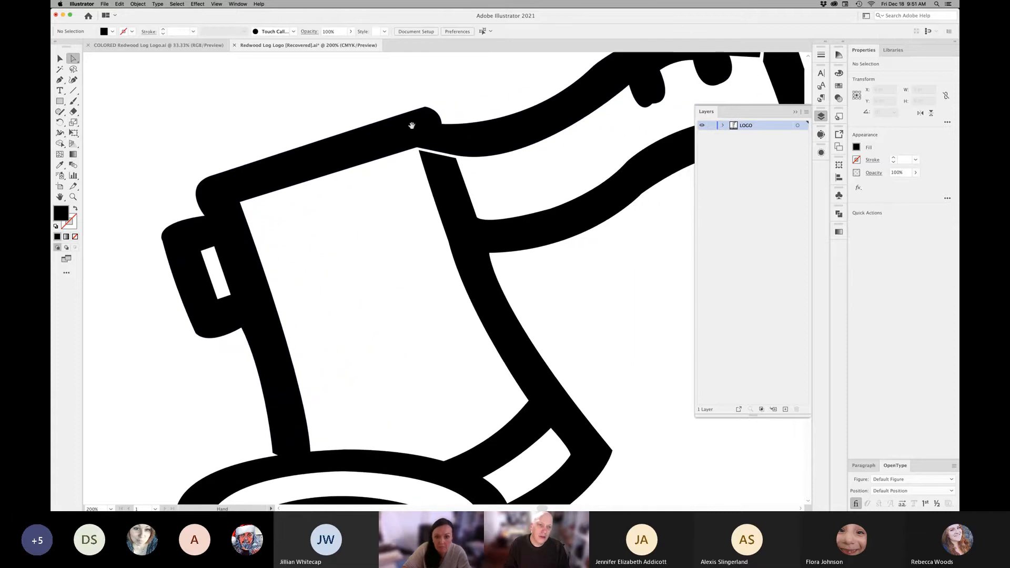
{"action": "left_click_drag", "start_coordinate": [492, 176], "coordinate": [372, 233]}
{"action": "left_click_drag", "start_coordinate": [300, 199], "coordinate": [420, 236]}
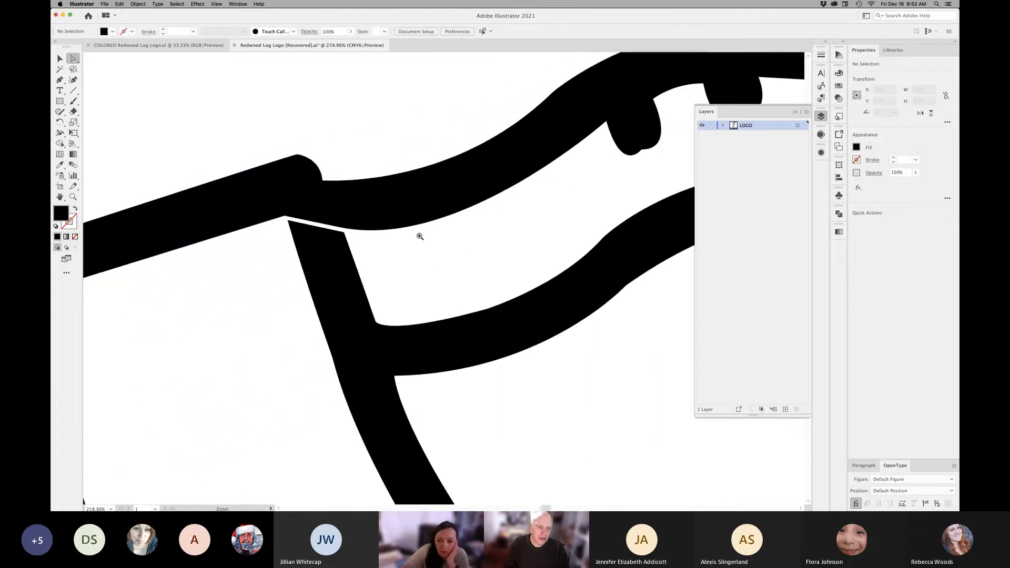
{"action": "left_click", "coordinate": [304, 226]}
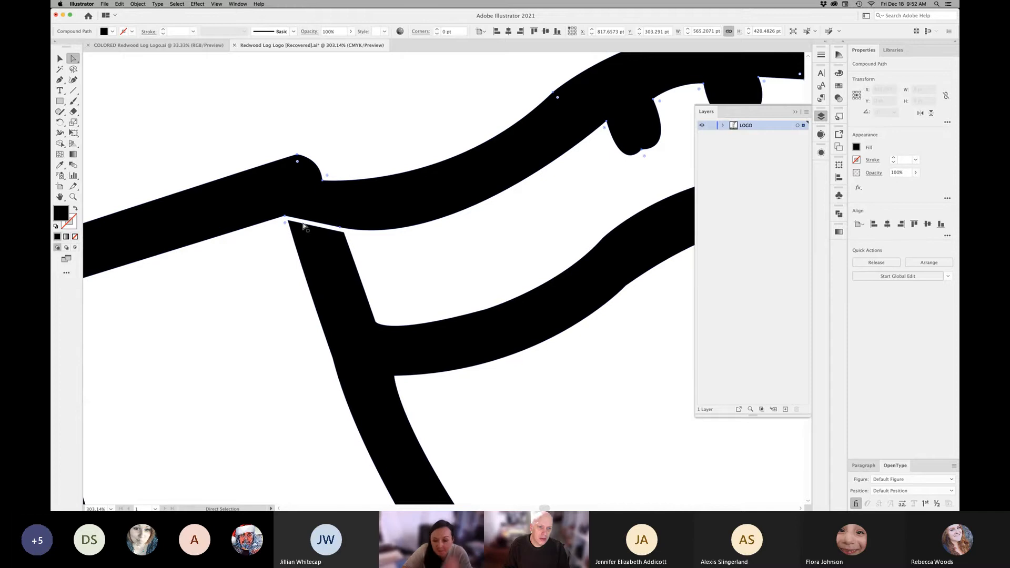
{"action": "left_click_drag", "start_coordinate": [278, 190], "coordinate": [413, 253]}
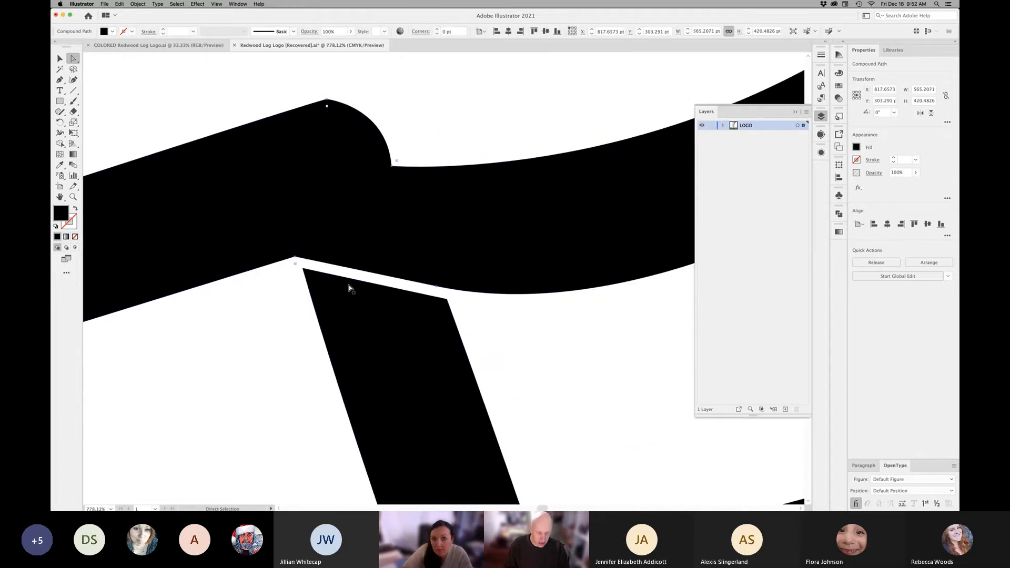
{"action": "key", "text": "super+y"}
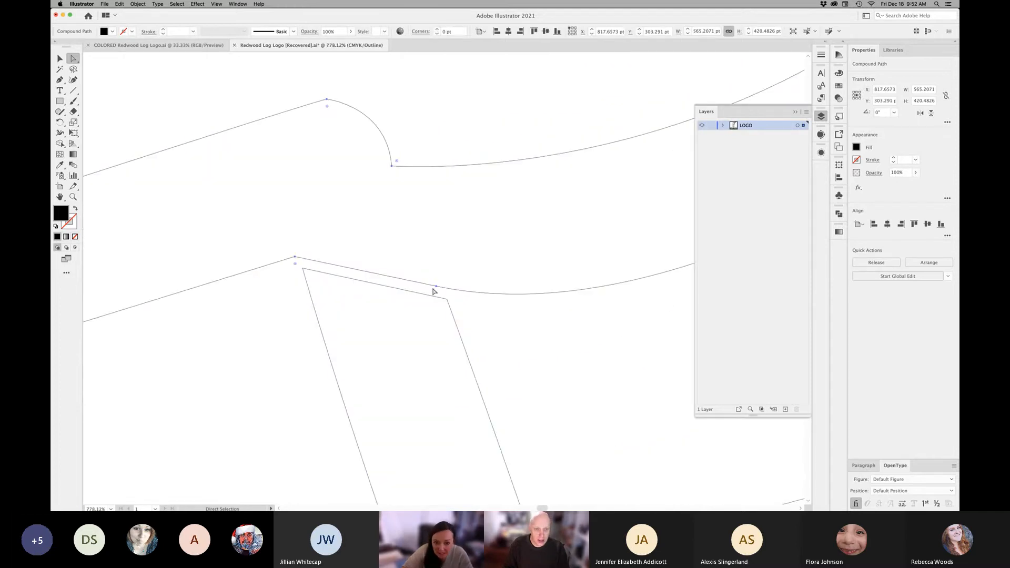
{"action": "left_click", "coordinate": [345, 298]}
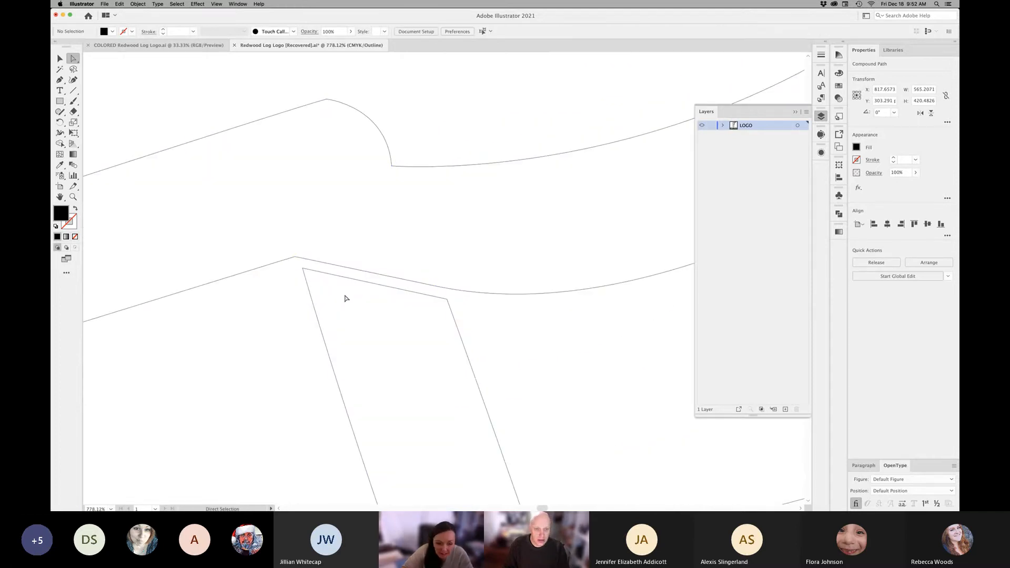
{"action": "left_click", "coordinate": [379, 257]}
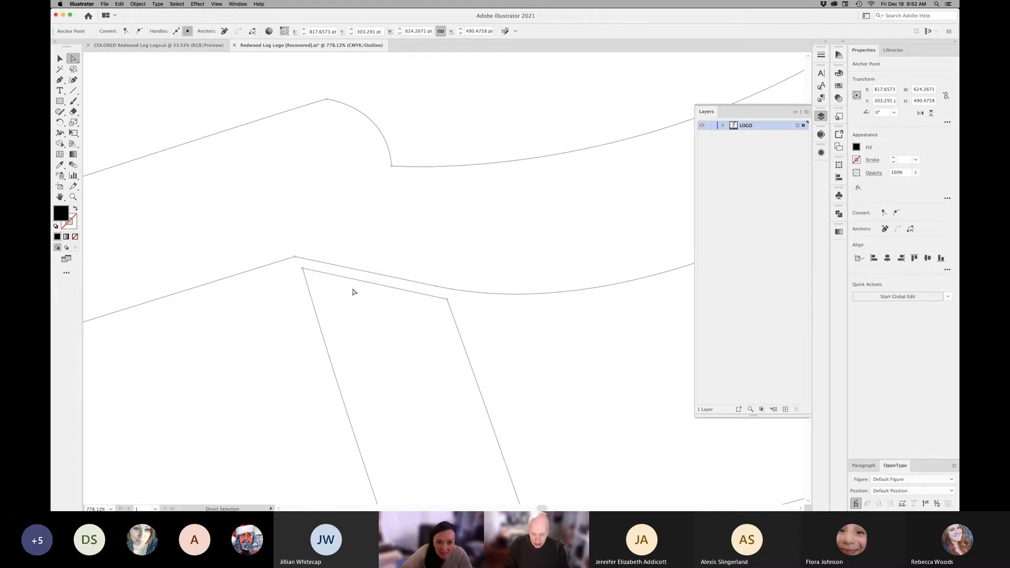
{"action": "key", "text": "Delete"}
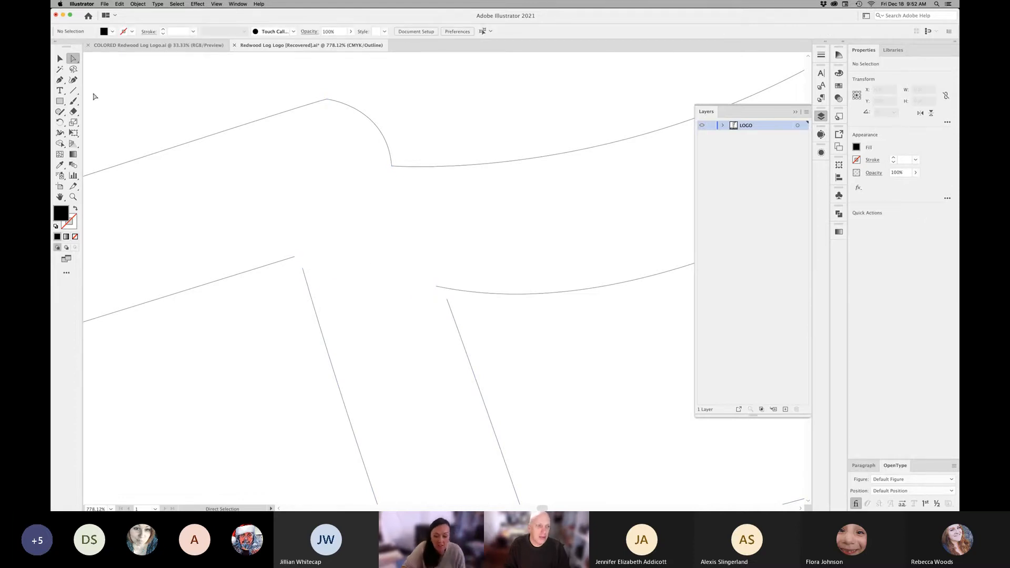
Move the open end of the diagonal bar's left line up to the upper outline and join them with the Pen tool
{"action": "left_click", "coordinate": [61, 81]}
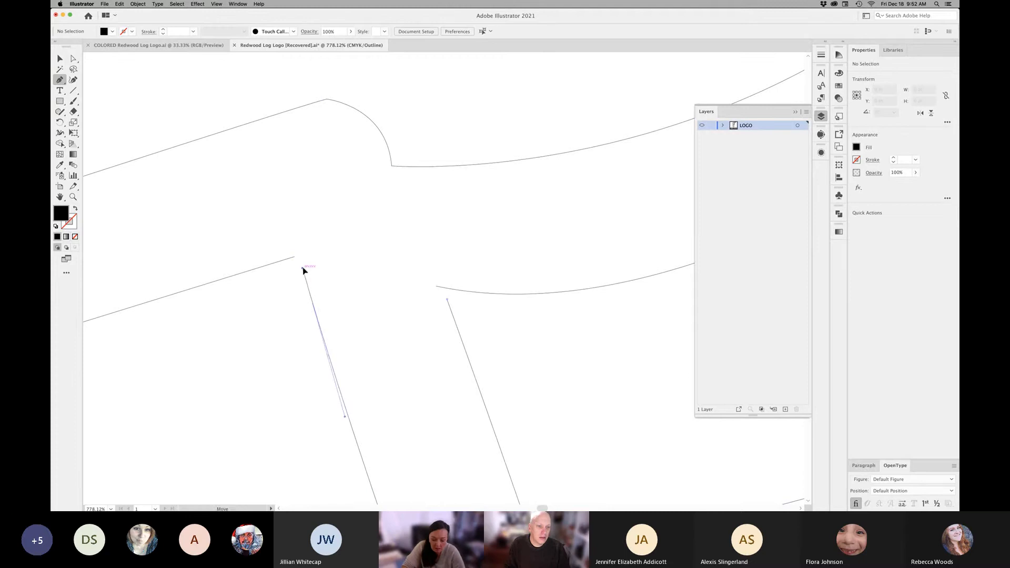
{"action": "left_click_drag", "start_coordinate": [302, 268], "coordinate": [301, 257]}
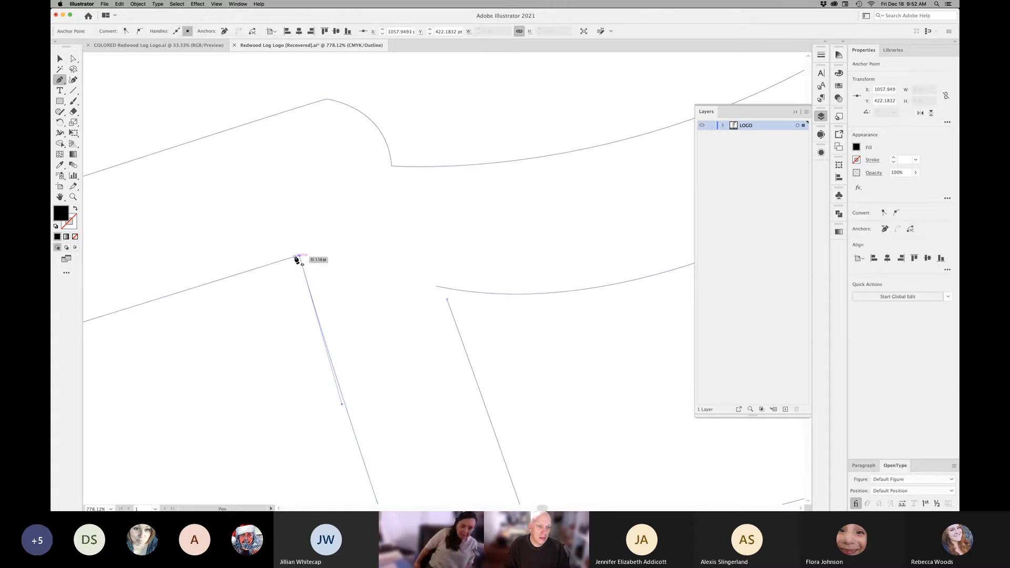
{"action": "left_click", "coordinate": [297, 258]}
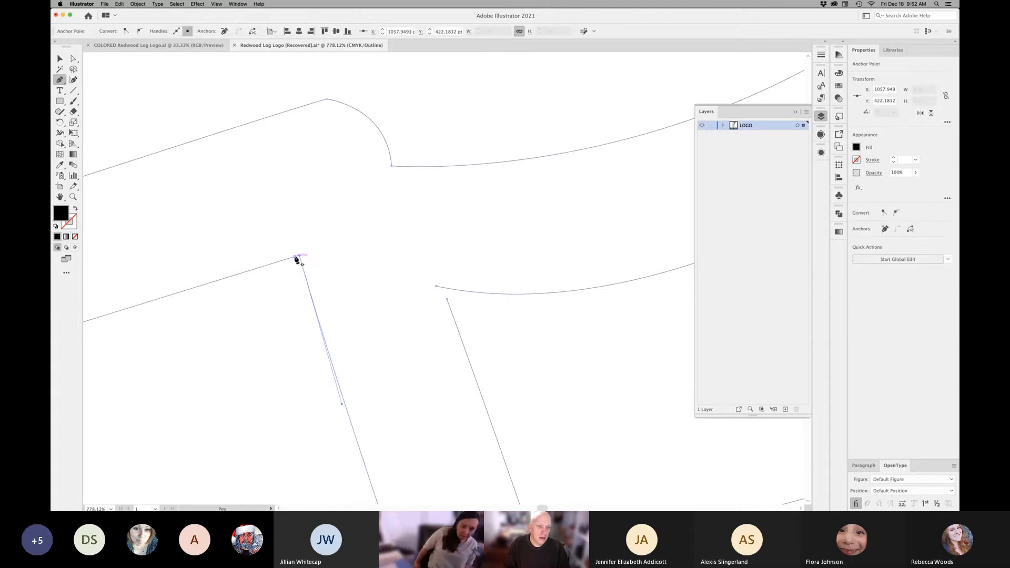
Shift the open end of the curved outline slightly and connect it to the diagonal bar's right line with the Pen tool
{"action": "left_click_drag", "start_coordinate": [442, 289], "coordinate": [444, 288]}
{"action": "left_click", "coordinate": [447, 300]}
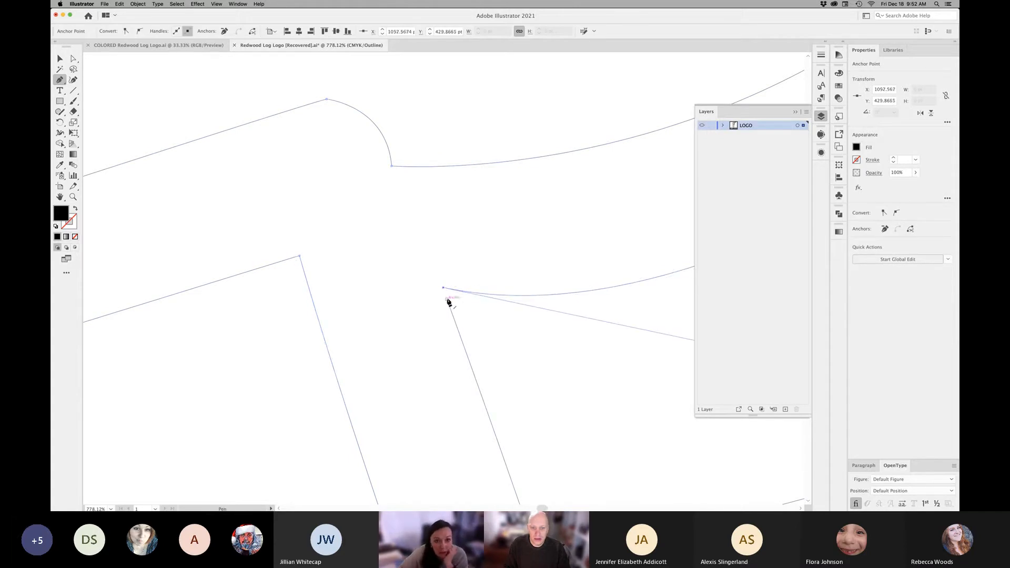
{"action": "left_click", "coordinate": [444, 288]}
{"action": "left_click", "coordinate": [447, 300]}
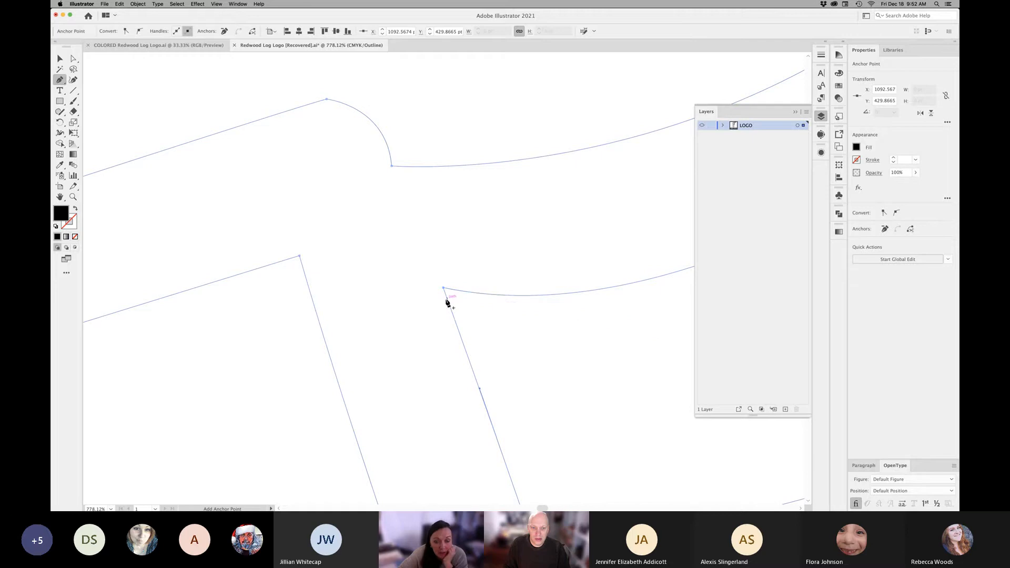
{"action": "left_click", "coordinate": [480, 347], "text": "super"}
{"action": "left_click", "coordinate": [481, 305], "text": "alt+super"}
{"action": "left_click", "coordinate": [482, 306], "text": "alt+super"}
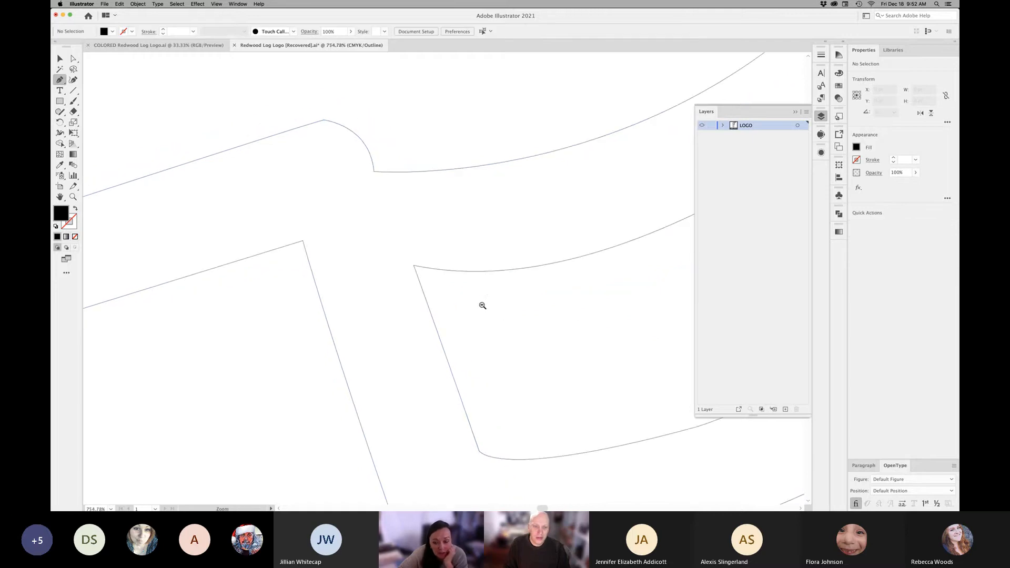
Delete the two edges of the thin gap between the toothed upper outline and the axe's rounded end piece
{"action": "left_click", "coordinate": [483, 305], "text": "alt+super"}
{"action": "left_click_drag", "start_coordinate": [567, 269], "coordinate": [322, 311]}
{"action": "left_click", "coordinate": [422, 156], "text": "super"}
{"action": "left_click_drag", "start_coordinate": [475, 182], "coordinate": [497, 179]}
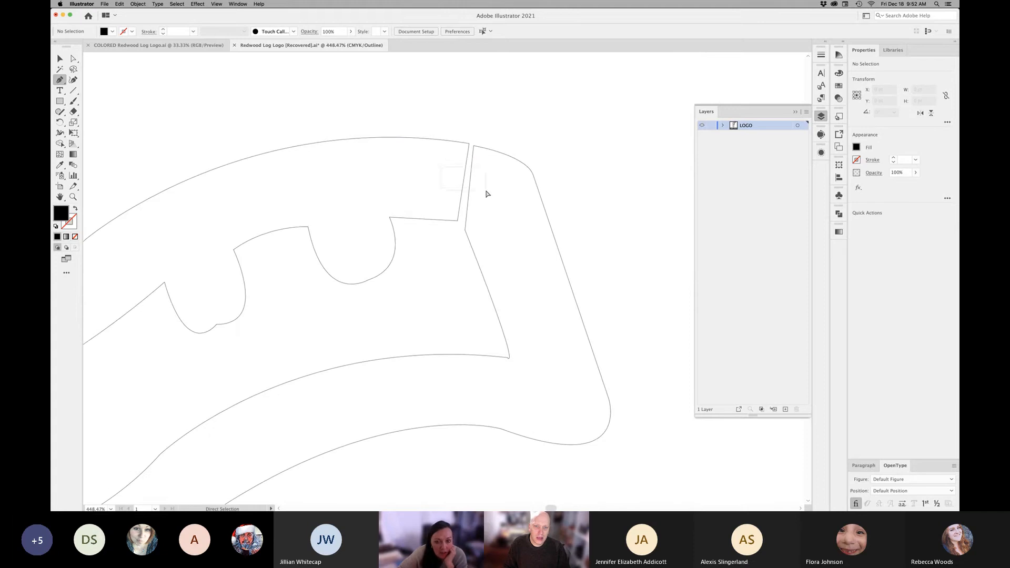
{"action": "key", "text": "super+a"}
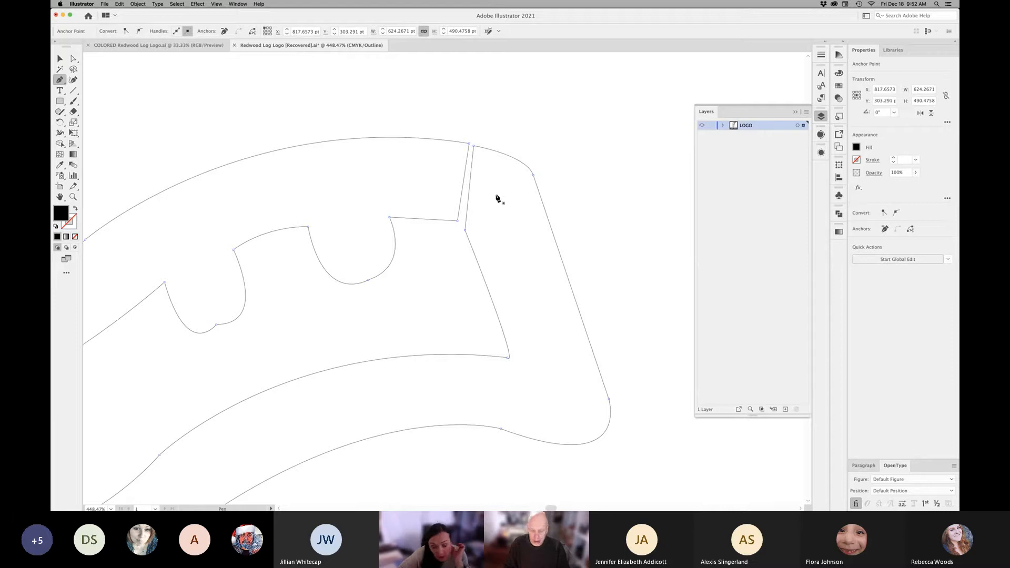
{"action": "key", "text": "Delete"}
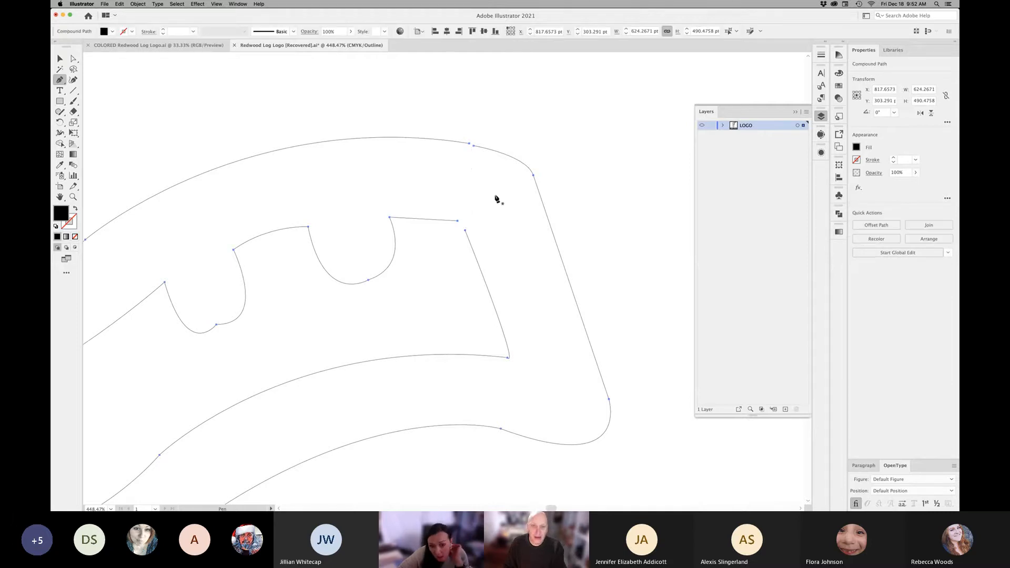
Close the outer and inner outlines at the handle's end with the Pen tool, removing the surplus inner corner anchor, and return to preview
{"action": "left_click", "coordinate": [469, 144]}
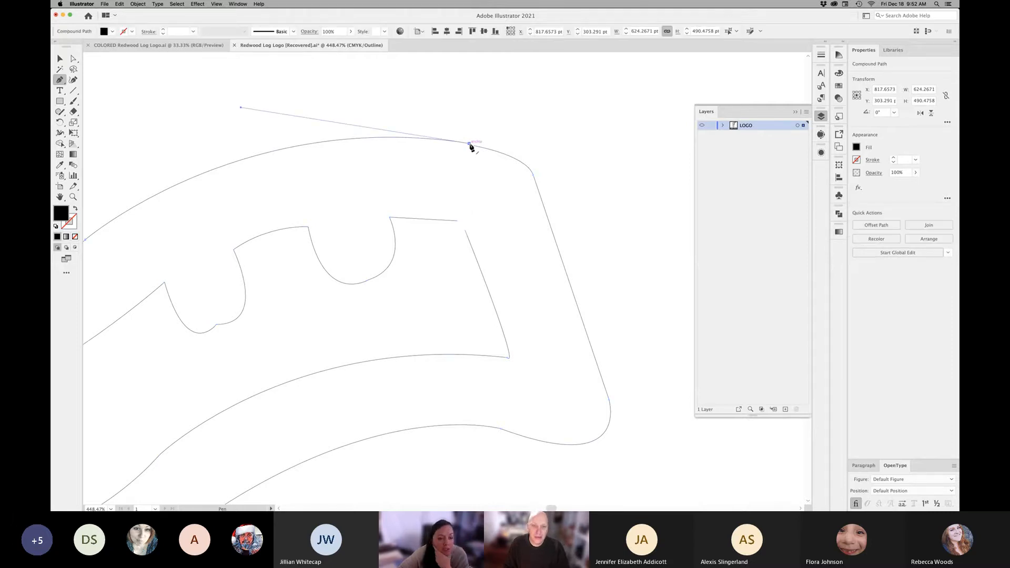
{"action": "left_click", "coordinate": [465, 230], "text": "super"}
{"action": "left_click", "coordinate": [466, 230], "text": "super"}
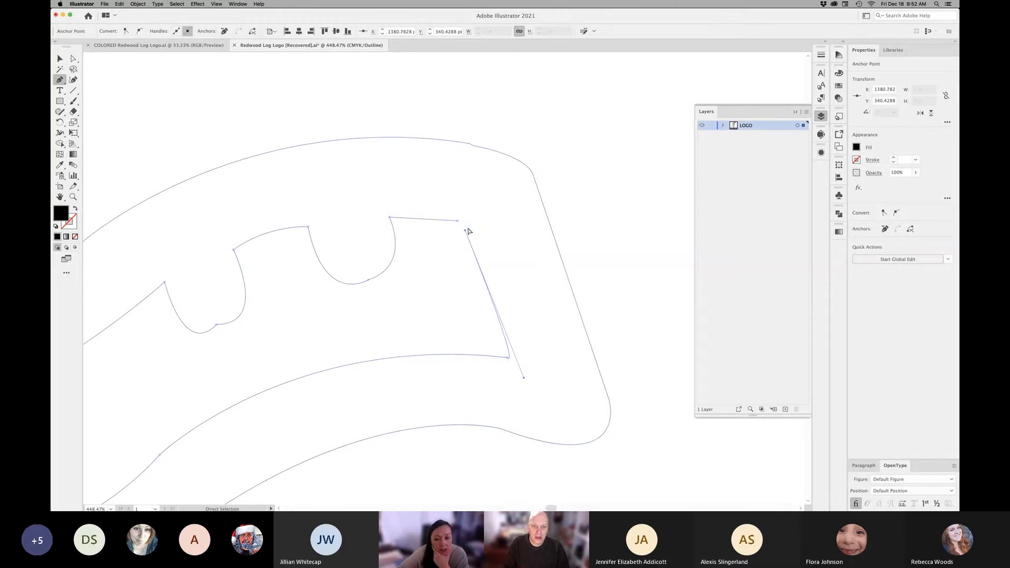
{"action": "left_click_drag", "start_coordinate": [458, 222], "coordinate": [464, 222]}
{"action": "left_click", "coordinate": [465, 229]}
{"action": "left_click", "coordinate": [465, 231]}
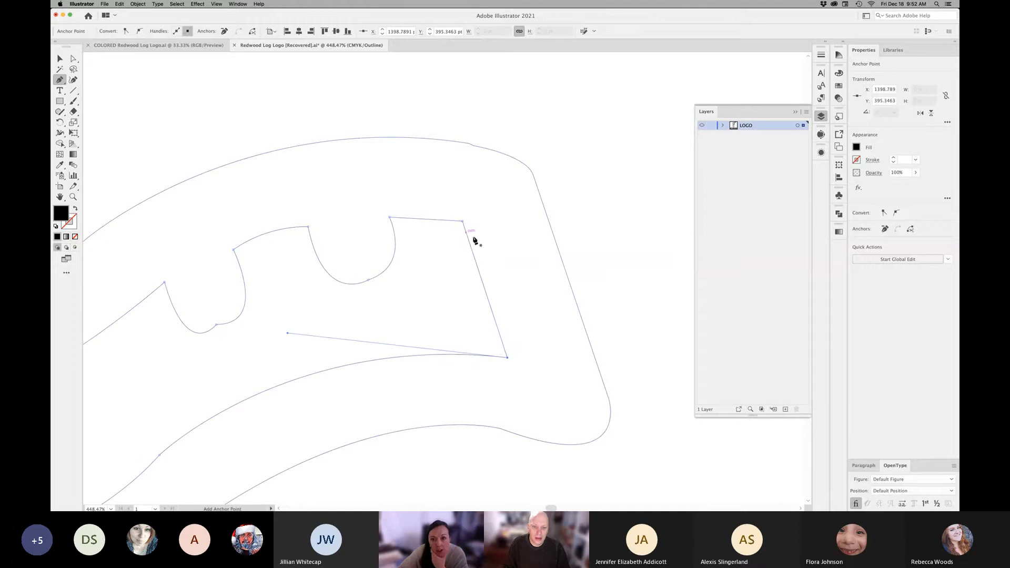
{"action": "left_click", "coordinate": [508, 262], "text": "super"}
{"action": "key", "text": "super+y"}
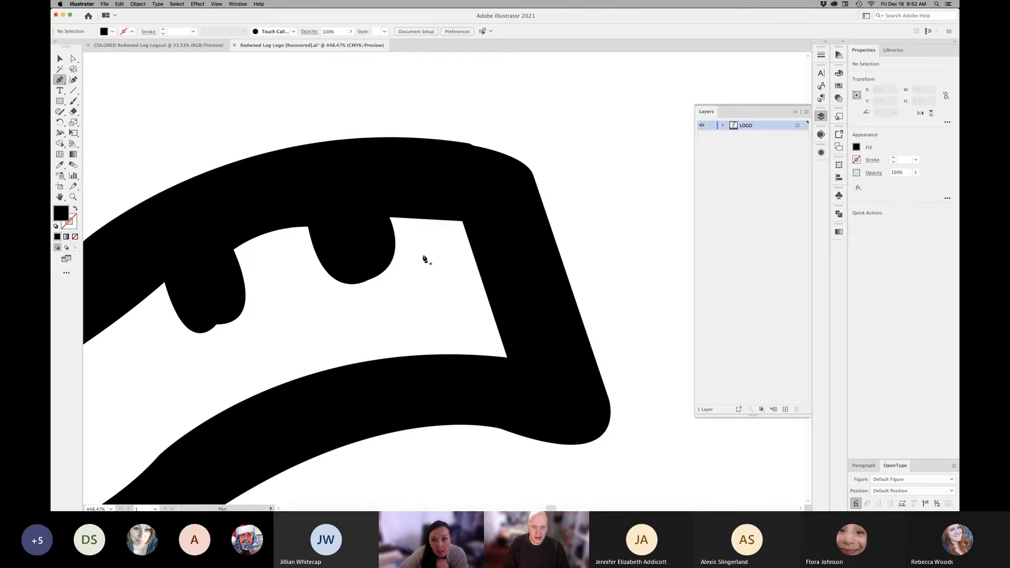
Smooth the small kink in the handle's top outline just before its rounded end
{"action": "left_click", "coordinate": [421, 247], "text": "alt+super"}
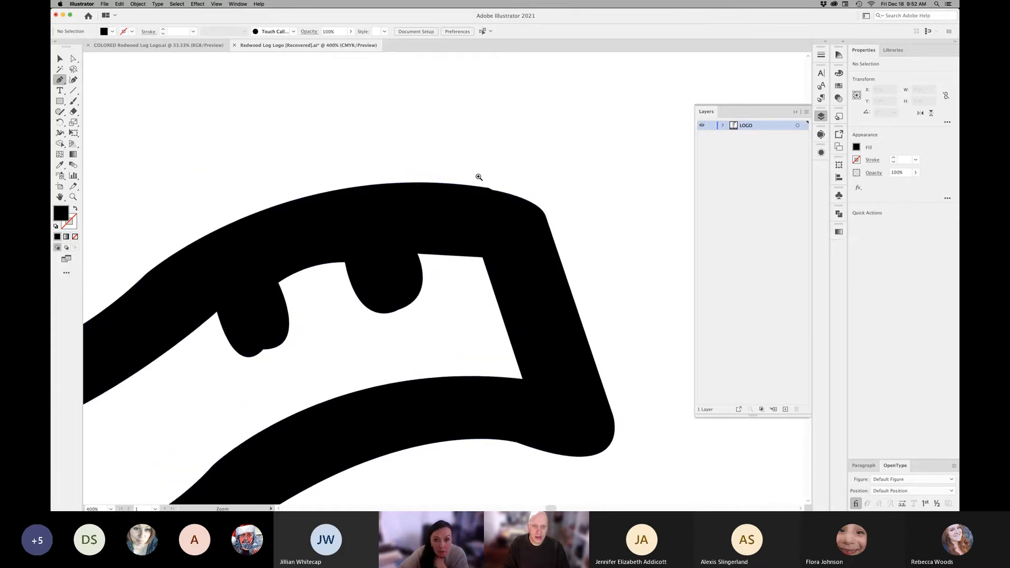
{"action": "left_click_drag", "start_coordinate": [478, 176], "coordinate": [498, 203]}
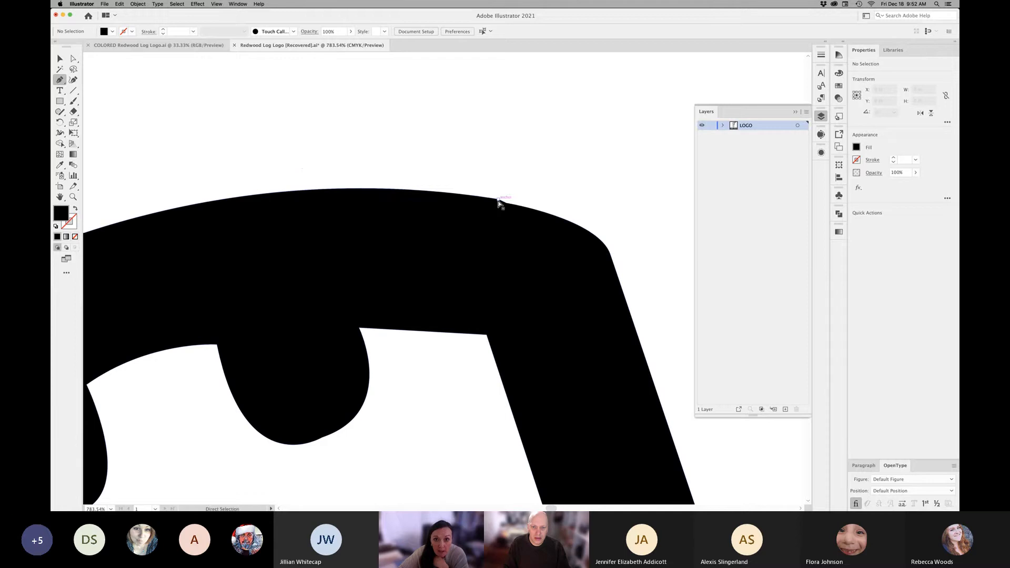
{"action": "left_click", "coordinate": [499, 200]}
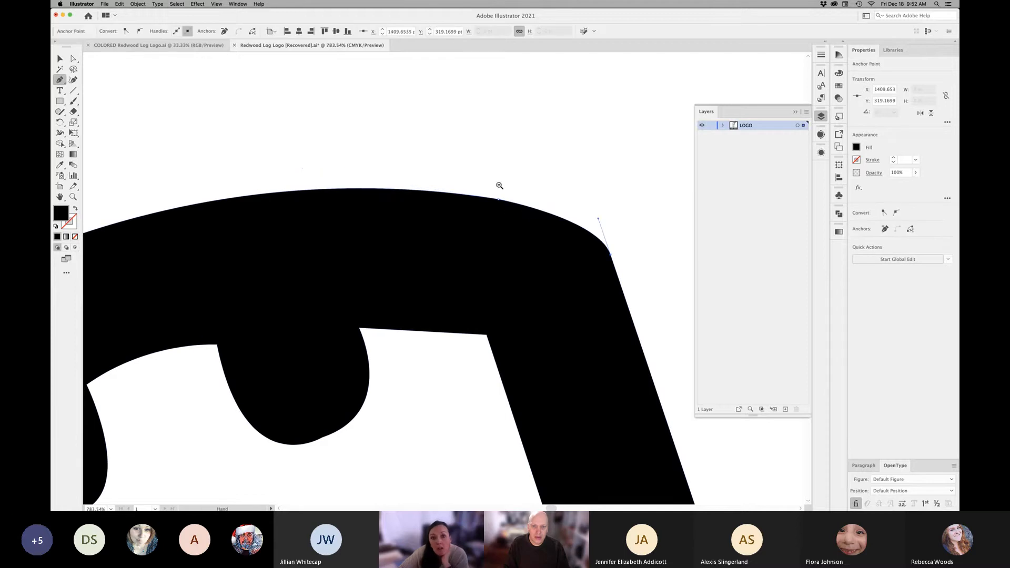
Round the two notches on the handle's inner upper edge by shortening the direction handle beside each notch's bottom anchor
{"action": "left_click", "coordinate": [456, 378], "text": "alt+super"}
{"action": "left_click", "coordinate": [456, 378], "text": "alt+super"}
{"action": "left_click", "coordinate": [417, 301], "text": "alt+super"}
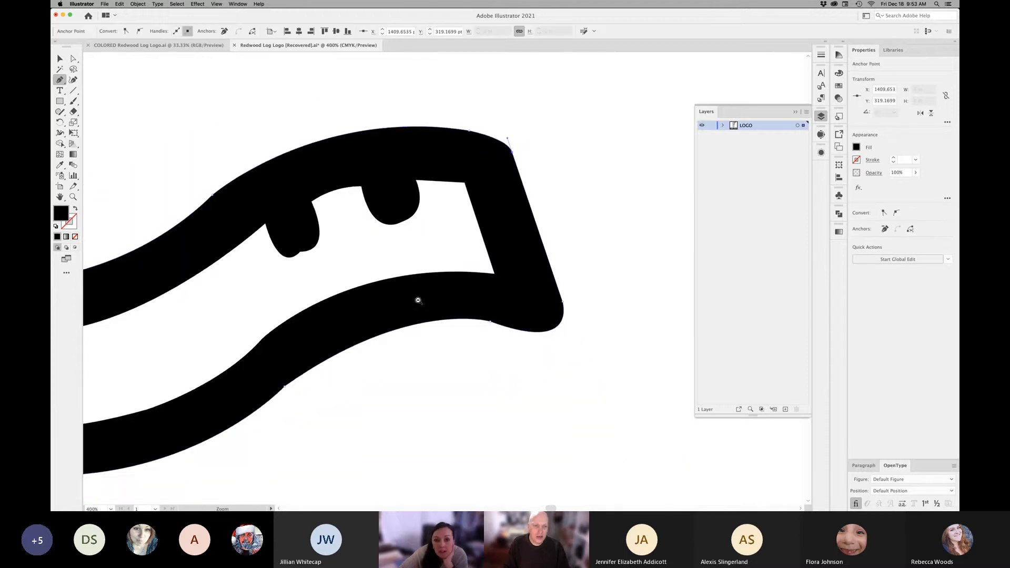
{"action": "left_click", "coordinate": [377, 306], "text": "alt+super"}
{"action": "left_click", "coordinate": [397, 313], "text": "super"}
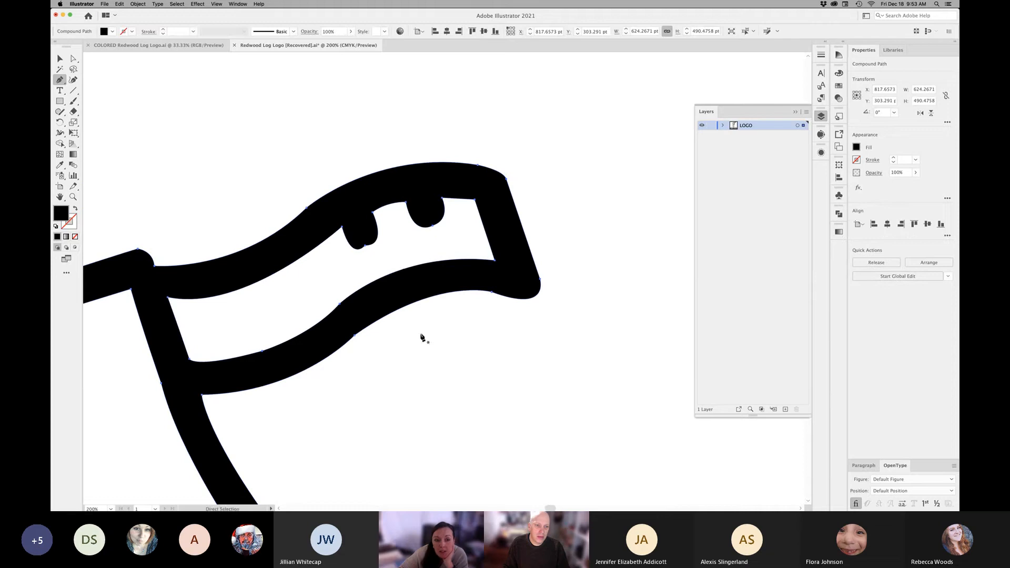
{"action": "left_click", "coordinate": [365, 246], "text": "super"}
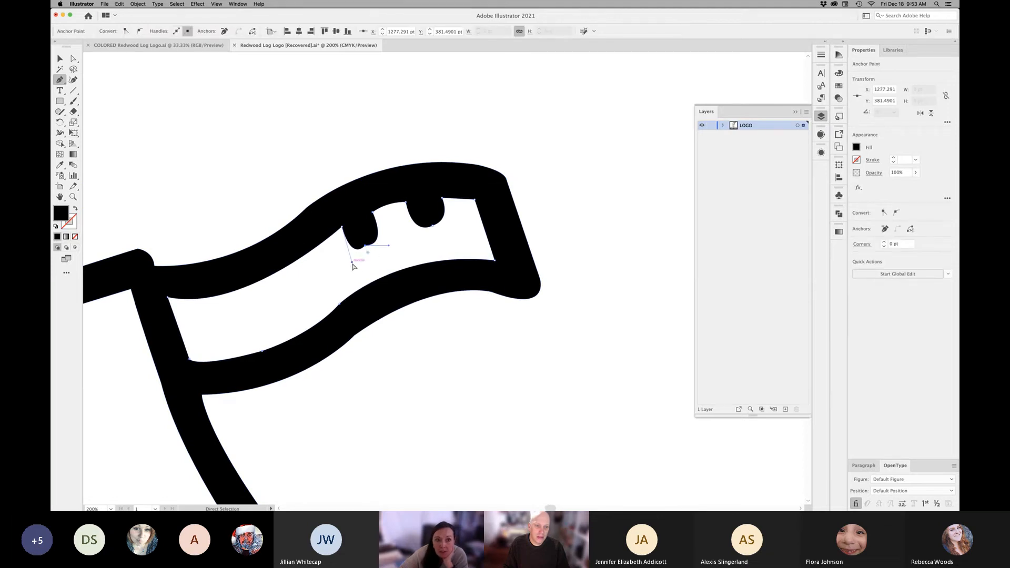
{"action": "left_click_drag", "start_coordinate": [352, 262], "coordinate": [350, 253]}
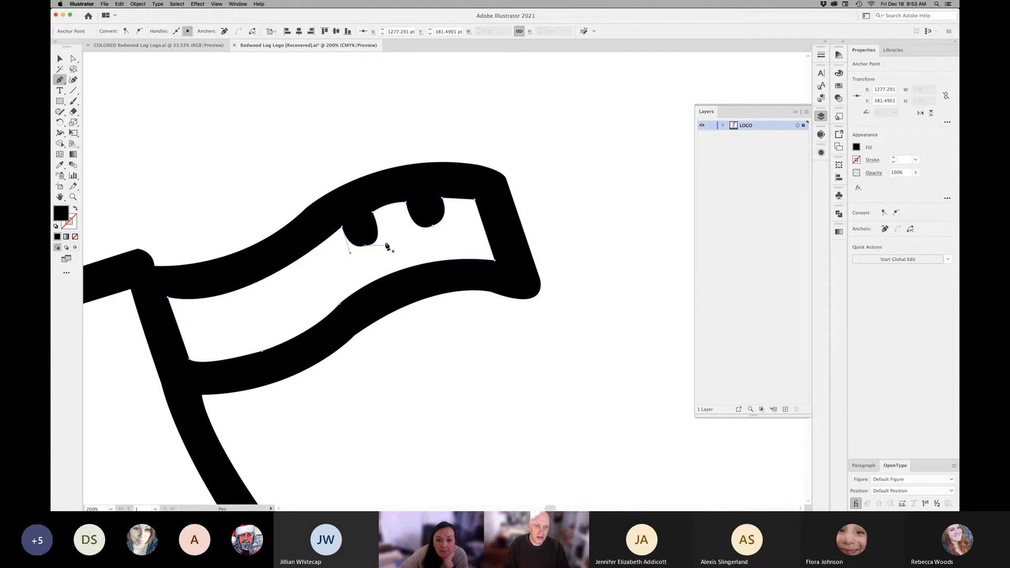
{"action": "left_click", "coordinate": [434, 226], "text": "super"}
{"action": "left_click_drag", "start_coordinate": [414, 238], "coordinate": [412, 231]}
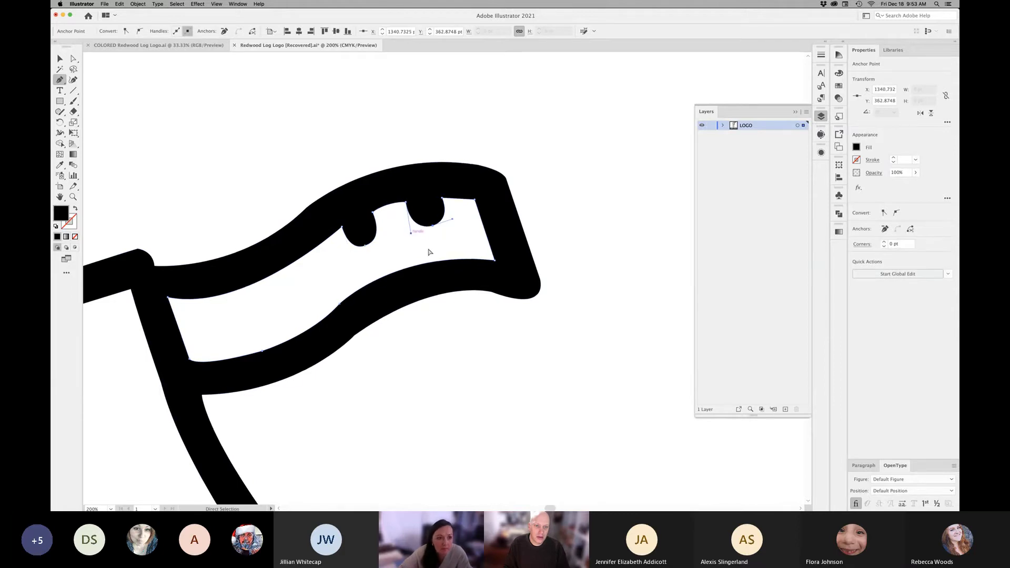
{"action": "left_click", "coordinate": [461, 315], "text": "super"}
Select the log's outline path and remove its stroke, keeping the black fill
{"action": "left_click", "coordinate": [402, 355], "text": "alt+super"}
{"action": "left_click_drag", "start_coordinate": [391, 347], "coordinate": [547, 273]}
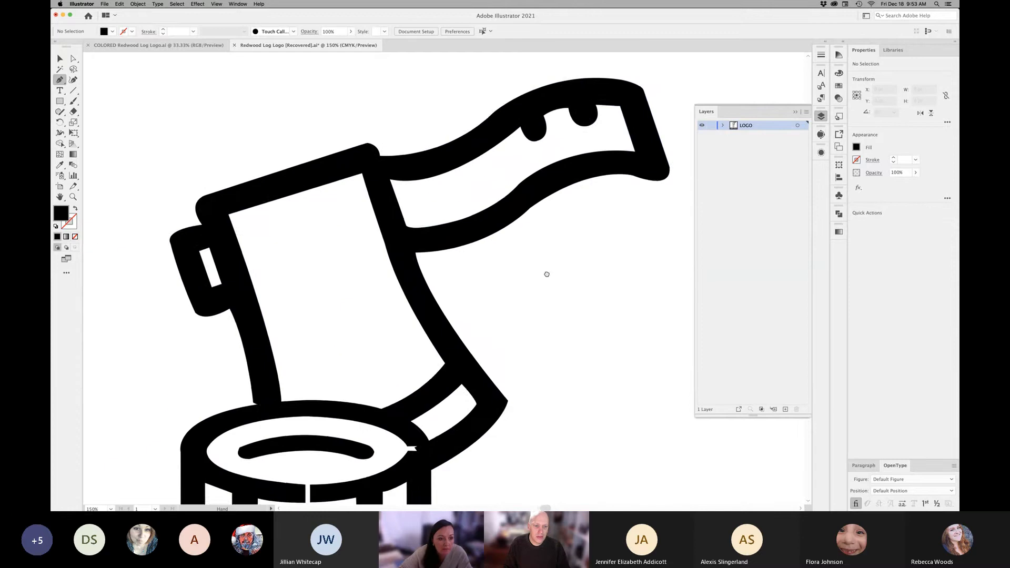
{"action": "left_click_drag", "start_coordinate": [537, 362], "coordinate": [538, 266]}
{"action": "left_click_drag", "start_coordinate": [508, 299], "coordinate": [526, 264]}
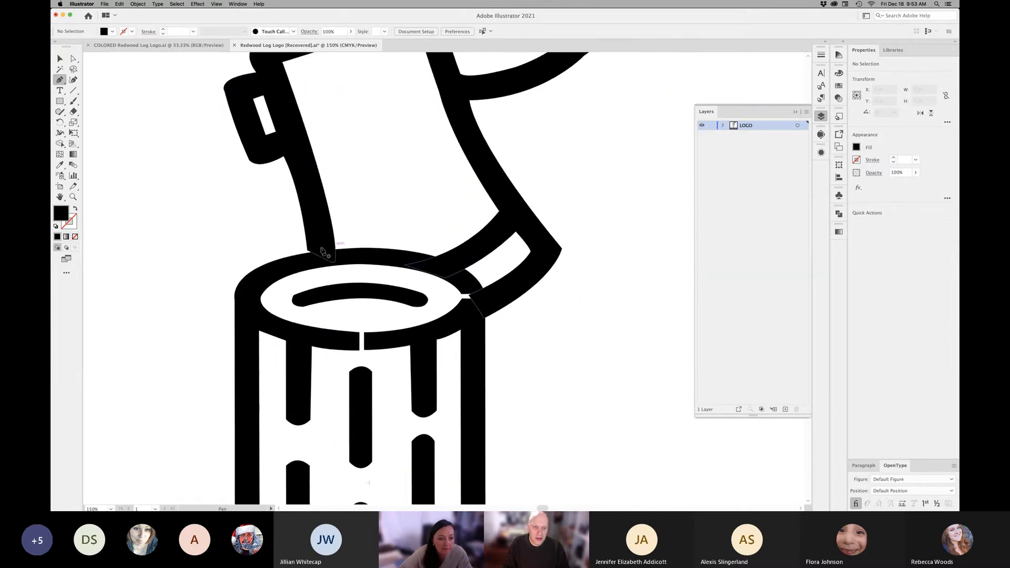
{"action": "key", "text": "v"}
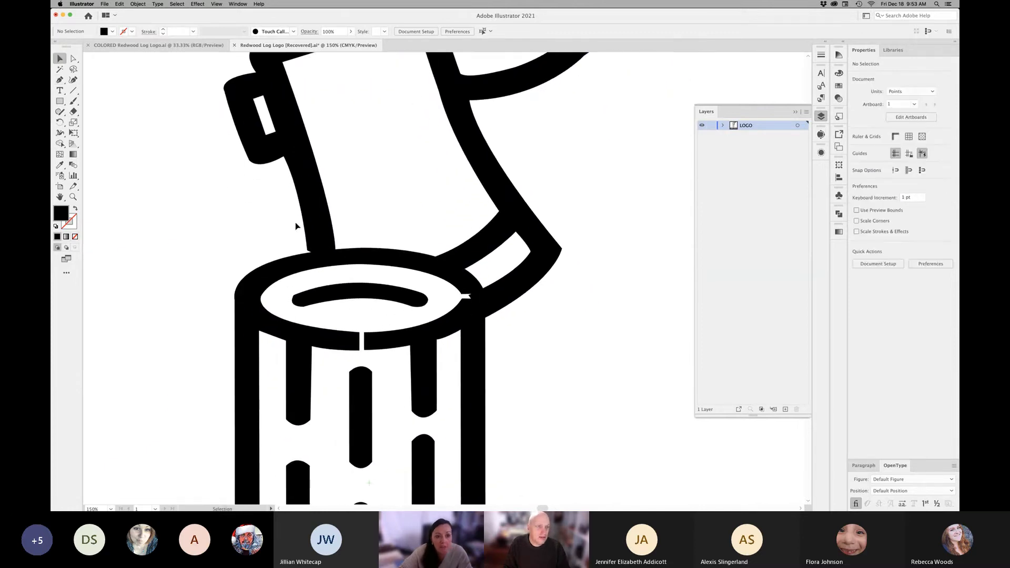
{"action": "key", "text": "super+y"}
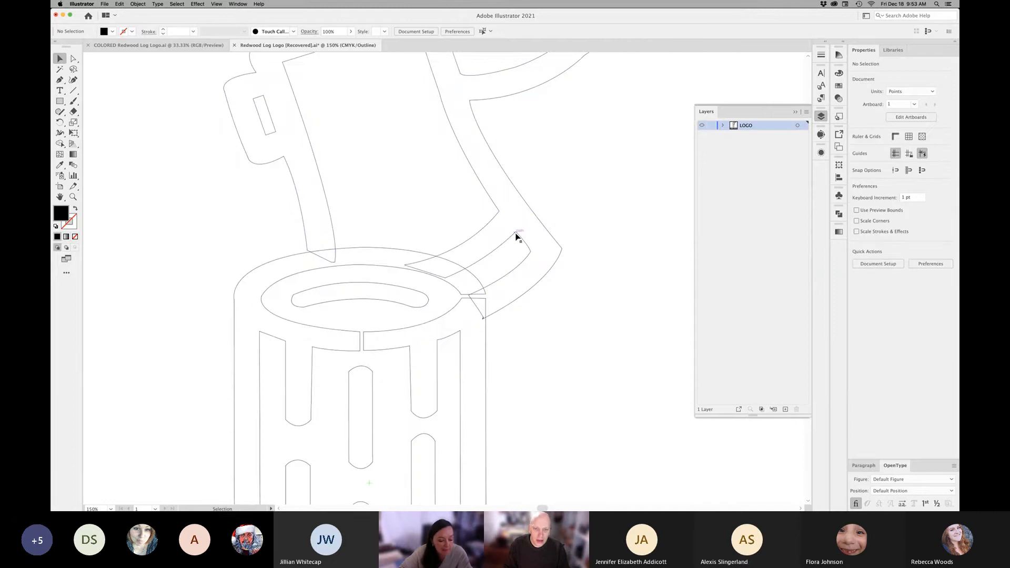
{"action": "left_click", "coordinate": [516, 234]}
{"action": "key", "text": "super+y"}
{"action": "left_click", "coordinate": [470, 358]}
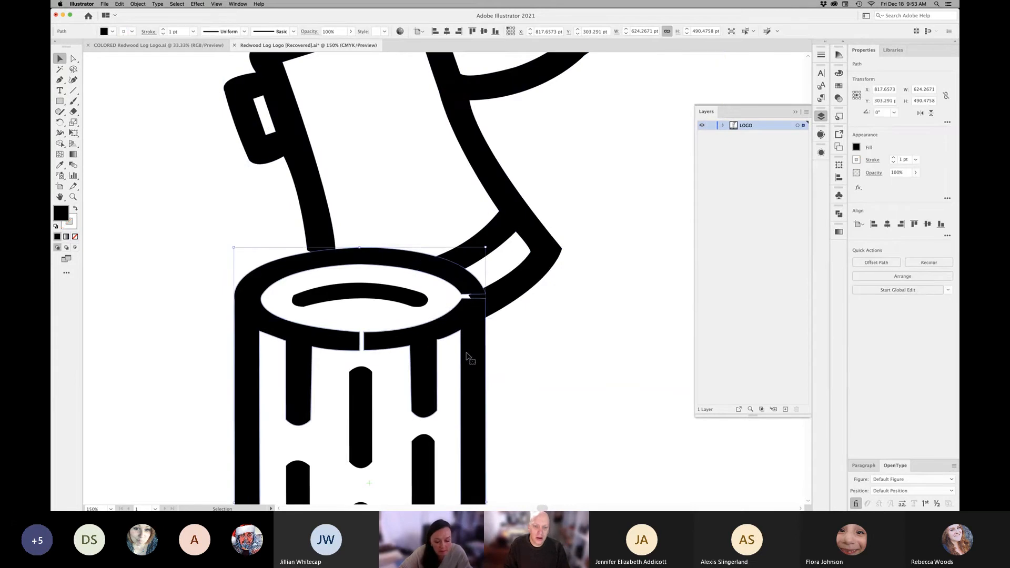
{"action": "left_click", "coordinate": [75, 228]}
{"action": "left_click", "coordinate": [74, 237]}
{"action": "left_click", "coordinate": [61, 214]}
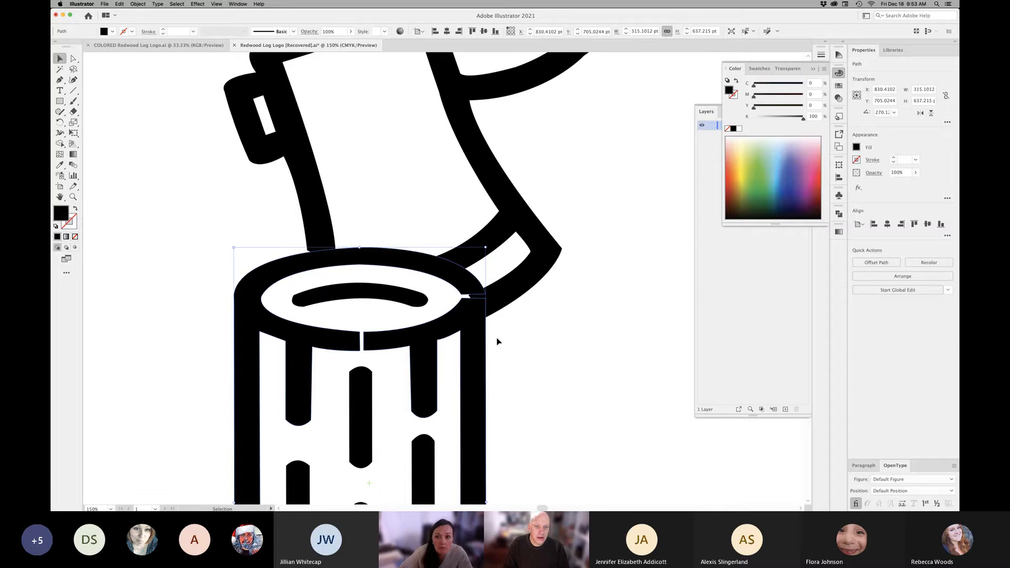
Select the axe and the log outline together and unite them into one shape
{"action": "left_click", "coordinate": [492, 299]}
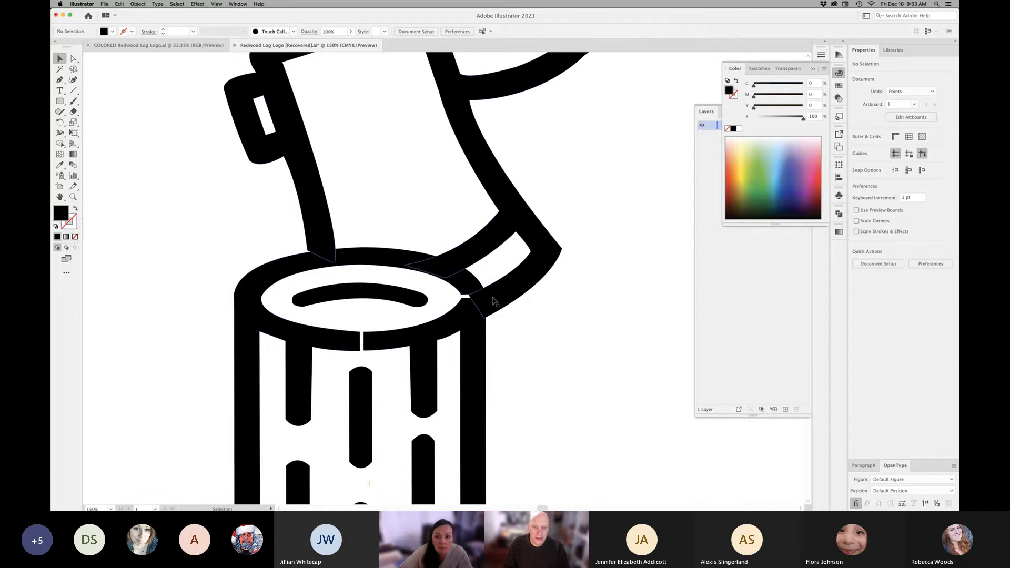
{"action": "left_click", "coordinate": [500, 348], "text": "alt+super"}
{"action": "left_click", "coordinate": [439, 328], "text": "alt+super"}
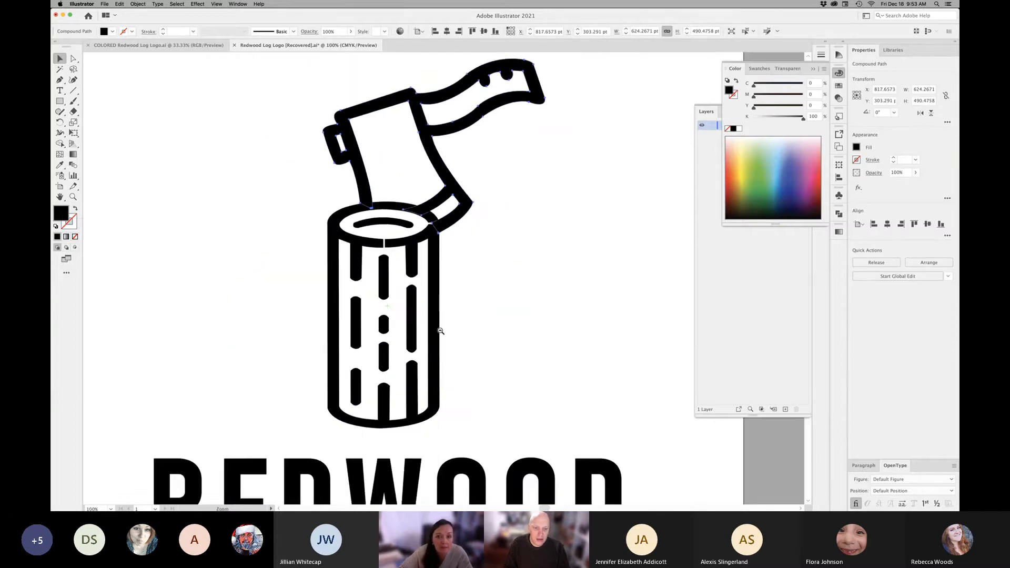
{"action": "left_click_drag", "start_coordinate": [442, 350], "coordinate": [472, 249]}
{"action": "scroll", "coordinate": [510, 191], "scroll_direction": "up", "scroll_amount": 3}
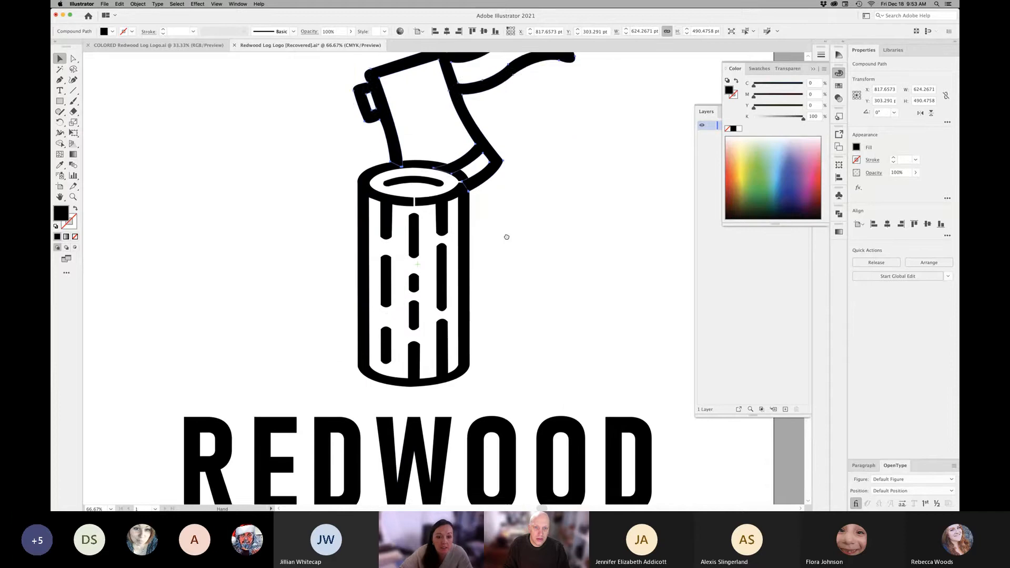
{"action": "left_click", "coordinate": [452, 192], "text": "shift"}
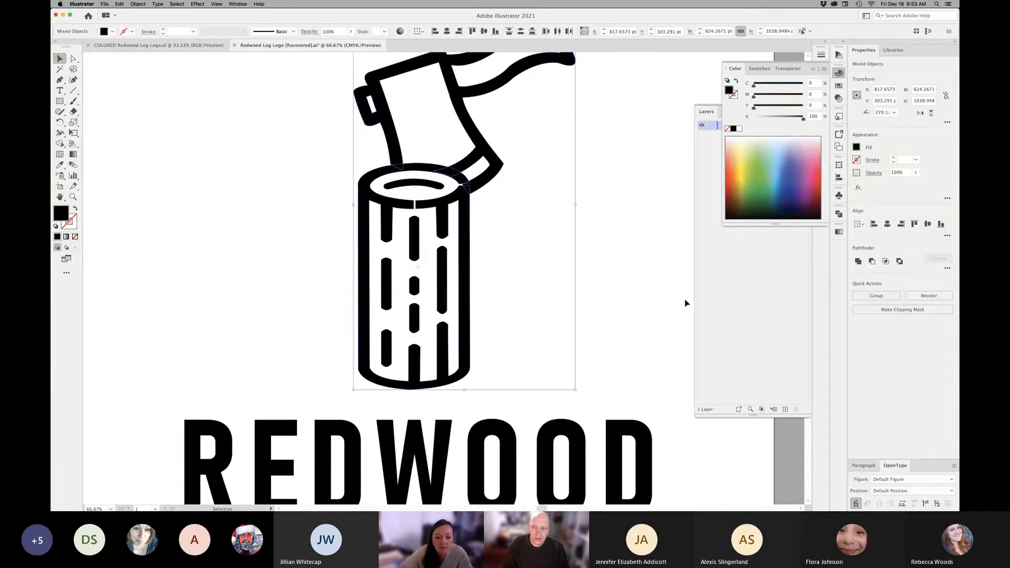
{"action": "left_click", "coordinate": [858, 261]}
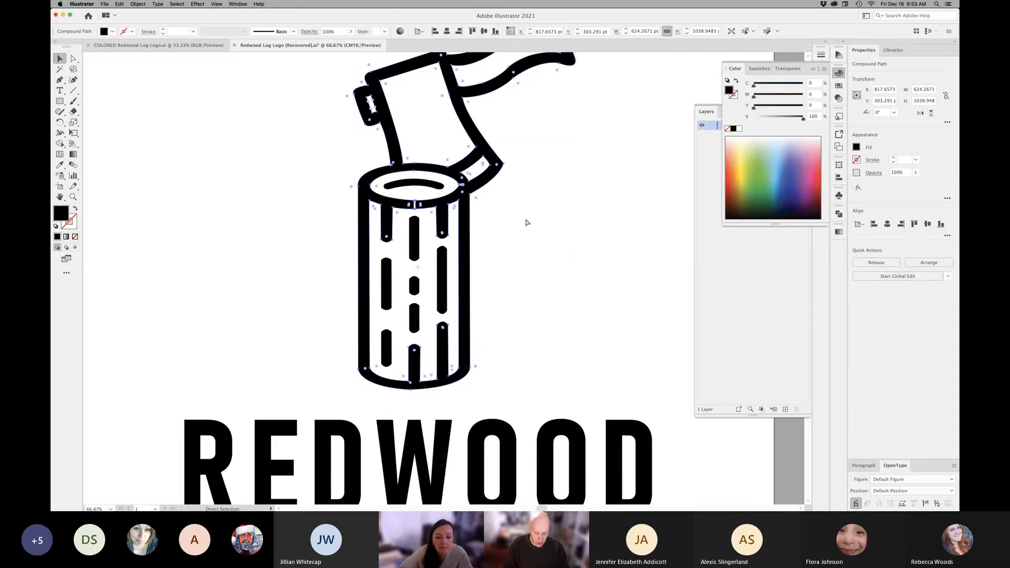
Examine the united axe-and-log paths in outline view, return to preview and deselect
{"action": "key", "text": "super+y"}
{"action": "left_click_drag", "start_coordinate": [508, 213], "coordinate": [500, 262]}
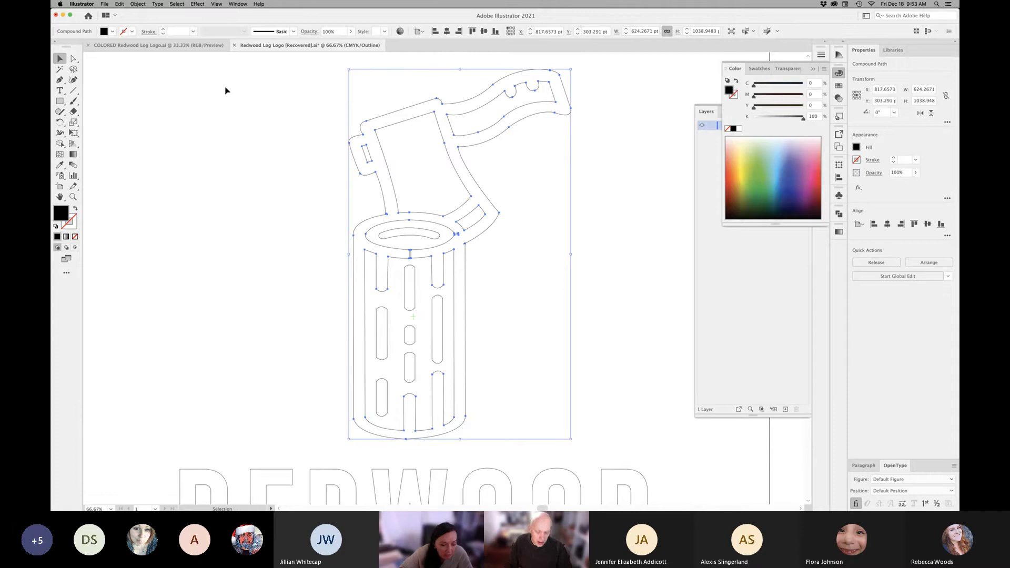
{"action": "key", "text": "a"}
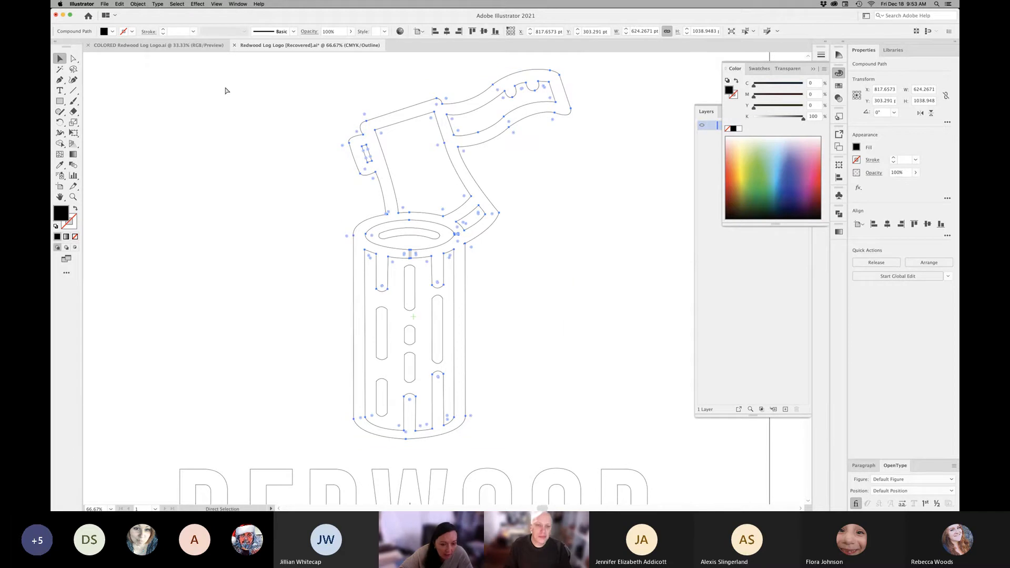
{"action": "key", "text": "super+y"}
{"action": "key", "text": "v"}
{"action": "left_click", "coordinate": [508, 230]}
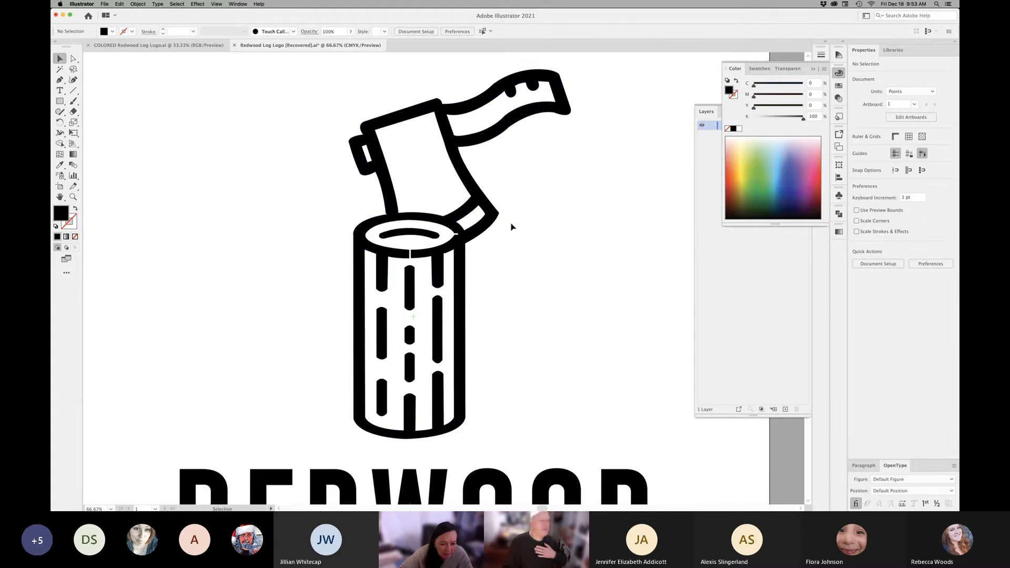
Select the whole artwork, including the REDWOOD lettering, to check its fill and stroke, and deselect it
{"action": "key", "text": "super+a"}
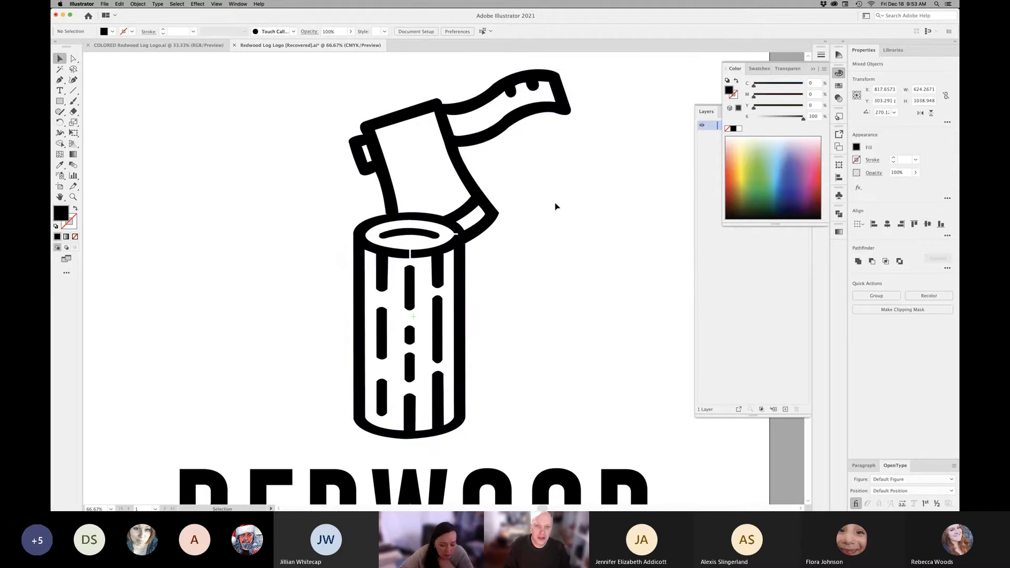
{"action": "left_click_drag", "start_coordinate": [521, 273], "coordinate": [500, 275]}
{"action": "key", "text": "super+minus"}
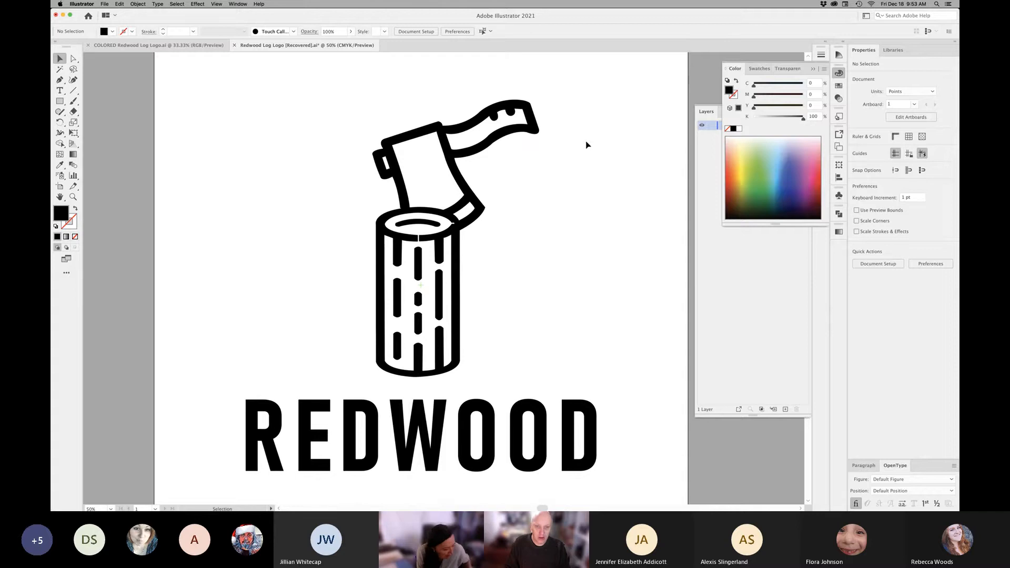
{"action": "left_click_drag", "start_coordinate": [600, 138], "coordinate": [240, 450]}
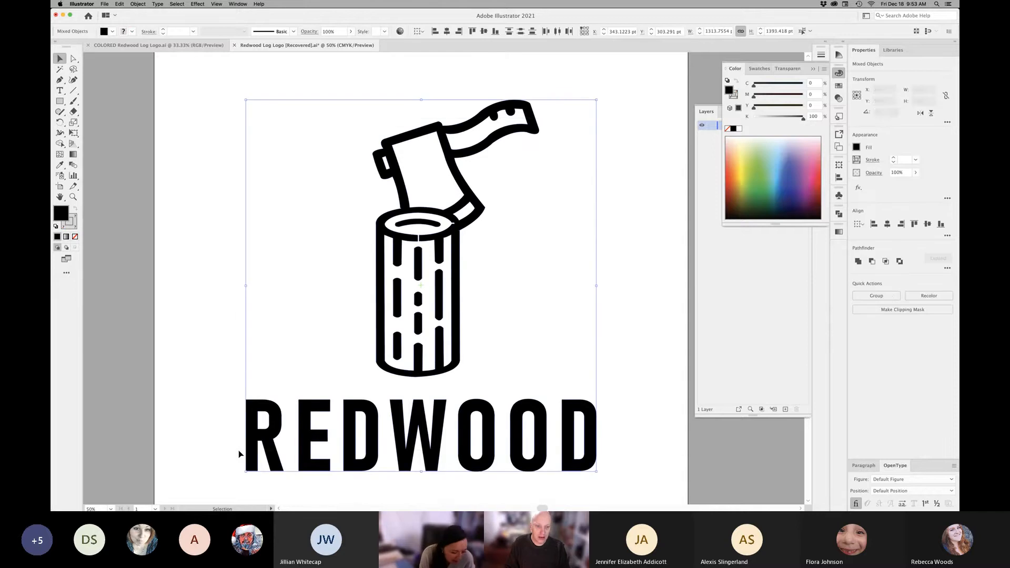
{"action": "left_click", "coordinate": [298, 248]}
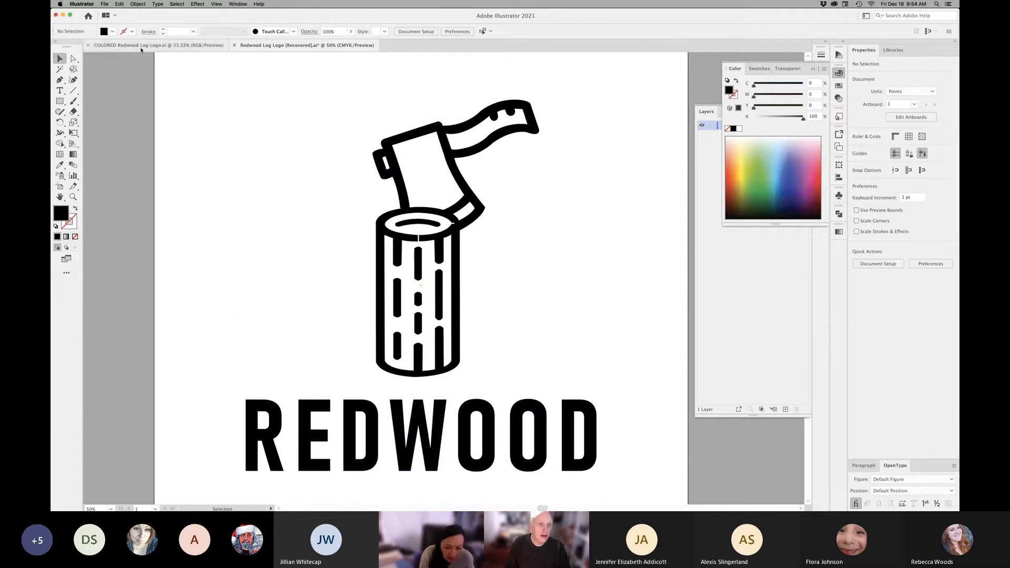
Switch to the COLORED Redwood Log Logo.ai document and examine the axe blade's color fills for gaps along the black outline
{"action": "left_click", "coordinate": [158, 45]}
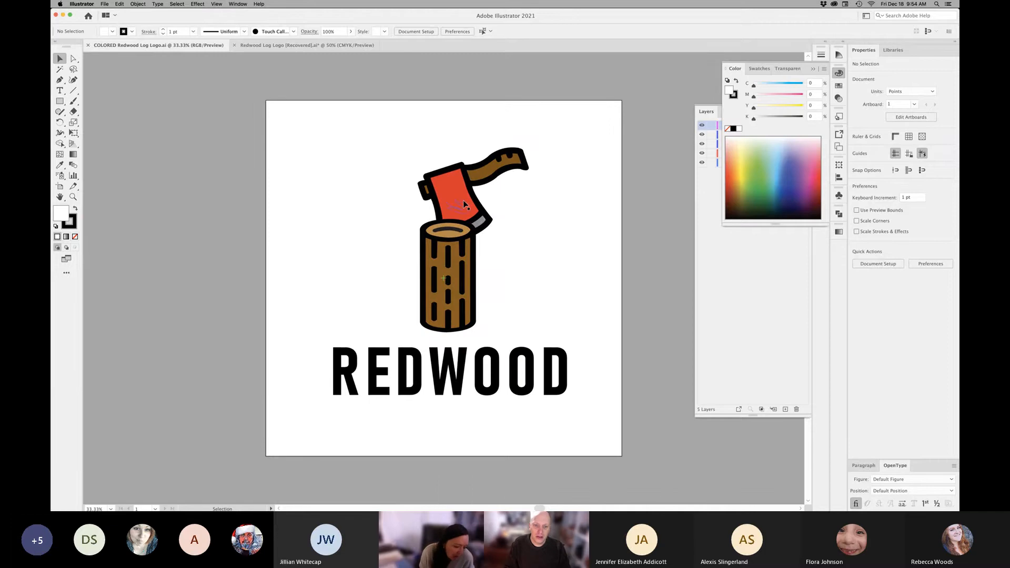
{"action": "left_click_drag", "start_coordinate": [483, 213], "coordinate": [575, 233]}
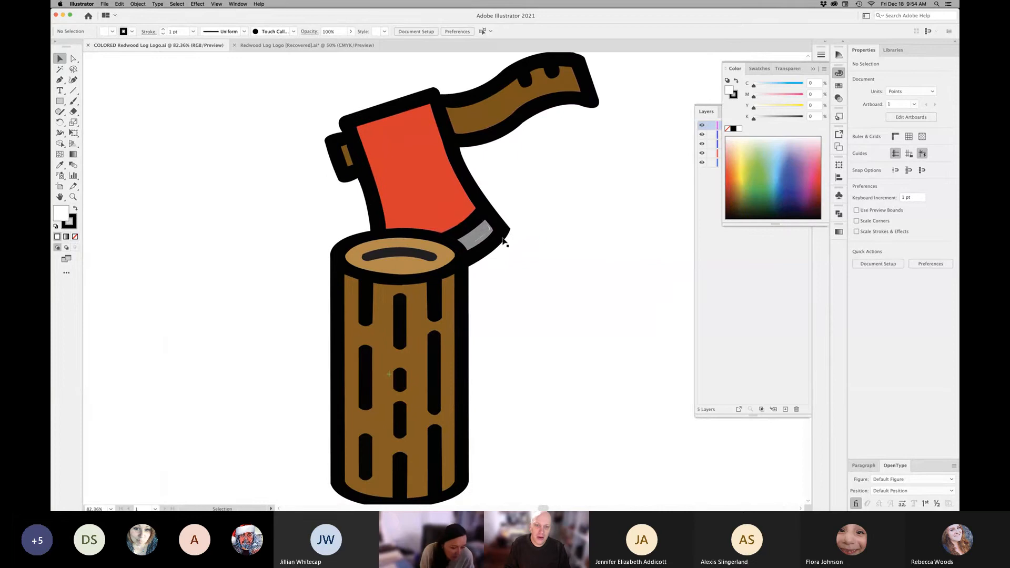
{"action": "left_click_drag", "start_coordinate": [504, 243], "coordinate": [614, 268]}
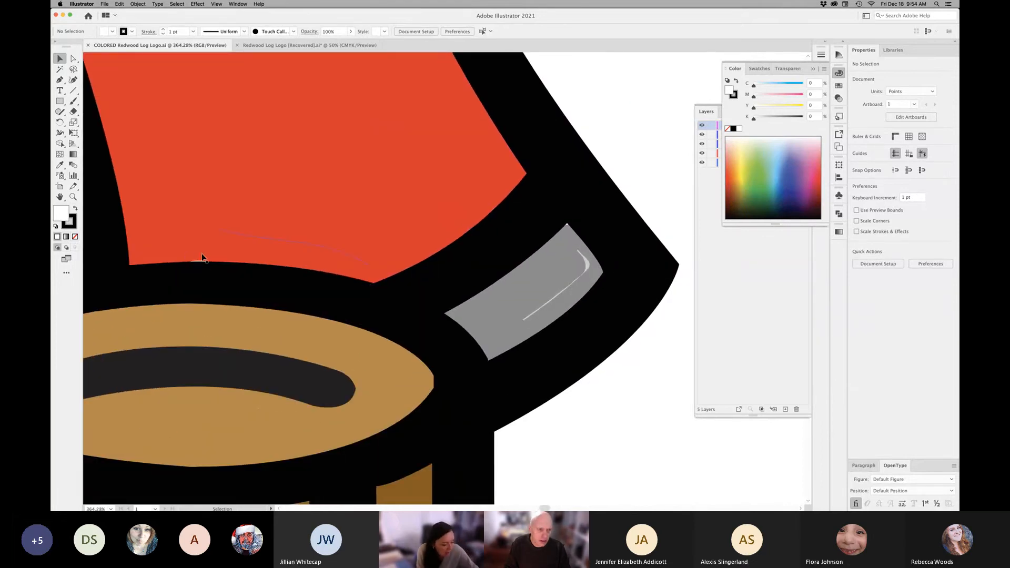
{"action": "left_click_drag", "start_coordinate": [202, 258], "coordinate": [238, 274]}
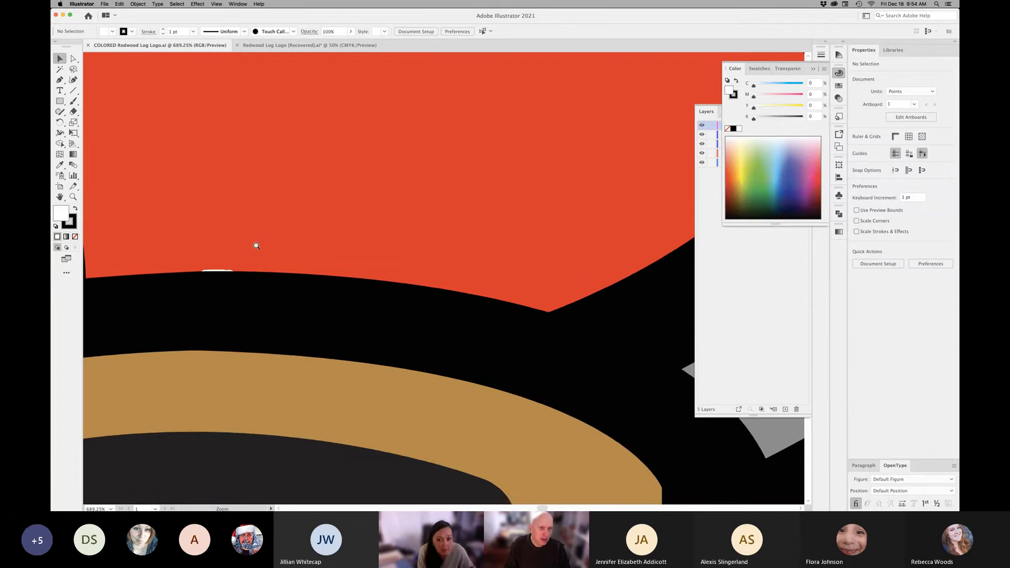
{"action": "left_click_drag", "start_coordinate": [378, 262], "coordinate": [258, 243]}
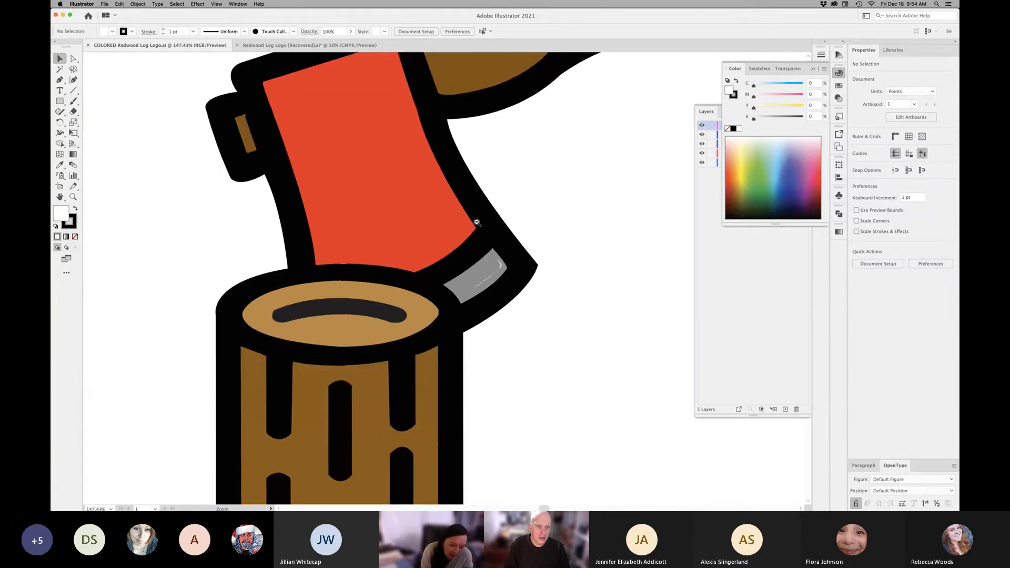
Examine the colored logo's paths in outline view, including a brush stroke inside the axe blade, and deselect it
{"action": "left_click_drag", "start_coordinate": [477, 223], "coordinate": [445, 284]}
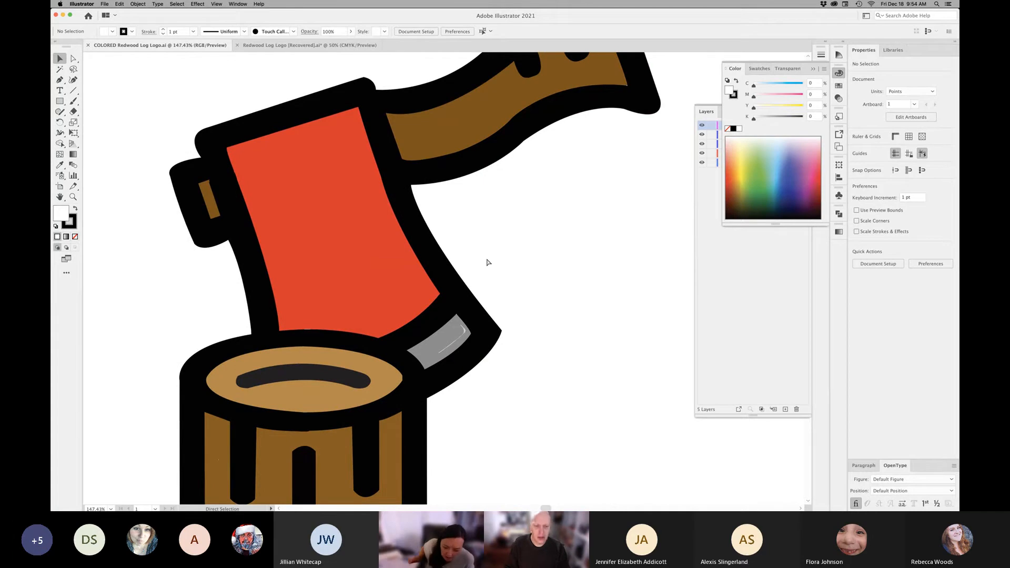
{"action": "key", "text": "super+y"}
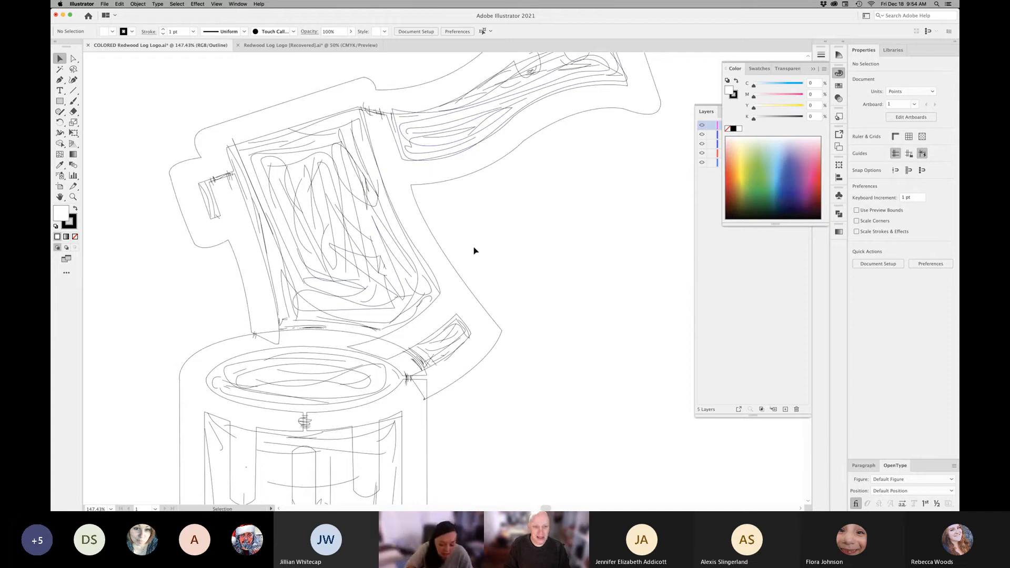
{"action": "left_click", "coordinate": [405, 314], "text": "alt+super"}
{"action": "left_click", "coordinate": [405, 315], "text": "super"}
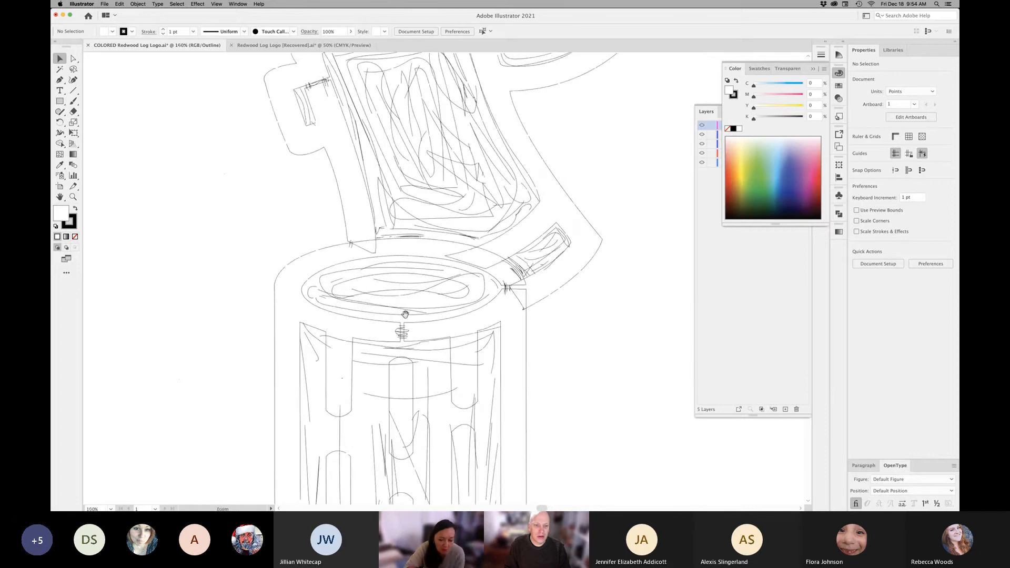
{"action": "key", "text": "super+0"}
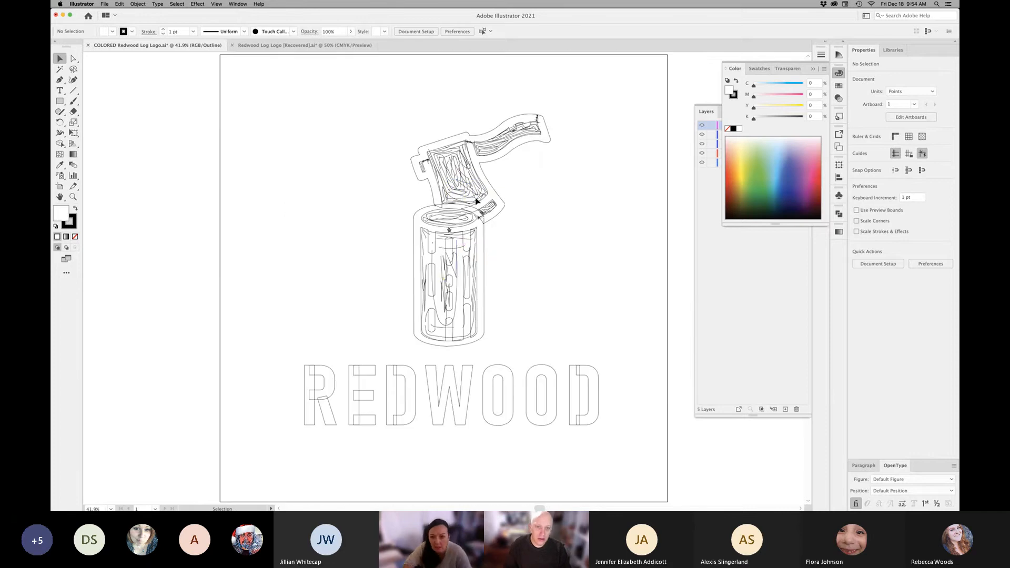
{"action": "left_click", "coordinate": [466, 190]}
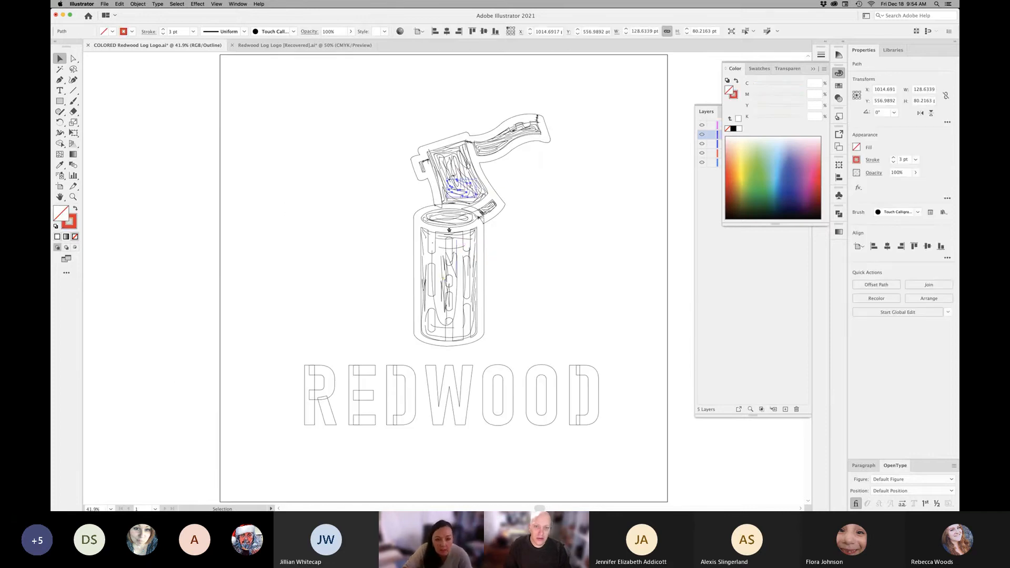
{"action": "left_click", "coordinate": [374, 178]}
Move the log outline and two brown brush strokes aside to expose the coloring underneath, check the axe handle stroke, and return to preview
{"action": "left_click", "coordinate": [446, 274]}
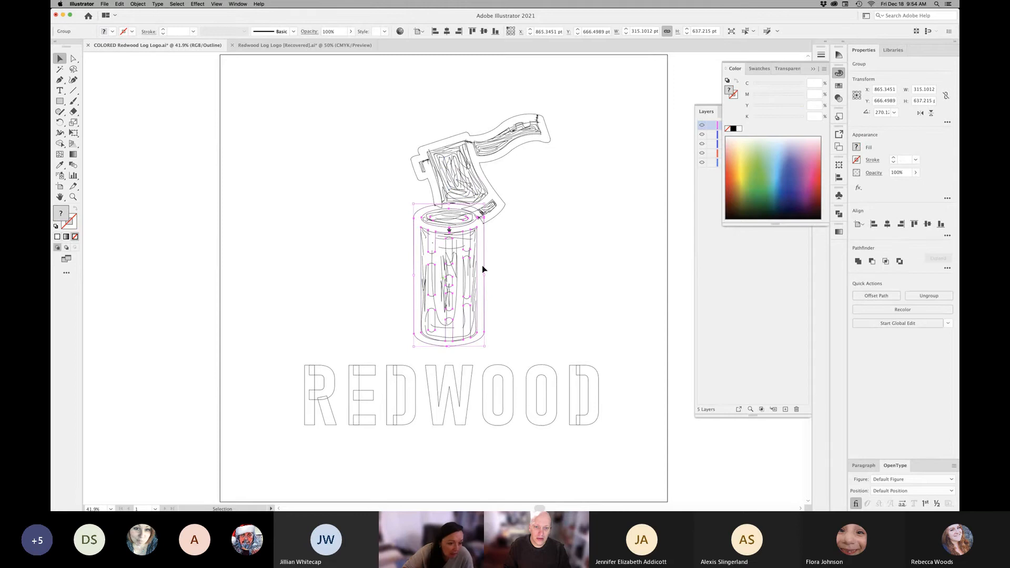
{"action": "left_click_drag", "start_coordinate": [420, 260], "coordinate": [314, 251]}
{"action": "left_click_drag", "start_coordinate": [459, 264], "coordinate": [550, 266]}
{"action": "left_click", "coordinate": [459, 286]}
{"action": "left_click_drag", "start_coordinate": [475, 308], "coordinate": [489, 318]}
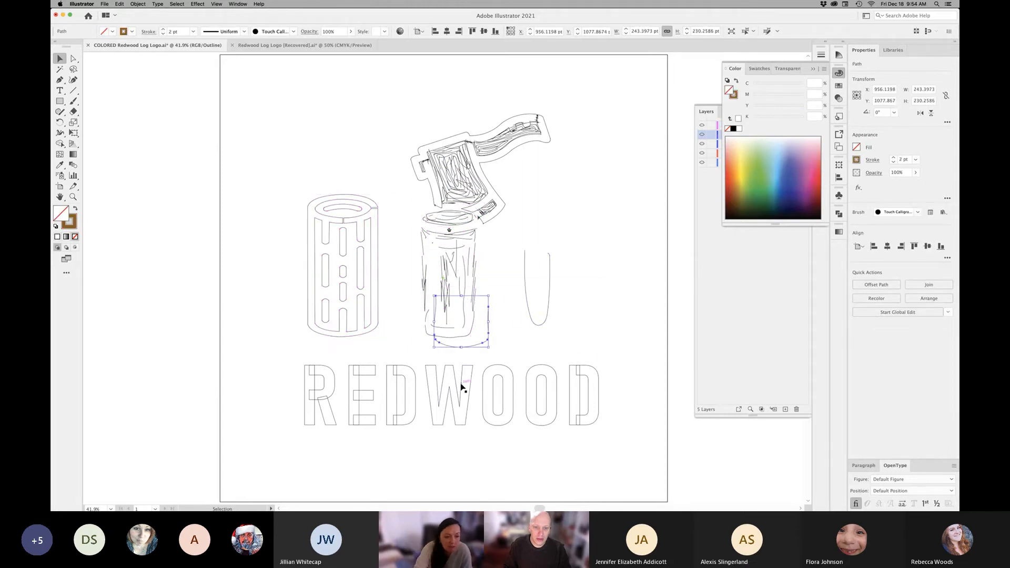
{"action": "left_click", "coordinate": [477, 406]}
{"action": "left_click", "coordinate": [514, 158]}
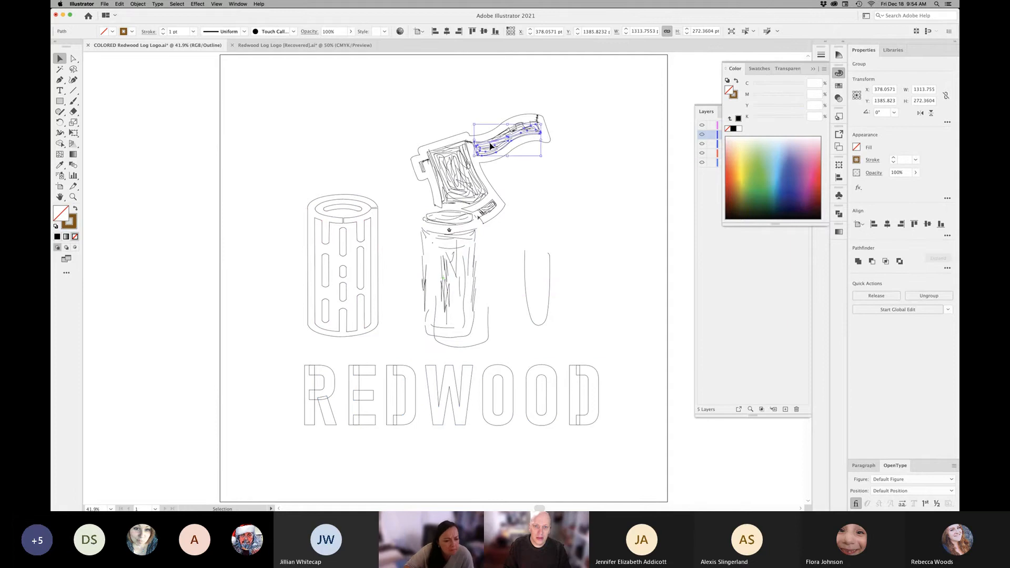
{"action": "left_click", "coordinate": [536, 192]}
{"action": "key", "text": "super+y"}
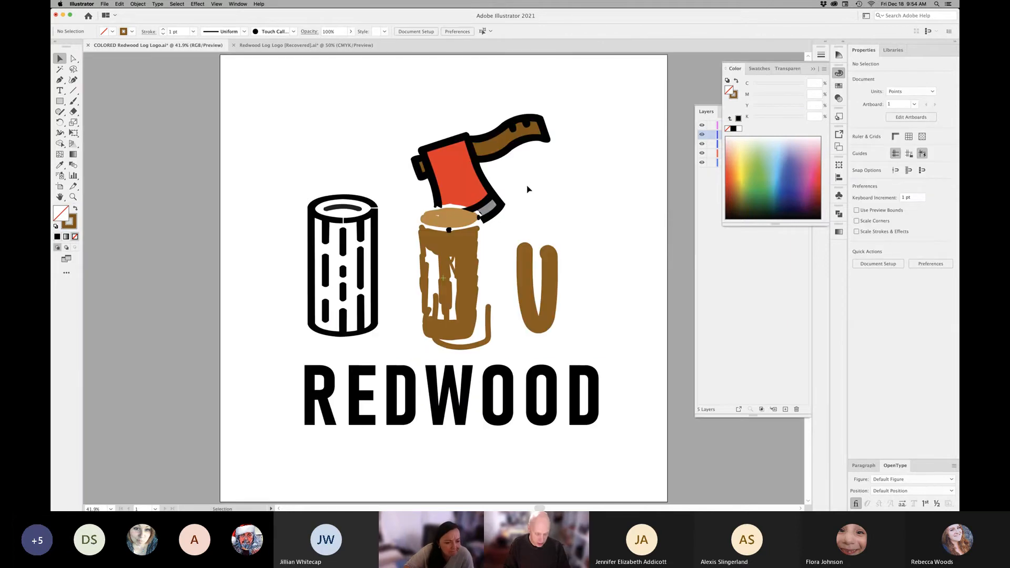
Undo the moves of the log outline and the brown brush strokes, and clear the selection
{"action": "key", "text": "super+z"}
{"action": "key", "text": "super+z"}
{"action": "key", "text": "super+z"}
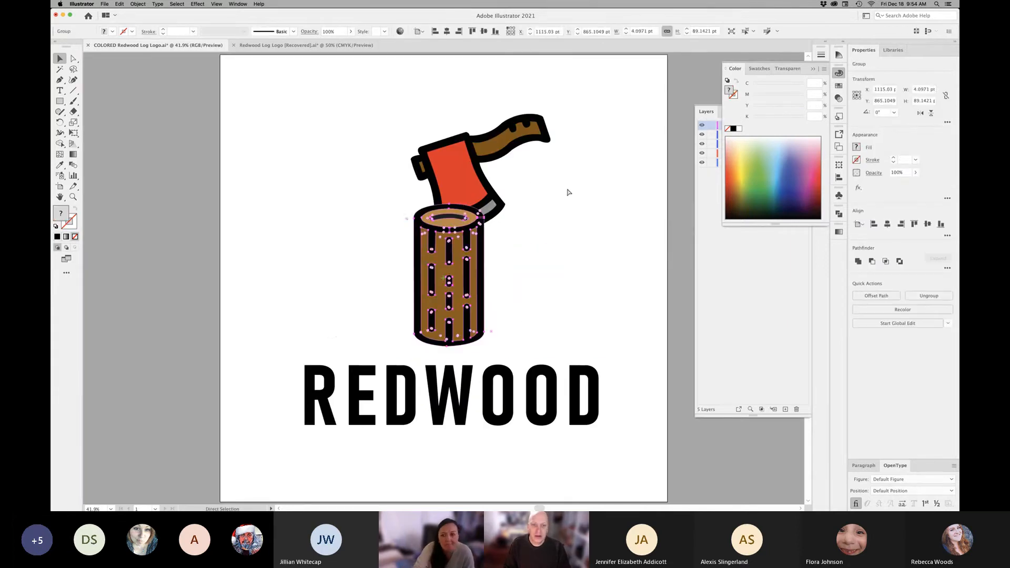
{"action": "left_click", "coordinate": [567, 194]}
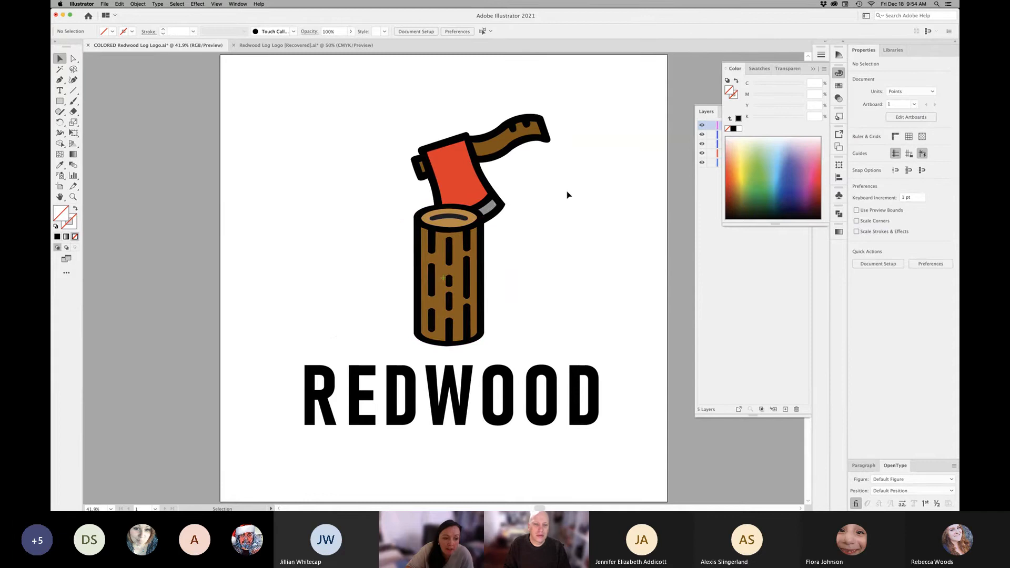
Switch to the Redwood Log Logo [Recovered].ai document and duplicate Artboard 1 together with its artwork
{"action": "left_click", "coordinate": [269, 46]}
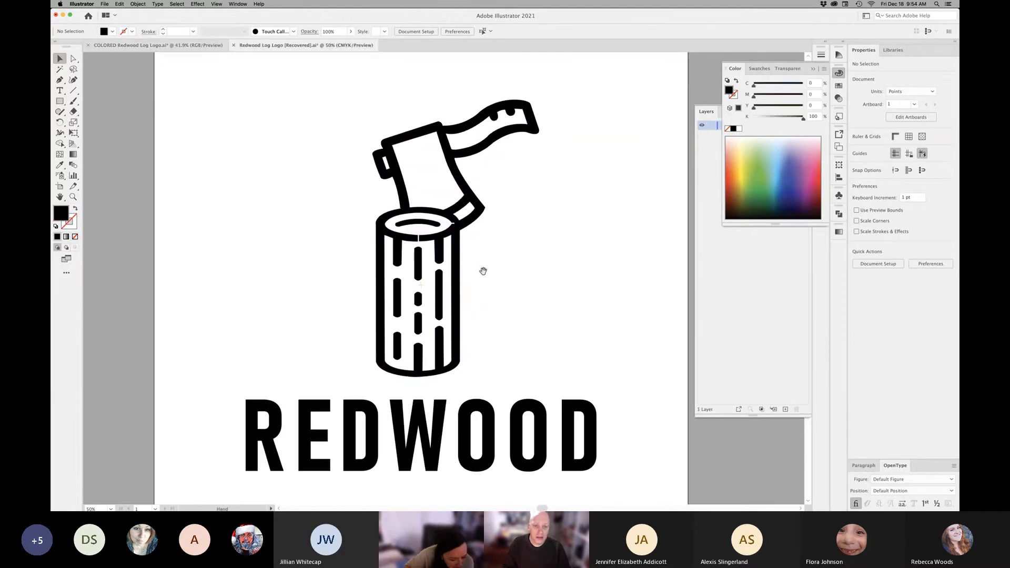
{"action": "key", "text": "super+minus"}
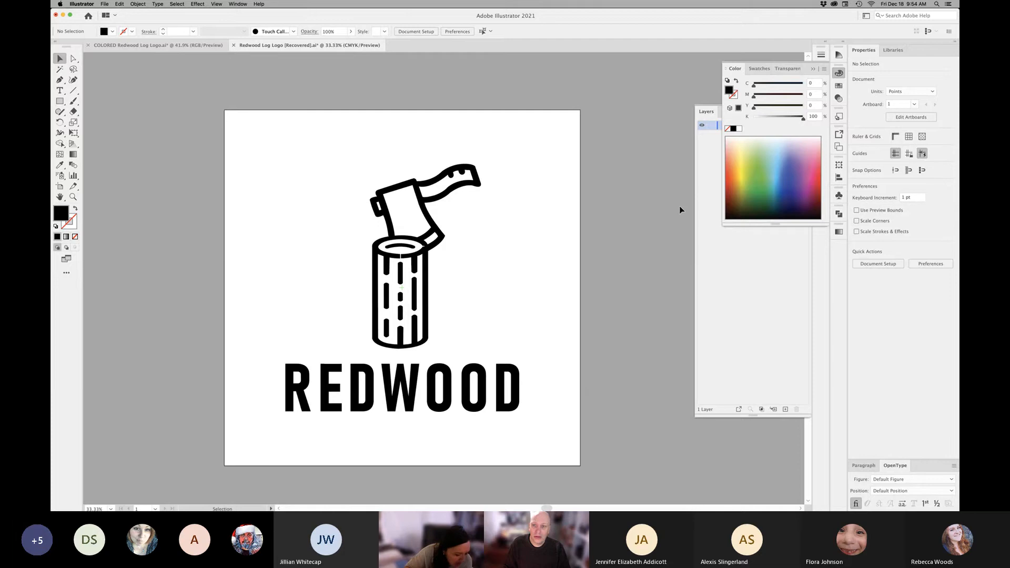
{"action": "left_click", "coordinate": [813, 69]}
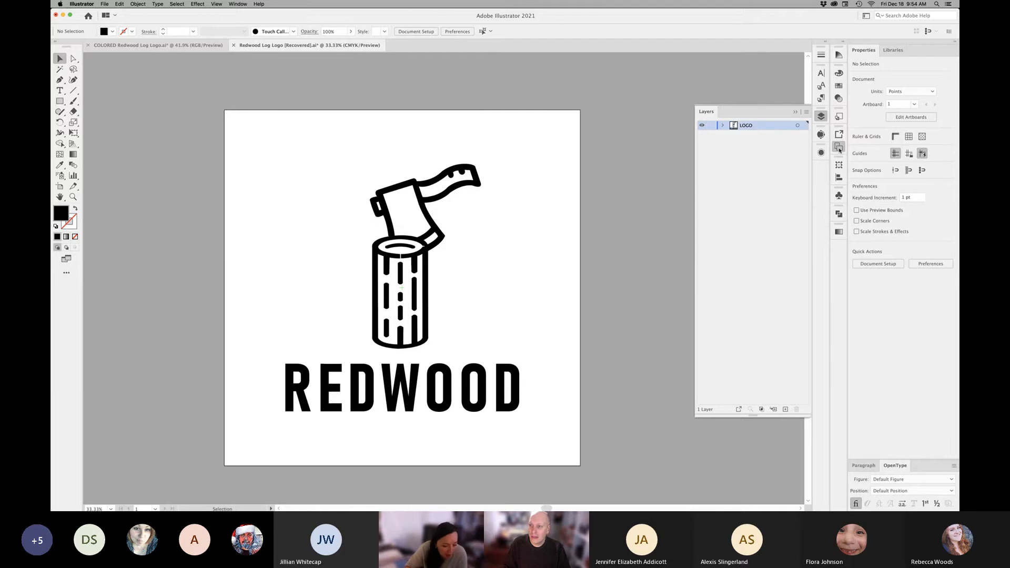
{"action": "left_click", "coordinate": [839, 149]}
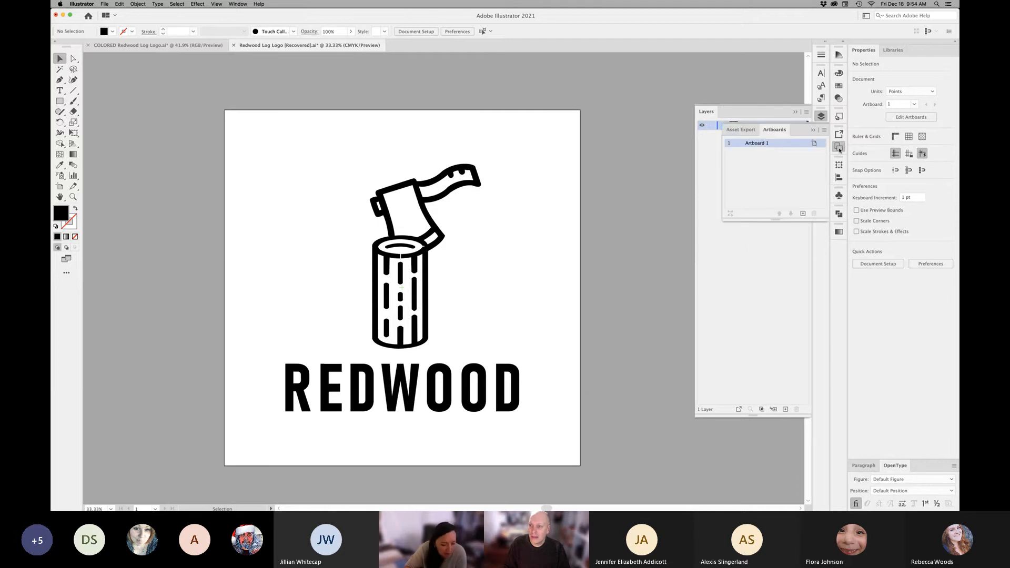
{"action": "double_click", "coordinate": [752, 144]}
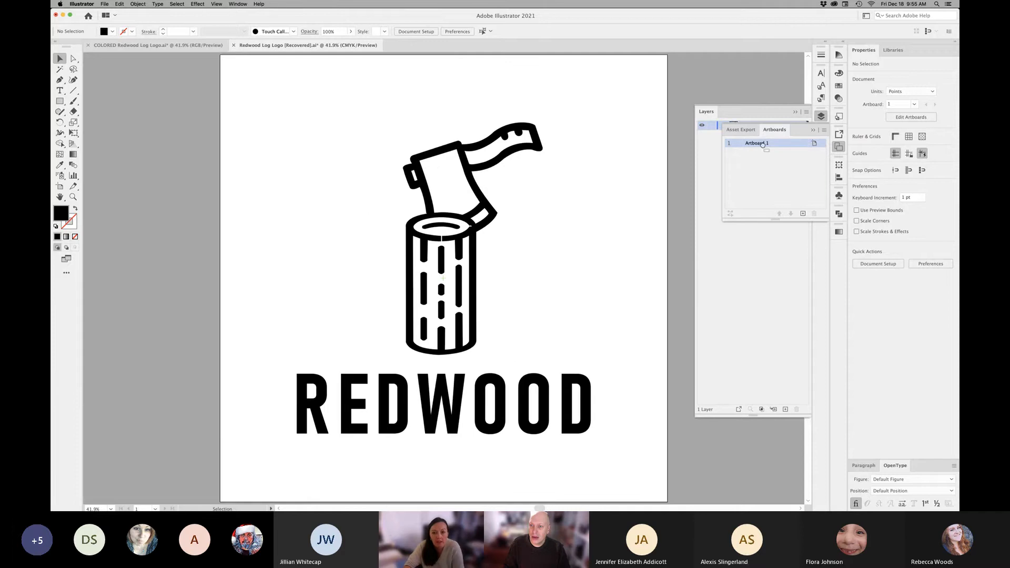
{"action": "left_click_drag", "start_coordinate": [803, 214], "coordinate": [803, 215]}
{"action": "left_click", "coordinate": [596, 257], "text": "alt"}
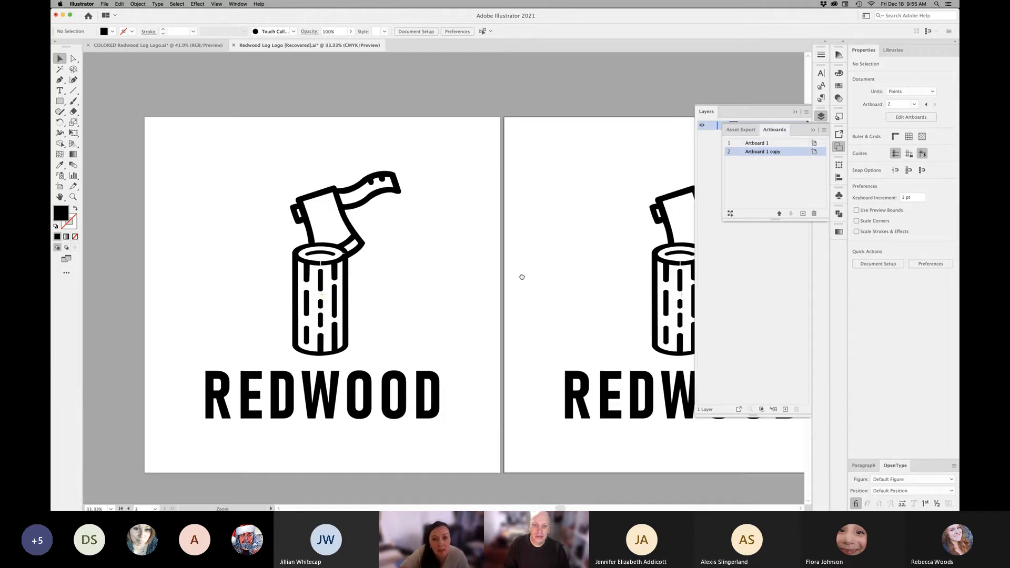
Select the axe-and-log shape on the duplicated artboard and compare it with the COLORED Redwood Log Logo.ai document
{"action": "left_click_drag", "start_coordinate": [522, 277], "coordinate": [438, 275]}
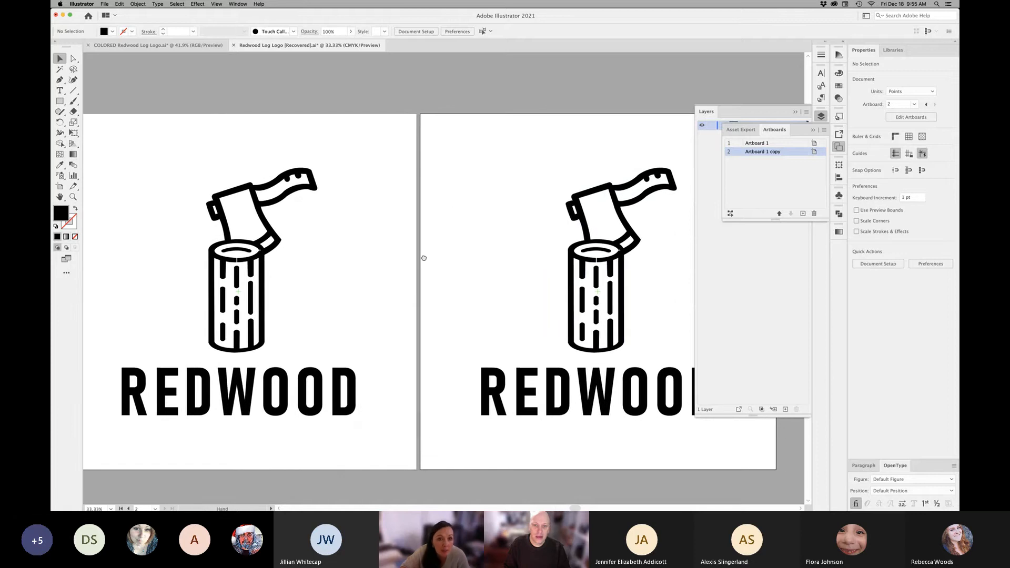
{"action": "left_click_drag", "start_coordinate": [565, 225], "coordinate": [602, 260]}
{"action": "left_click", "coordinate": [513, 234]}
{"action": "key", "text": "super+0"}
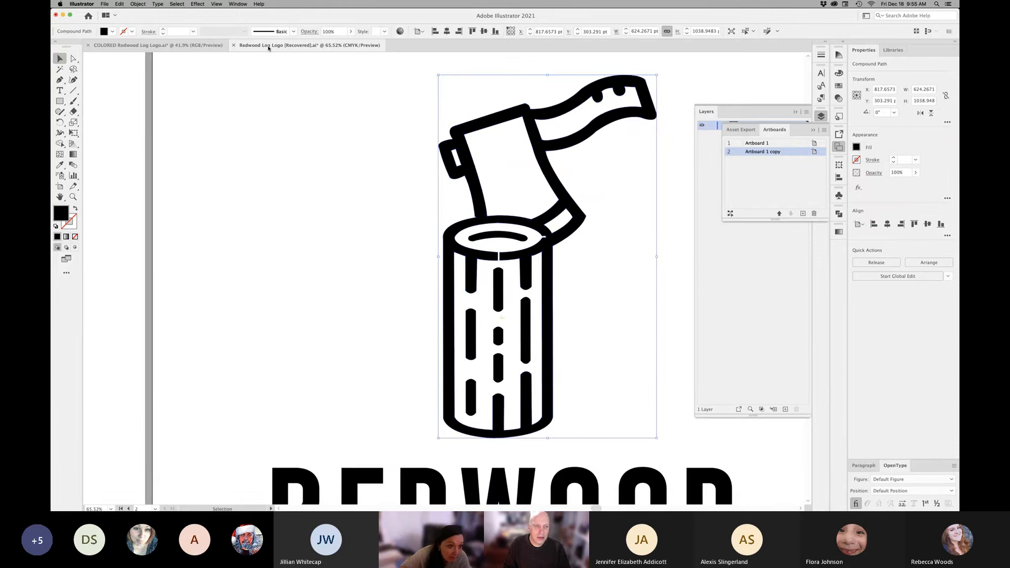
{"action": "left_click", "coordinate": [207, 46]}
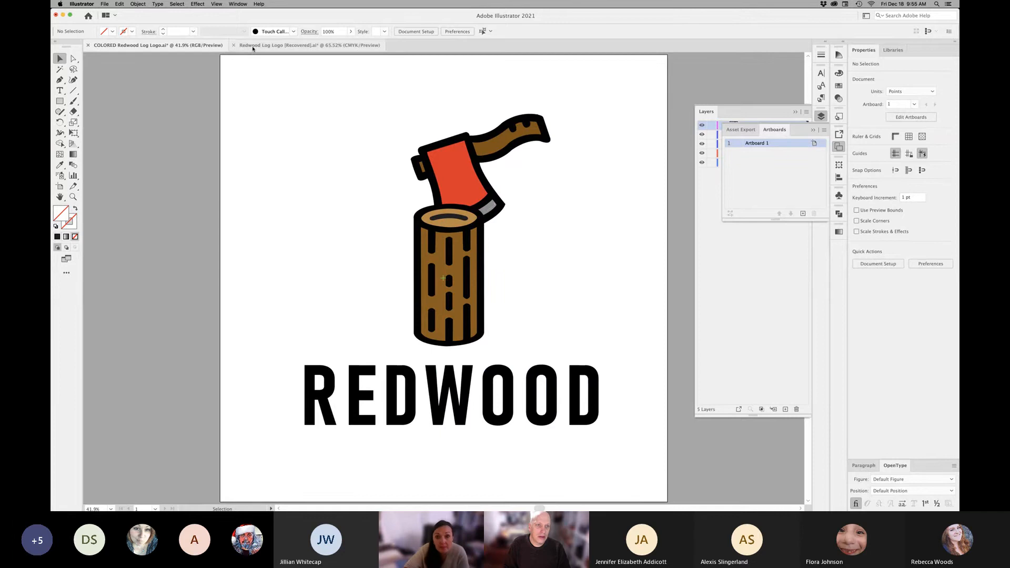
{"action": "left_click", "coordinate": [295, 45]}
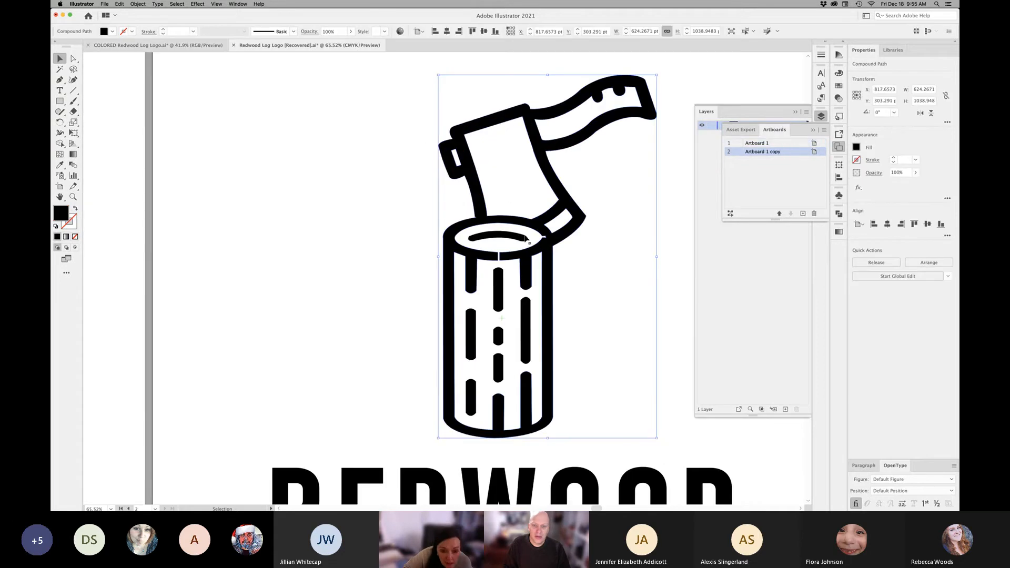
In outline view, directly select and delete the two short vertical edges of the gap in the log's front rim
{"action": "left_click", "coordinate": [500, 241]}
{"action": "left_click_drag", "start_coordinate": [509, 256], "coordinate": [368, 256]}
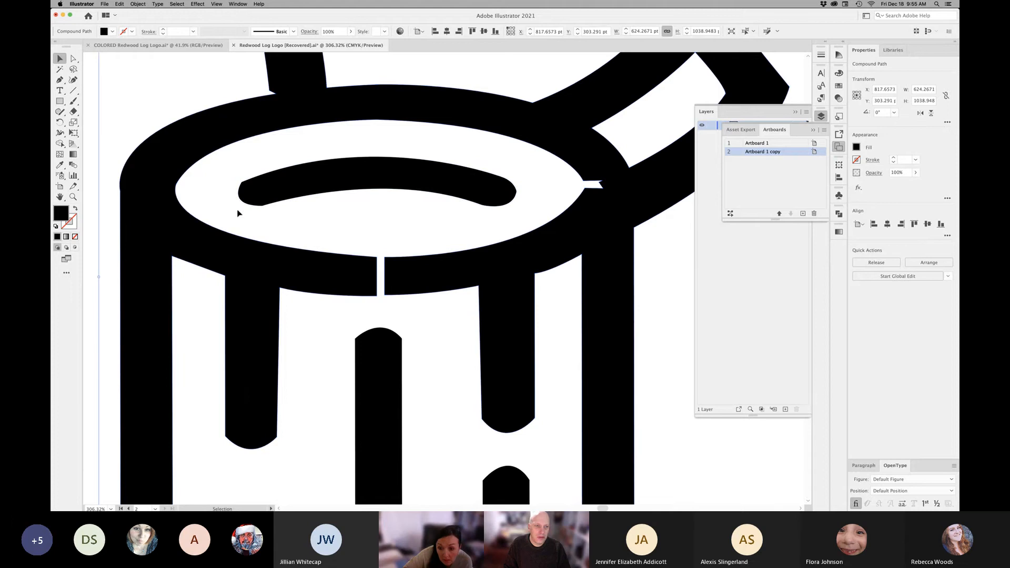
{"action": "left_click", "coordinate": [73, 59]}
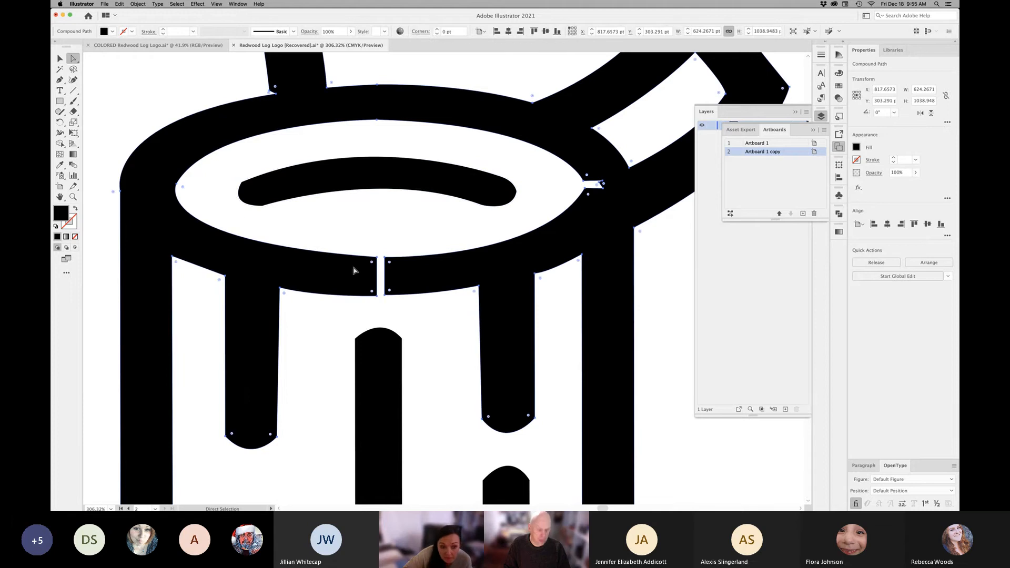
{"action": "key", "text": "super+y"}
{"action": "left_click_drag", "start_coordinate": [400, 283], "coordinate": [400, 283]}
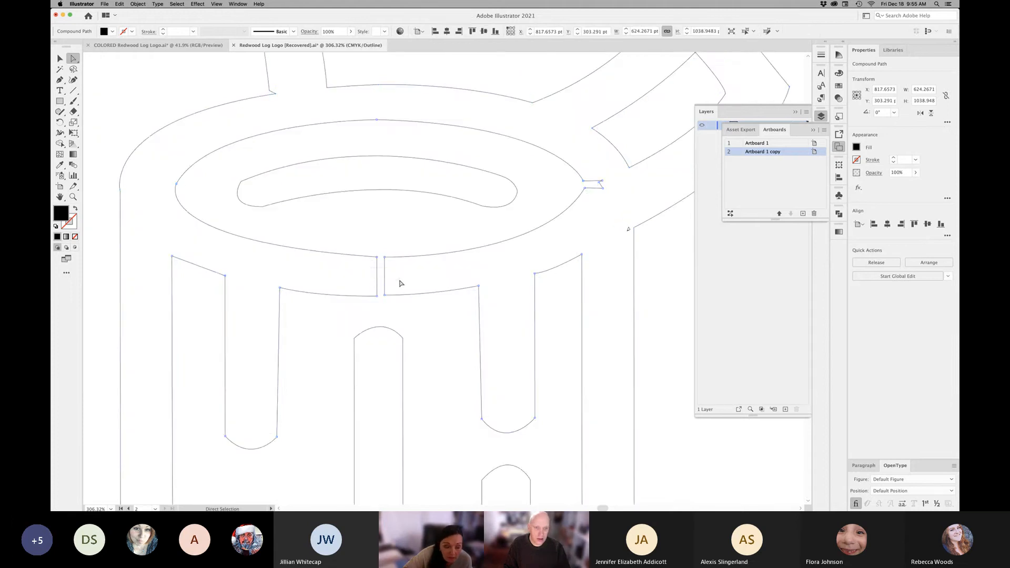
Join the rim's open ends with the Pen tool, remove the extra points from its lower curve, and reshape that curve with its handle
{"action": "key", "text": "p"}
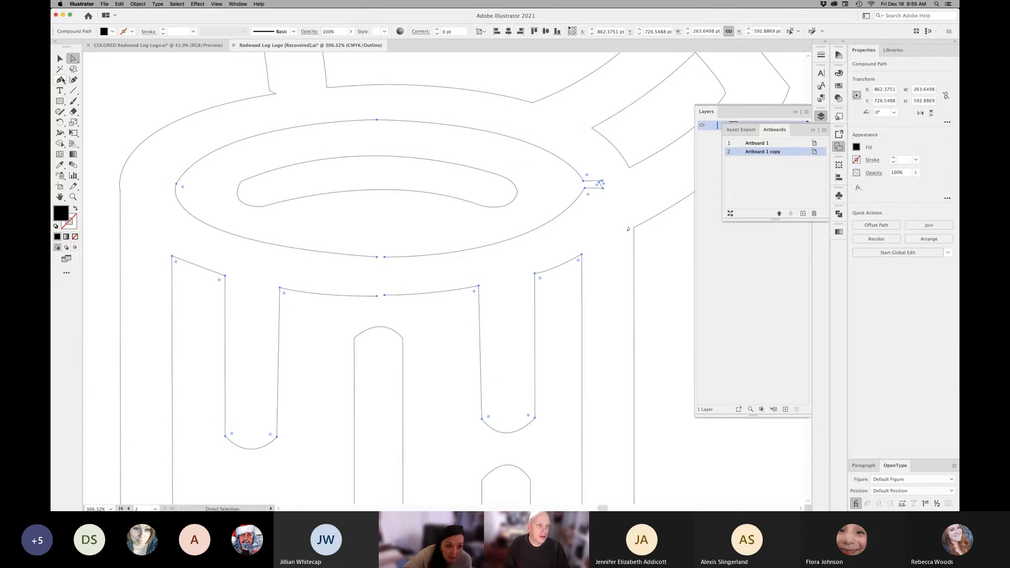
{"action": "left_click", "coordinate": [377, 258]}
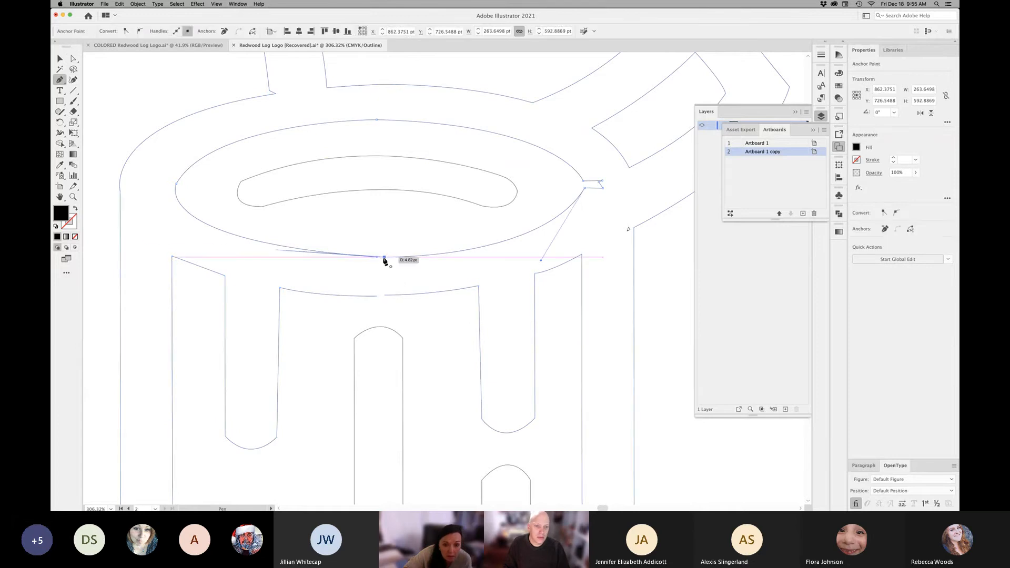
{"action": "left_click", "coordinate": [376, 296]}
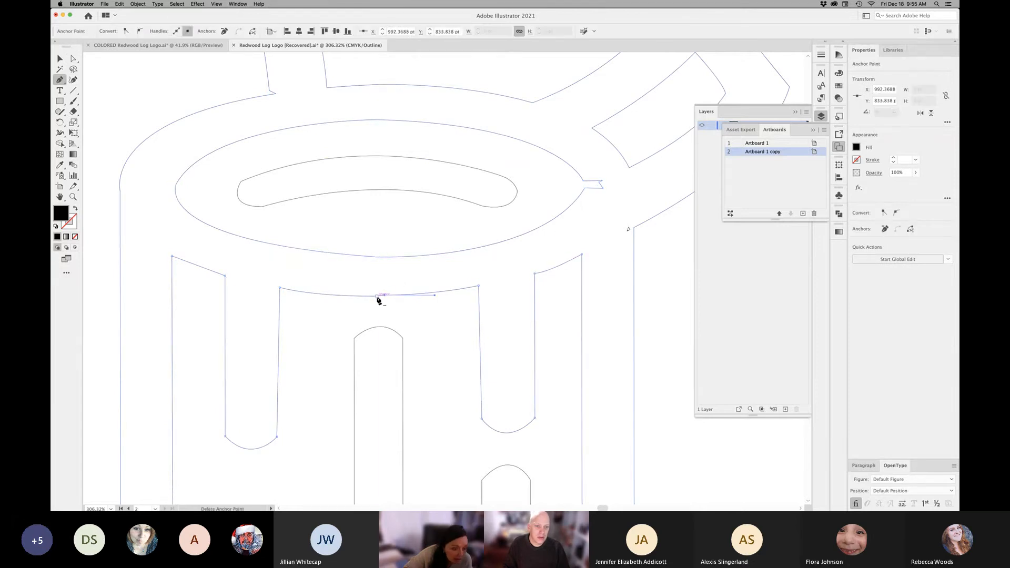
{"action": "key", "text": "super"}
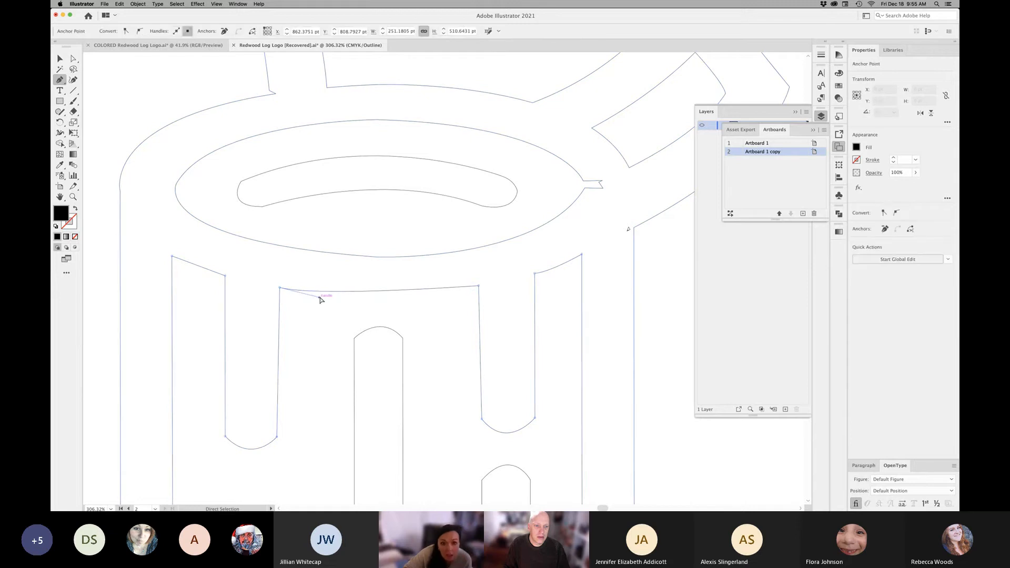
{"action": "left_click_drag", "start_coordinate": [319, 297], "coordinate": [346, 311]}
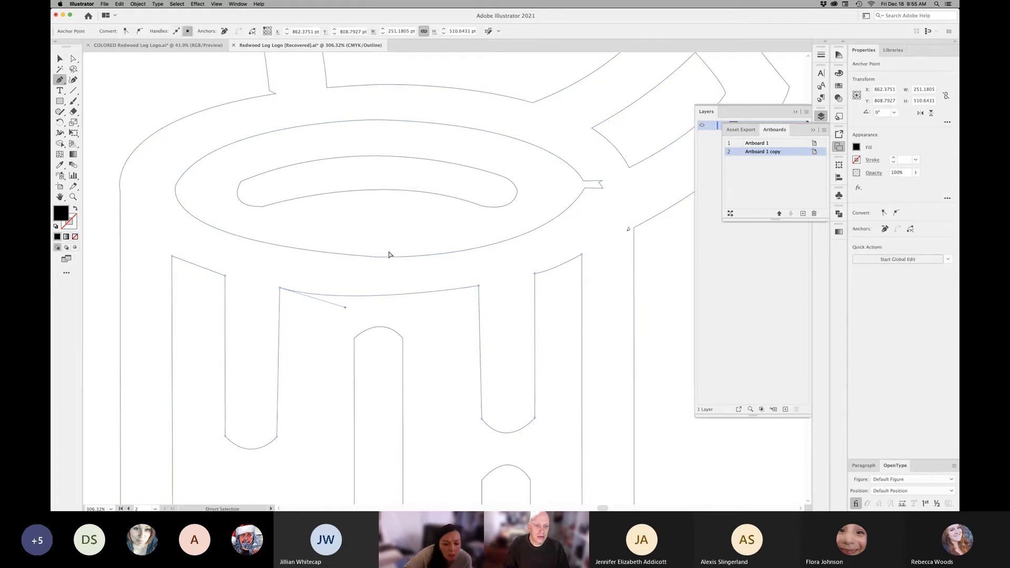
Delete the small notch points where the log's inner ellipse meets the axe blade, deselect, and return to preview
{"action": "left_click", "coordinate": [601, 184], "text": "super"}
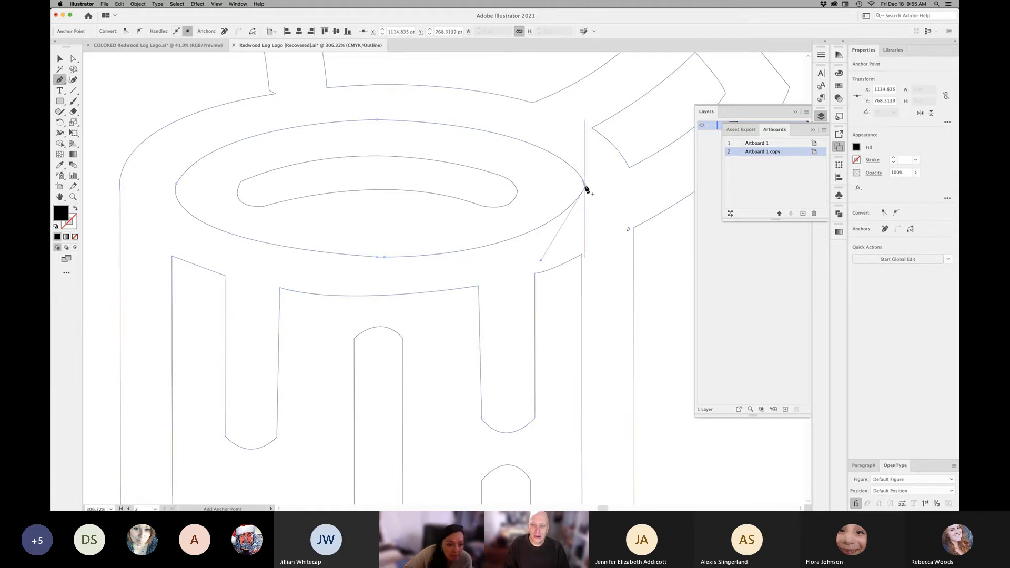
{"action": "left_click", "coordinate": [553, 198], "text": "super"}
{"action": "key", "text": "super+y"}
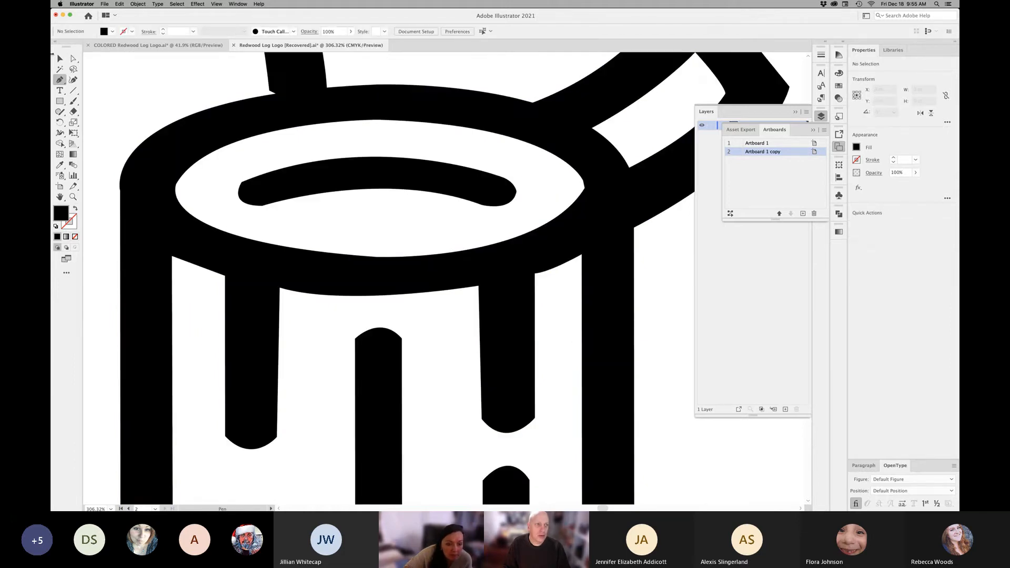
Check the curved mark on the log's top and the repaired axe-and-log compound path by selecting each of them
{"action": "key", "text": "v"}
{"action": "left_click", "coordinate": [366, 159]}
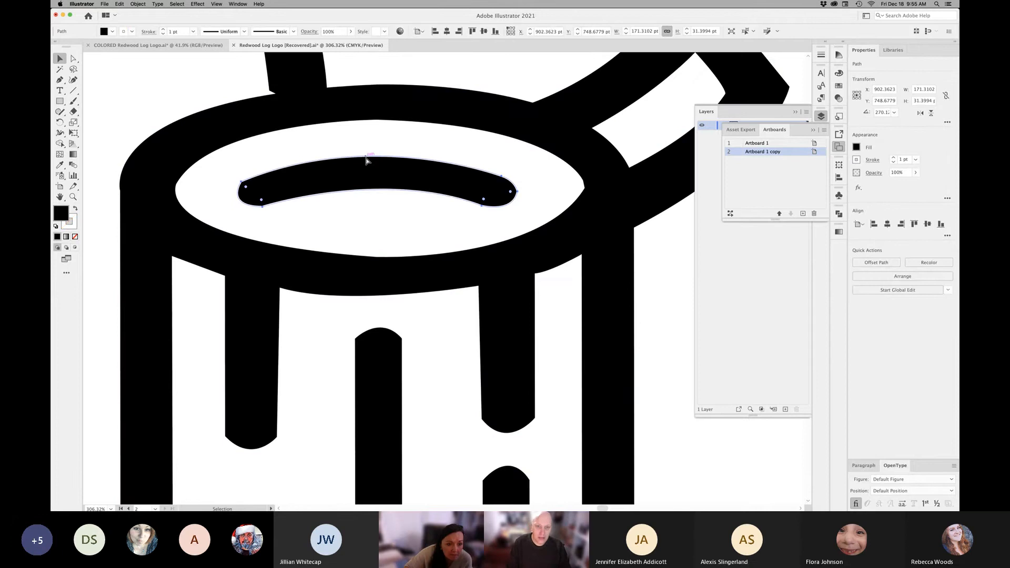
{"action": "key", "text": "super+0"}
{"action": "left_click", "coordinate": [582, 190]}
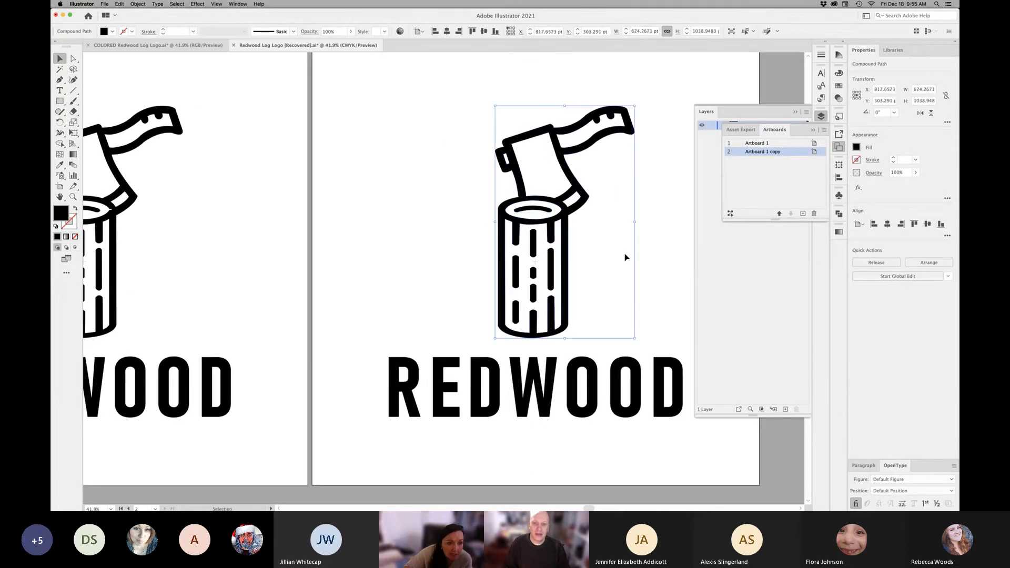
{"action": "left_click", "coordinate": [626, 257]}
{"action": "key", "text": "super+0"}
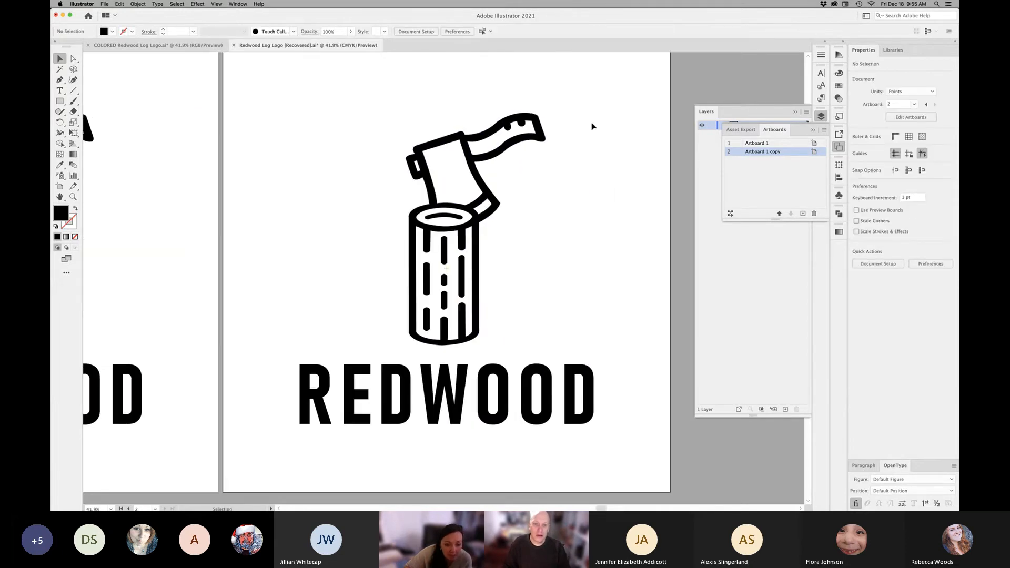
{"action": "left_click", "coordinate": [536, 137]}
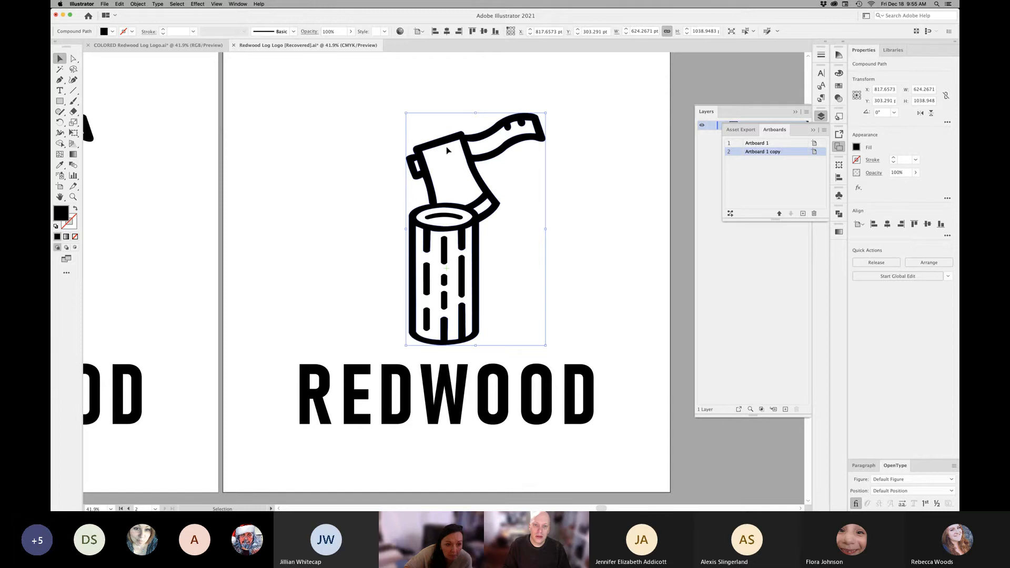
Examine the axe-and-log compound path by directly selecting points on its outer outline and on the blade's inner path
{"action": "left_click", "coordinate": [74, 59]}
{"action": "left_click", "coordinate": [404, 135]}
{"action": "key", "text": "super+space"}
{"action": "left_click_drag", "start_coordinate": [396, 133], "coordinate": [476, 171]}
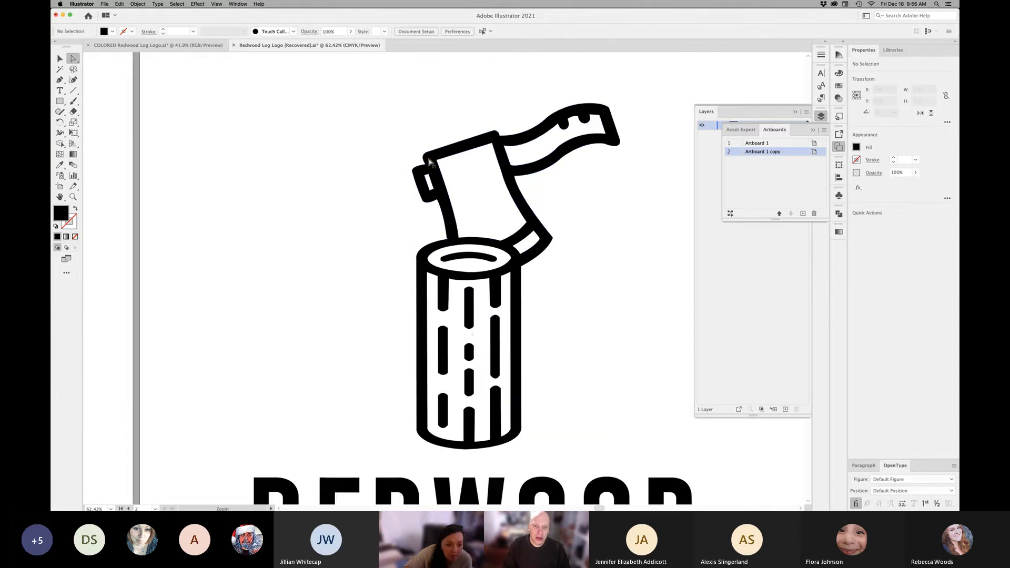
{"action": "left_click", "coordinate": [428, 169]}
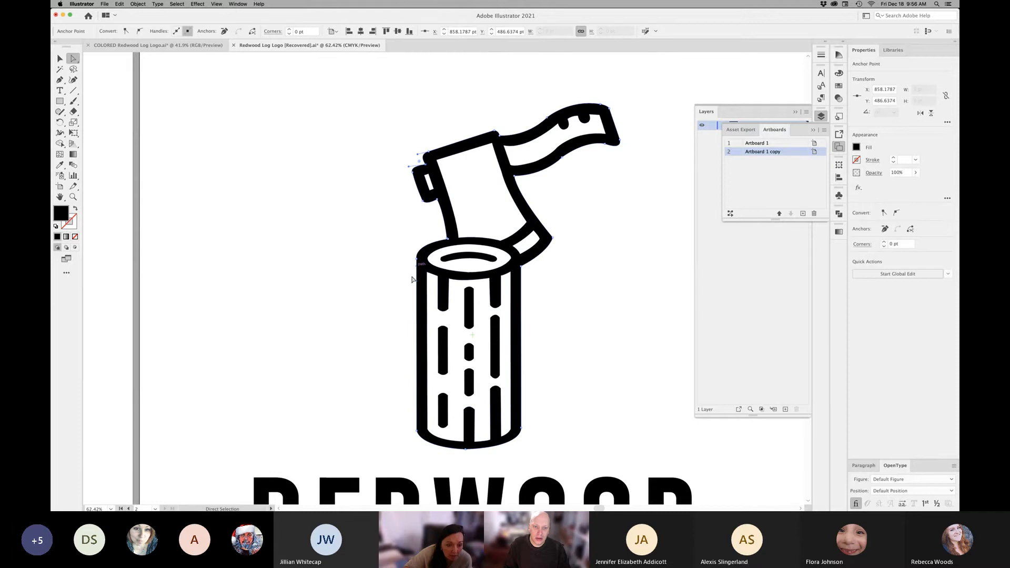
{"action": "left_click_drag", "start_coordinate": [421, 186], "coordinate": [421, 186]}
{"action": "left_click", "coordinate": [456, 187]}
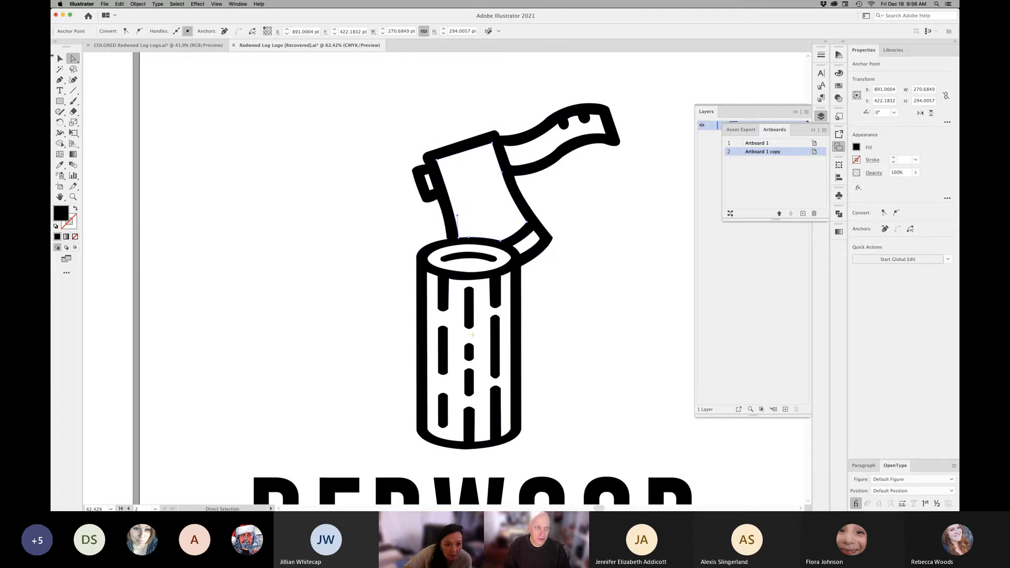
Select the whole axe-and-log compound path and release it into separate paths
{"action": "left_click", "coordinate": [62, 58]}
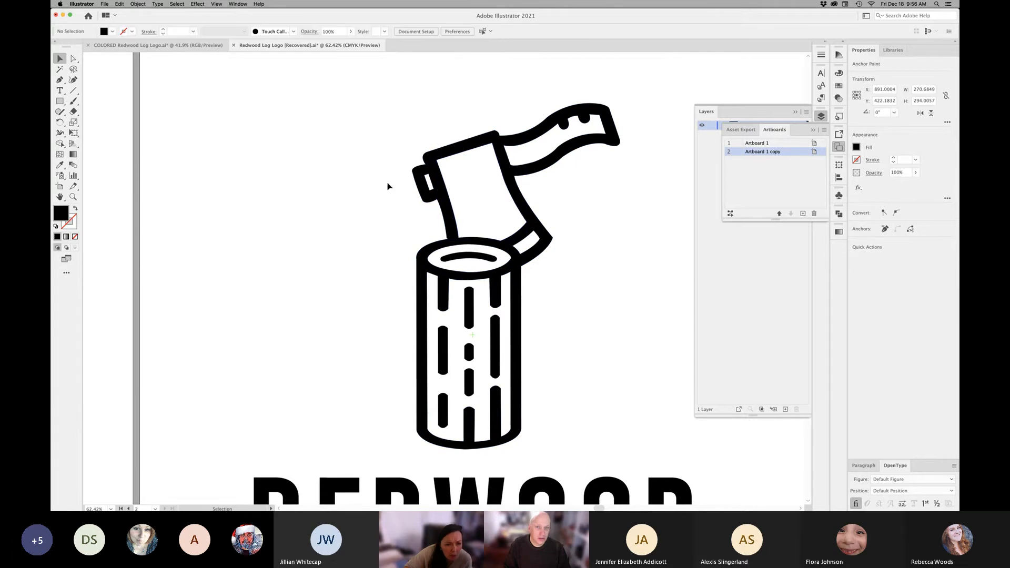
{"action": "left_click", "coordinate": [439, 192]}
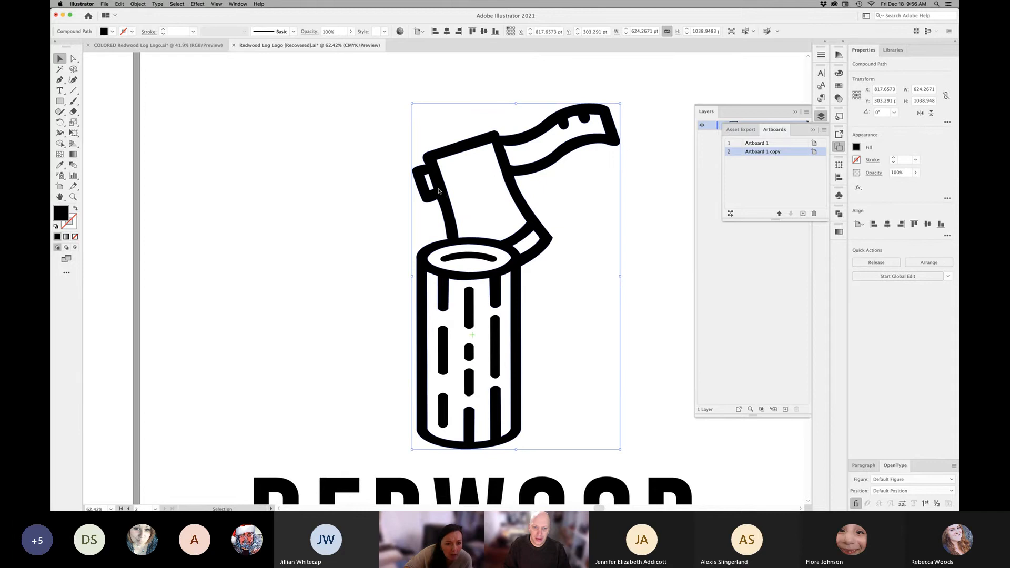
{"action": "right_click", "coordinate": [439, 191]}
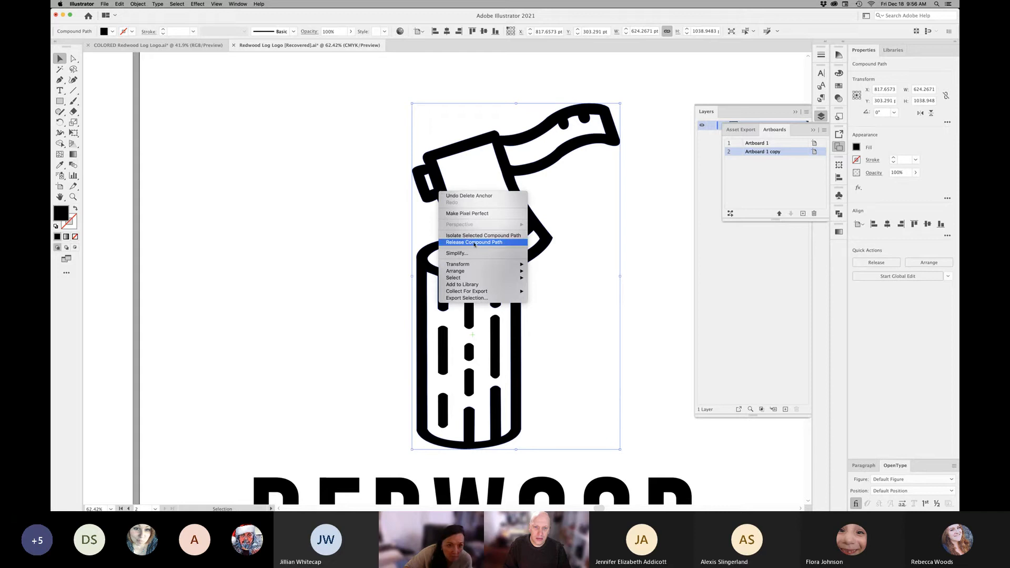
{"action": "left_click", "coordinate": [494, 242]}
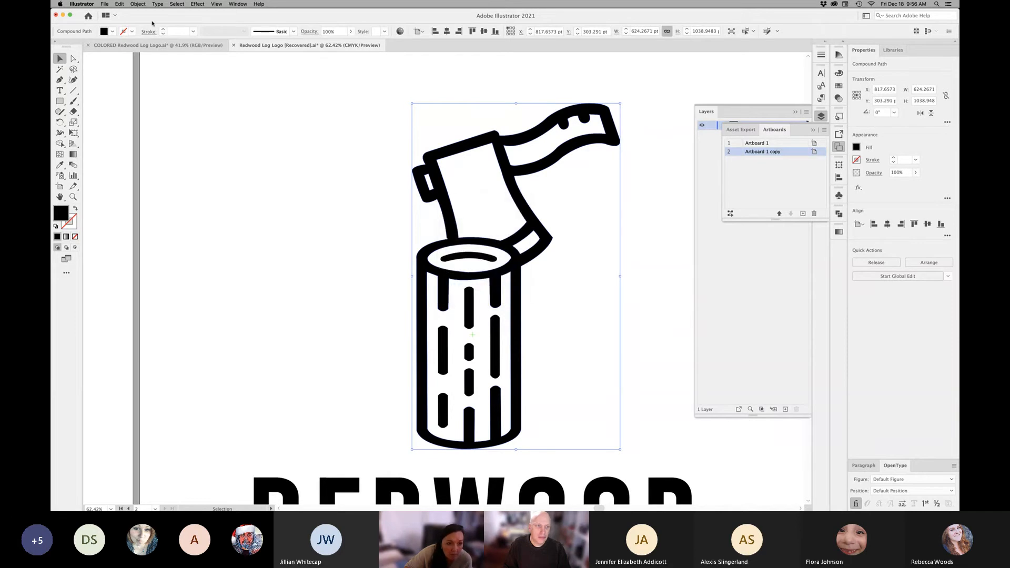
{"action": "left_click", "coordinate": [137, 4]}
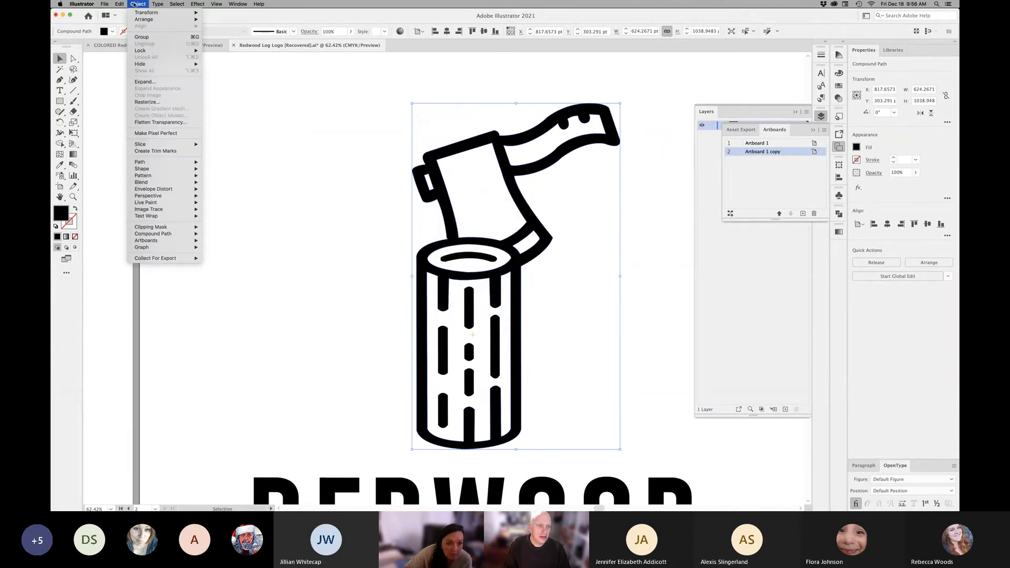
{"action": "mouse_move", "coordinate": [157, 234]}
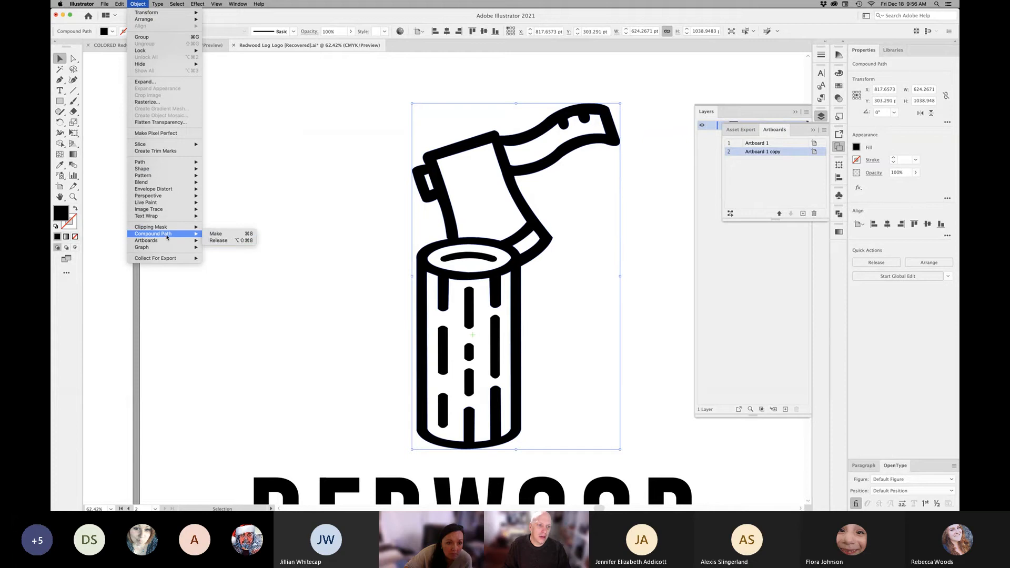
{"action": "left_click", "coordinate": [230, 241]}
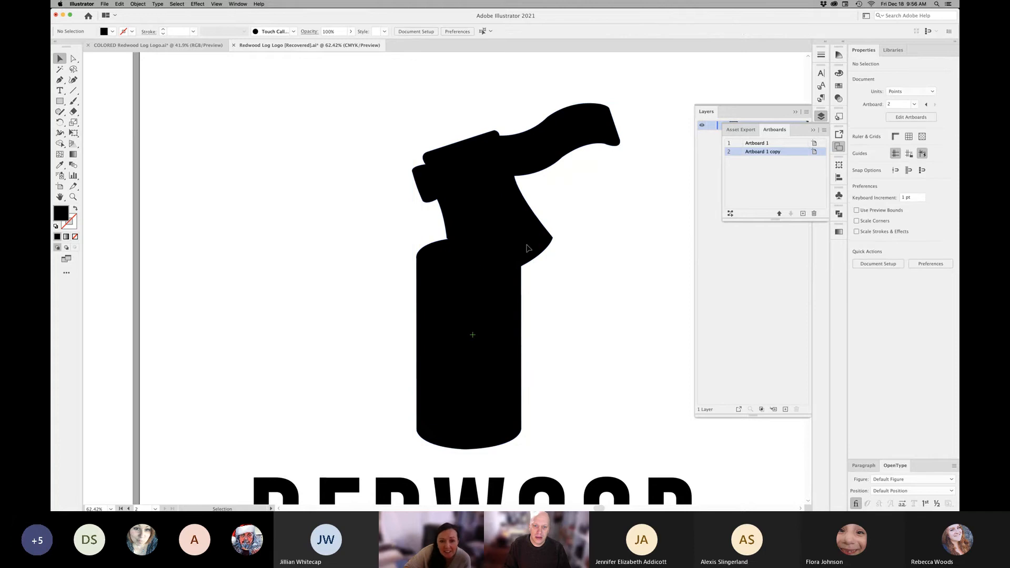
Check the released paths by individually selecting the axe handle's inner shape and the log's inner bark shape
{"action": "left_click", "coordinate": [497, 218]}
{"action": "left_click", "coordinate": [549, 149]}
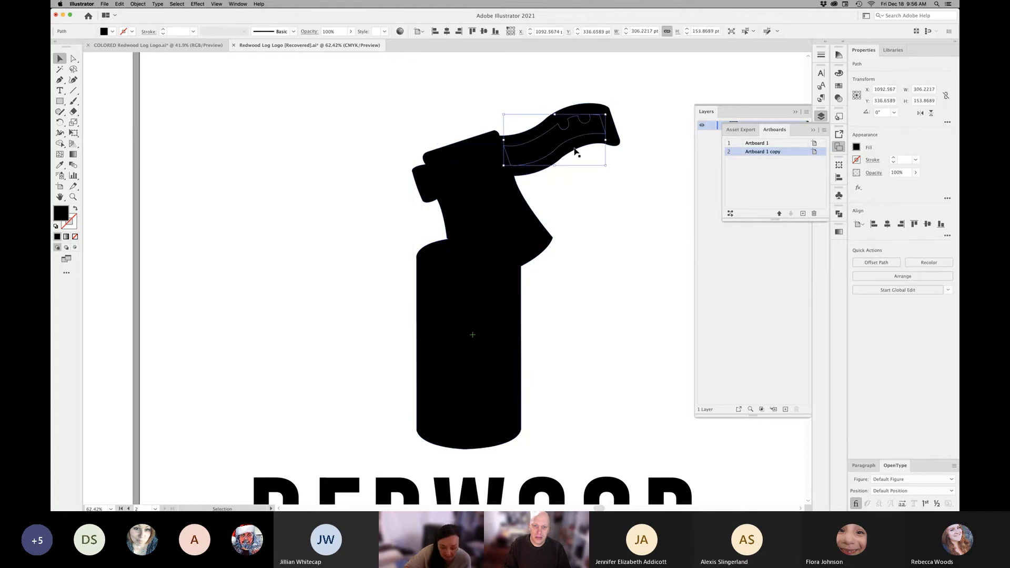
{"action": "left_click", "coordinate": [578, 156]}
{"action": "left_click", "coordinate": [493, 337]}
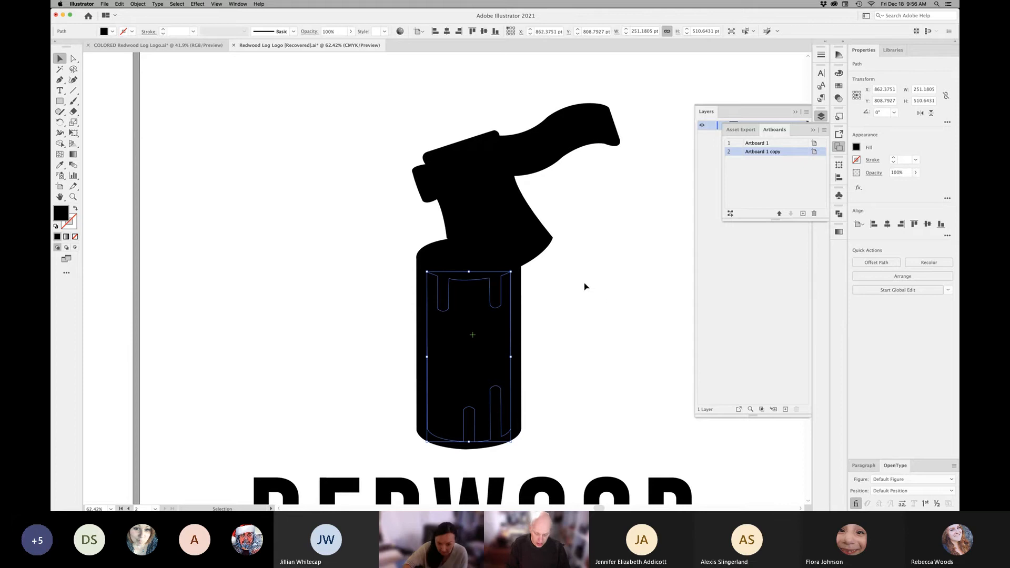
{"action": "key", "text": "a"}
{"action": "key", "text": "super+y"}
{"action": "key", "text": "super+y"}
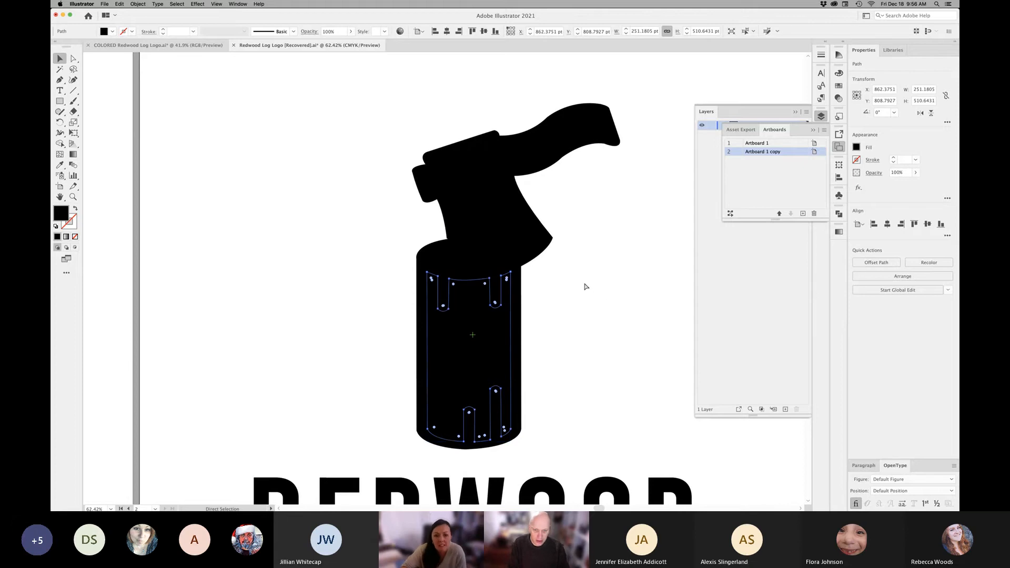
{"action": "key", "text": "v"}
{"action": "left_click", "coordinate": [598, 320]}
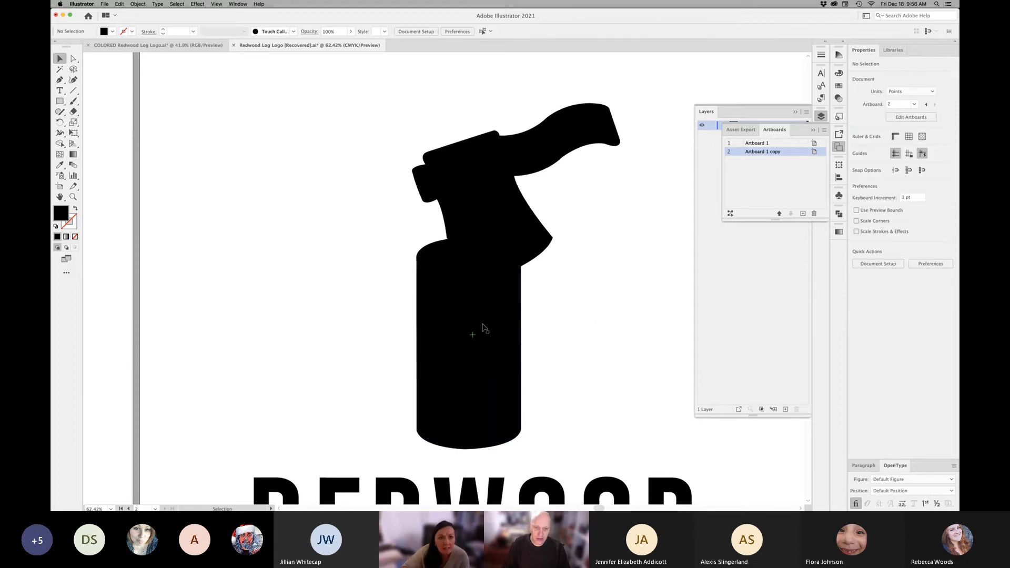
Examine the remaining released shapes, selecting the log's overlapping paths, its top ellipse and the blade's inner shape
{"action": "left_click", "coordinate": [453, 371]}
{"action": "left_click", "coordinate": [513, 356]}
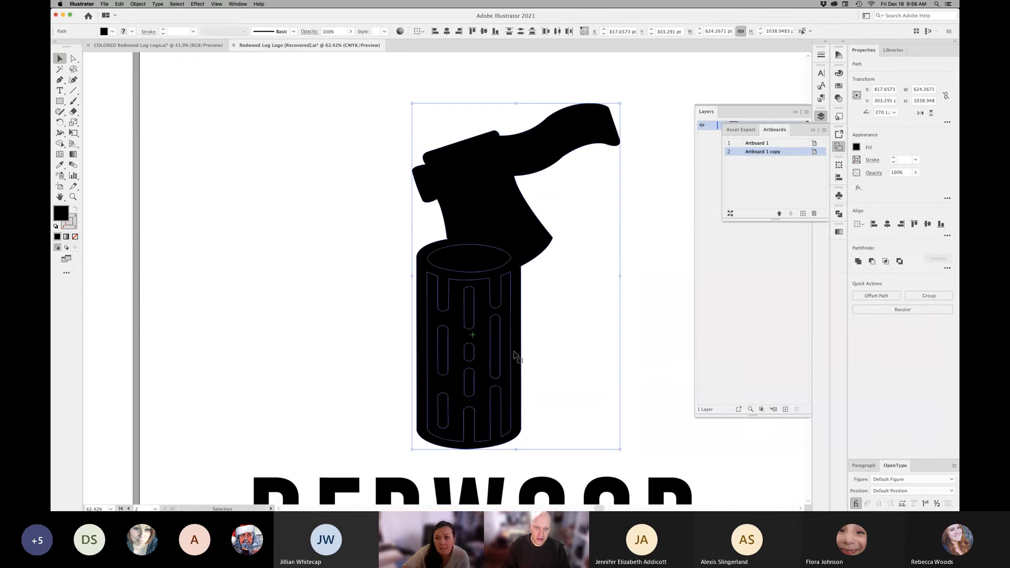
{"action": "left_click", "coordinate": [545, 316]}
{"action": "left_click", "coordinate": [476, 265]}
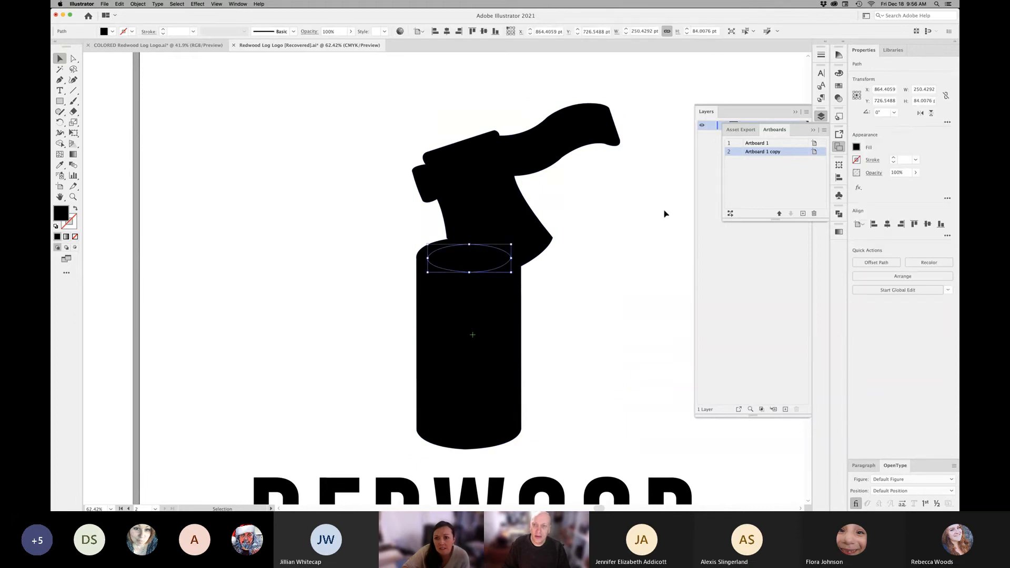
{"action": "left_click", "coordinate": [486, 200]}
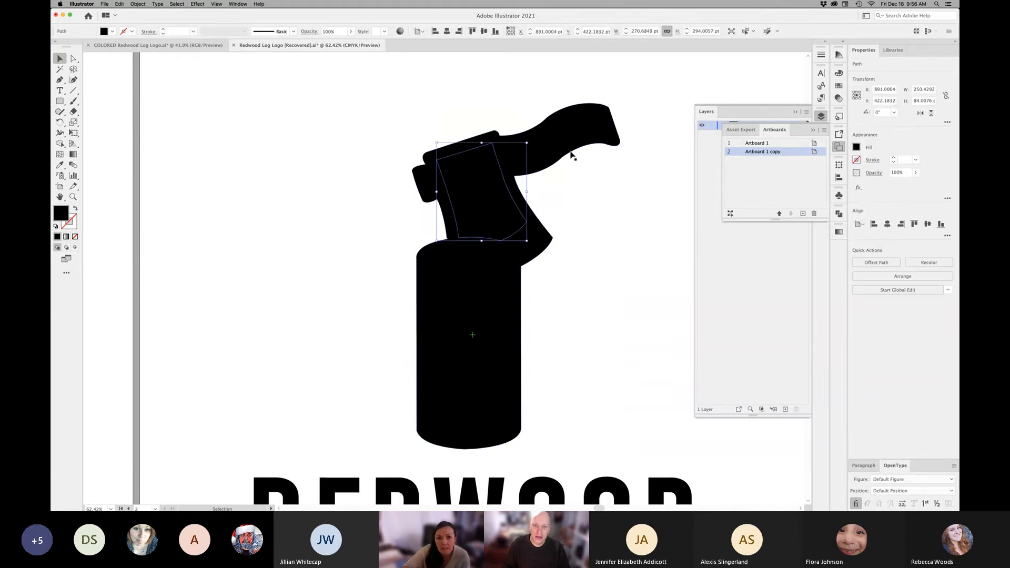
Try moving the handle's inner shape off the axe, and undo the move
{"action": "left_click", "coordinate": [576, 135]}
{"action": "left_click_drag", "start_coordinate": [586, 158], "coordinate": [672, 201]}
{"action": "left_click", "coordinate": [564, 139]}
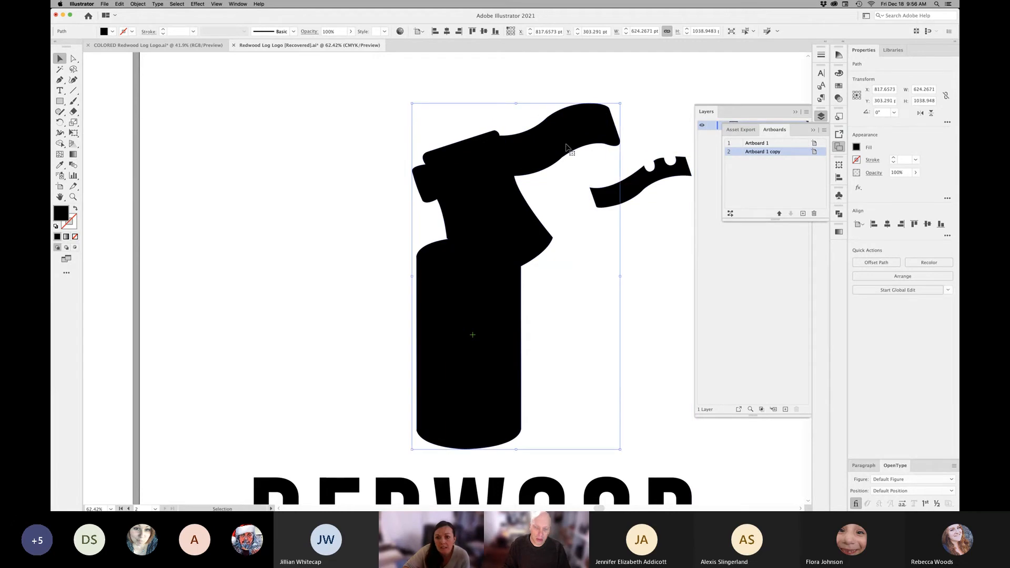
{"action": "key", "text": "super+z"}
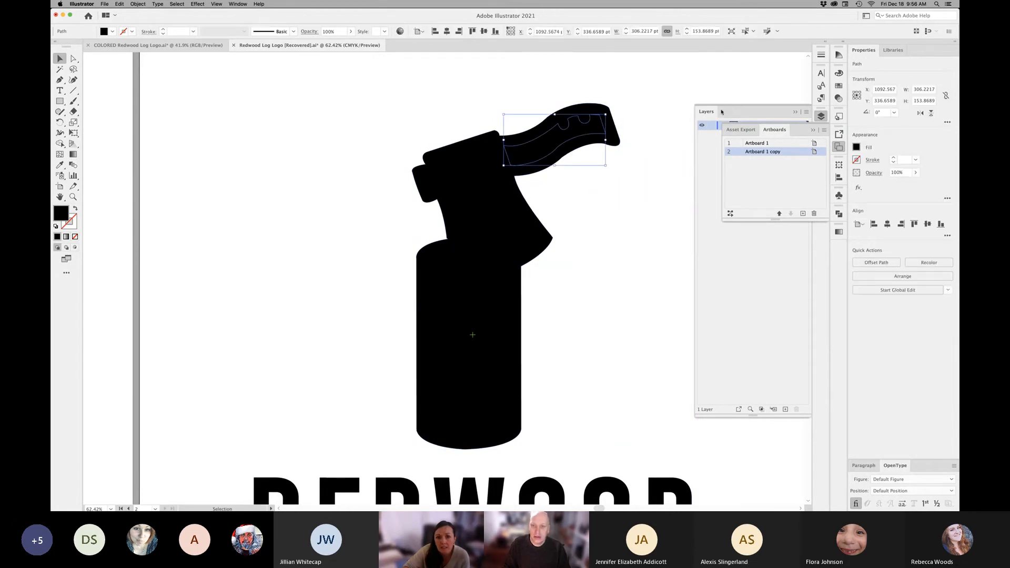
Show the swatches, copy the colored axe-and-log artwork from the COLORED Redwood Log Logo document, and place it to the left of the black silhouette
{"action": "left_click", "coordinate": [838, 87]}
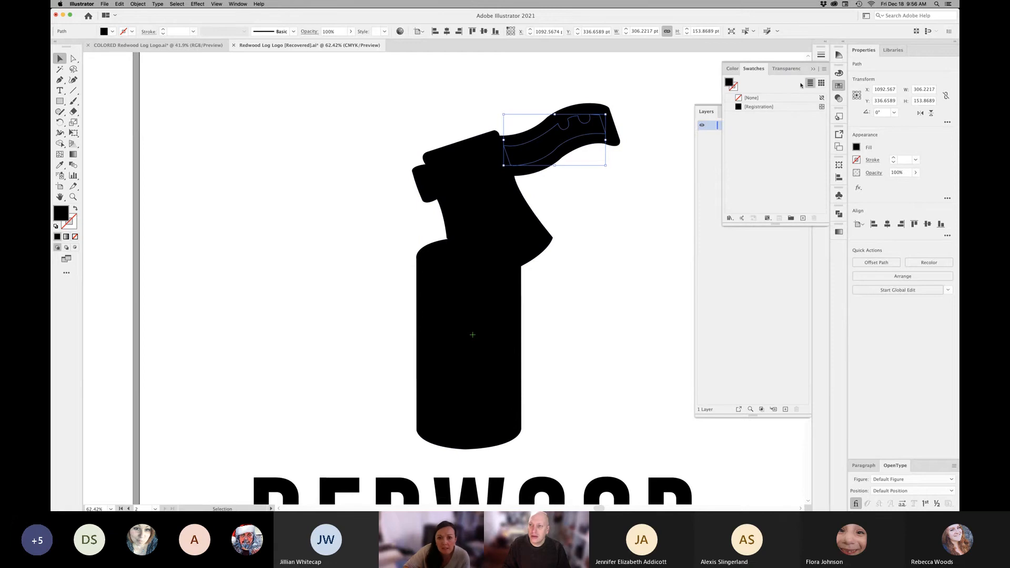
{"action": "left_click", "coordinate": [158, 45]}
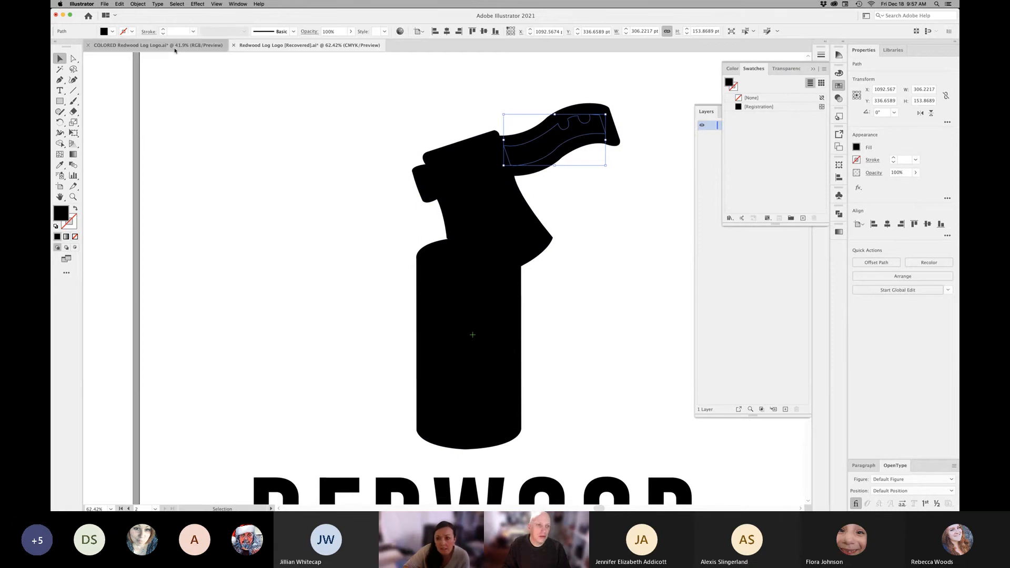
{"action": "left_click_drag", "start_coordinate": [593, 312], "coordinate": [593, 314]}
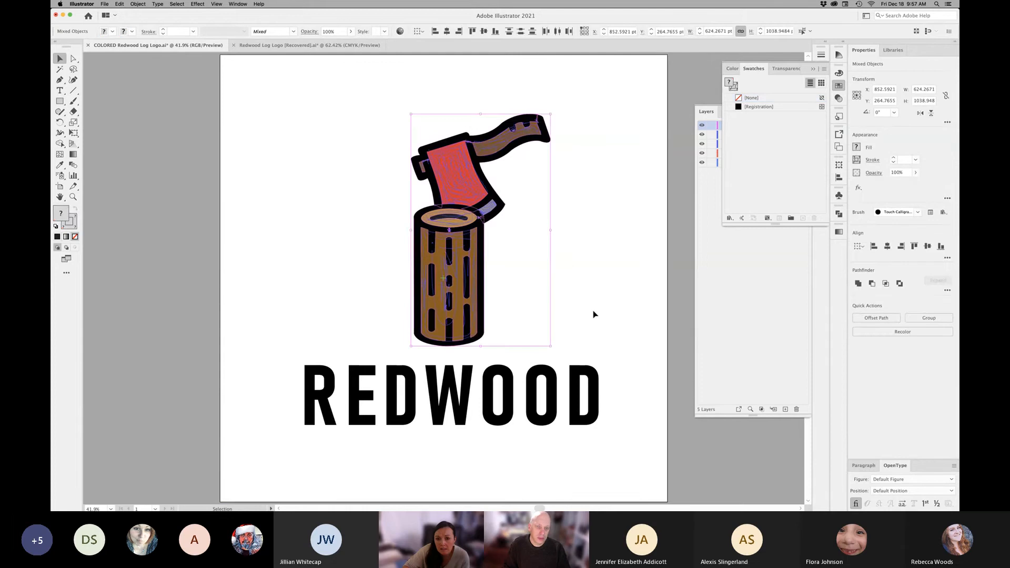
{"action": "key", "text": "a"}
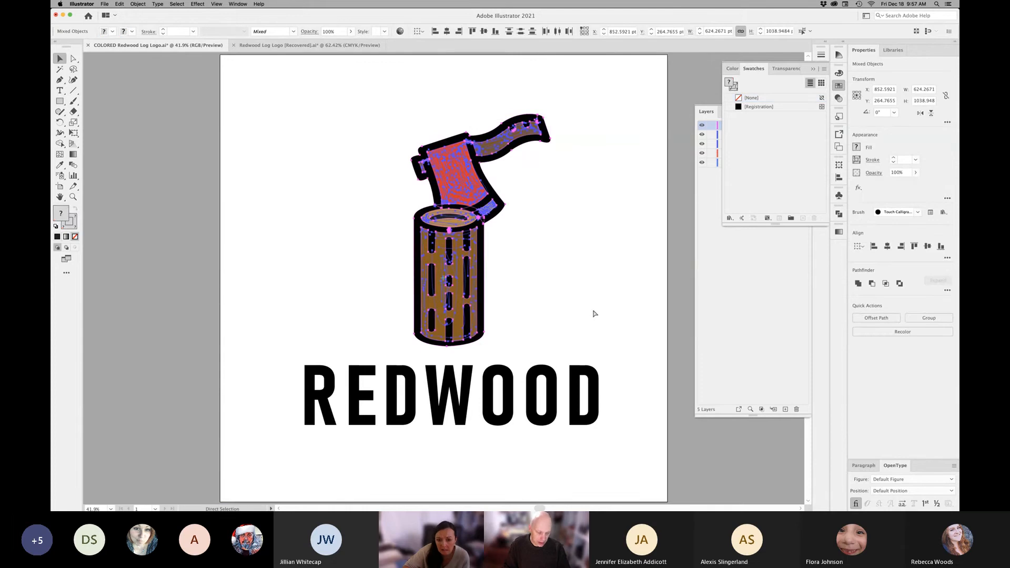
{"action": "key", "text": "ctrl+Tab"}
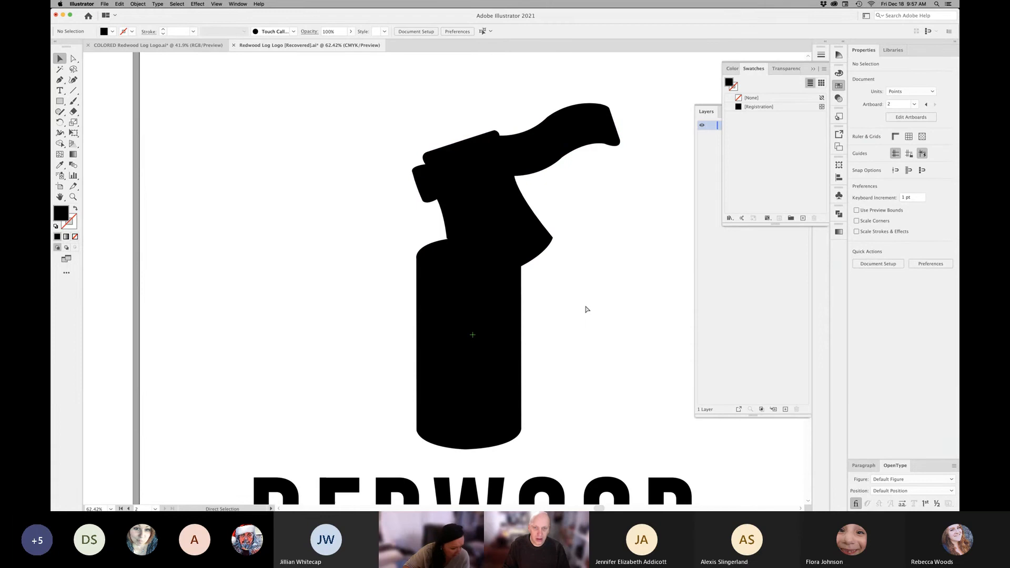
{"action": "key", "text": "super+f"}
{"action": "key", "text": "v"}
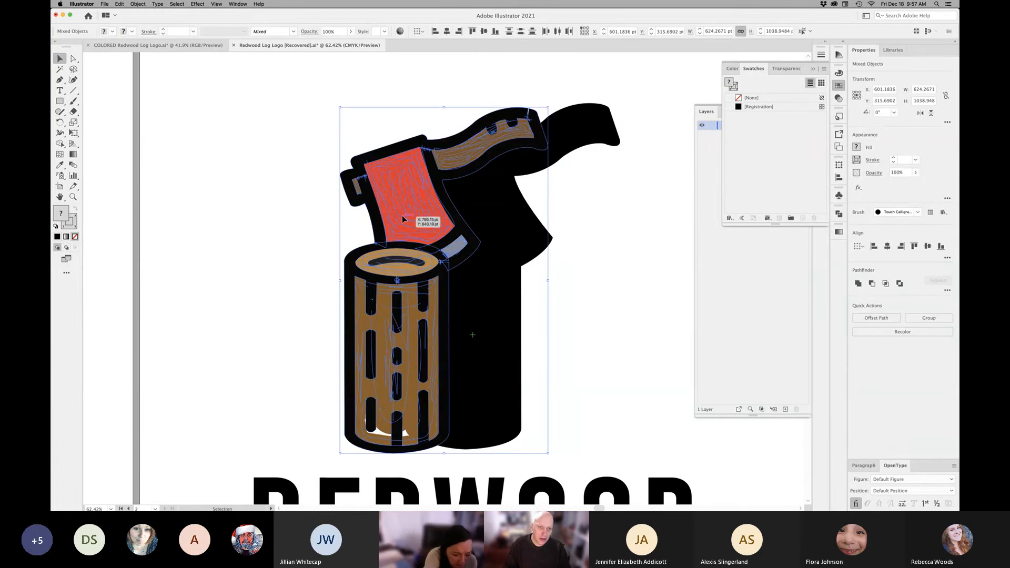
{"action": "left_click_drag", "start_coordinate": [402, 216], "coordinate": [210, 198]}
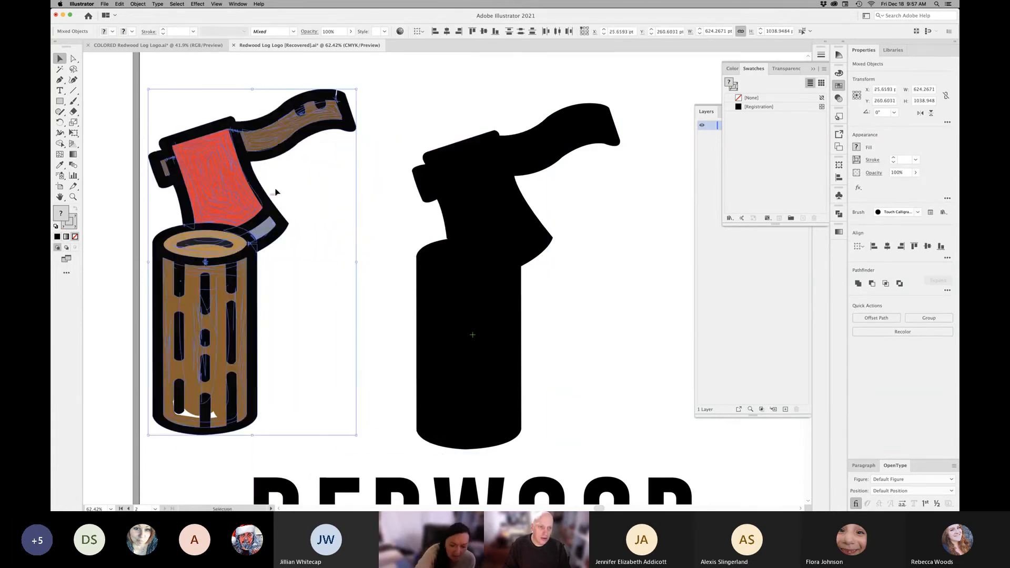
Swap fill and stroke on a red stroke in the colored axe blade and save its red as a swatch
{"action": "left_click", "coordinate": [207, 187]}
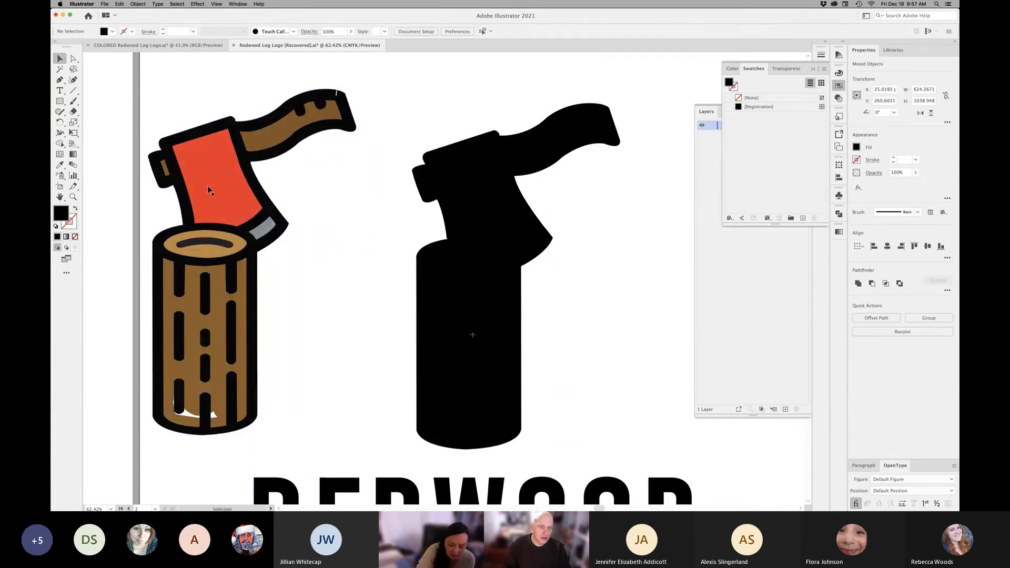
{"action": "left_click", "coordinate": [75, 209]}
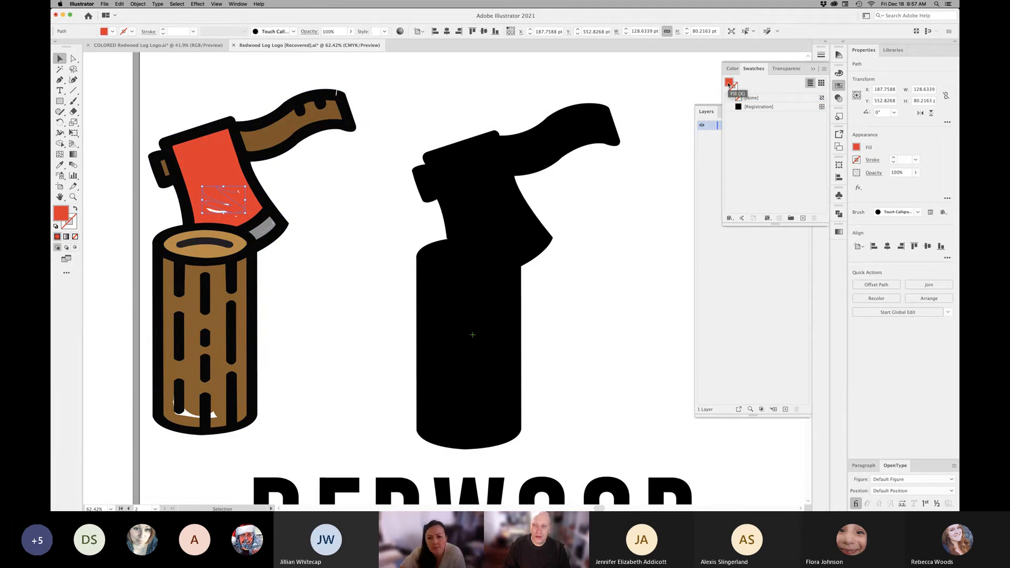
{"action": "left_click_drag", "start_coordinate": [734, 78], "coordinate": [752, 115]}
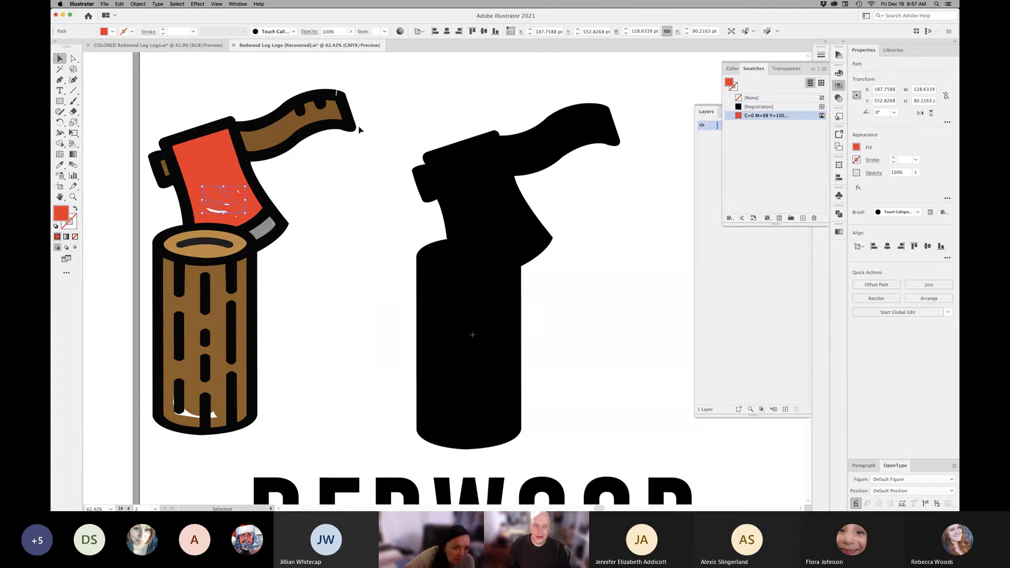
Swap fill and stroke on a brown stroke in the colored axe handle and save its brown as a swatch
{"action": "left_click", "coordinate": [269, 136]}
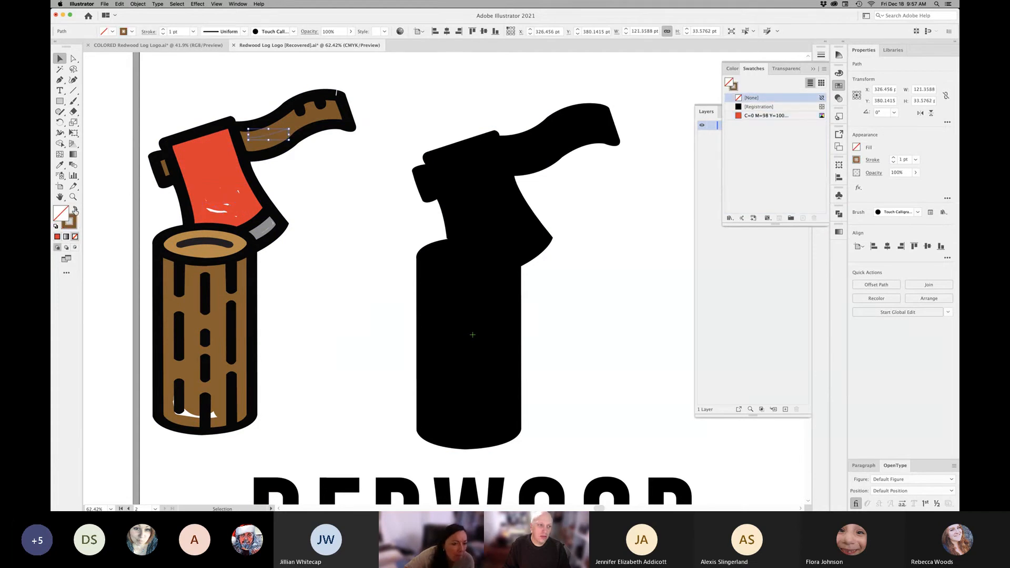
{"action": "left_click", "coordinate": [75, 209]}
{"action": "left_click_drag", "start_coordinate": [729, 82], "coordinate": [758, 140]}
Swap fill and stroke on a tan stroke in the colored log's top, save its tan as a swatch, and deselect
{"action": "left_click", "coordinate": [205, 250]}
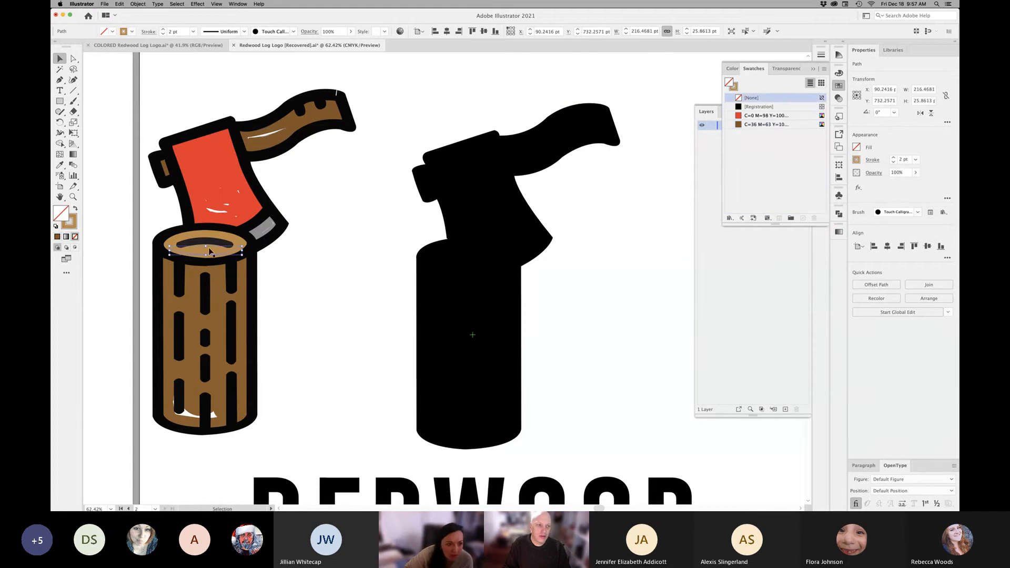
{"action": "left_click", "coordinate": [733, 86]}
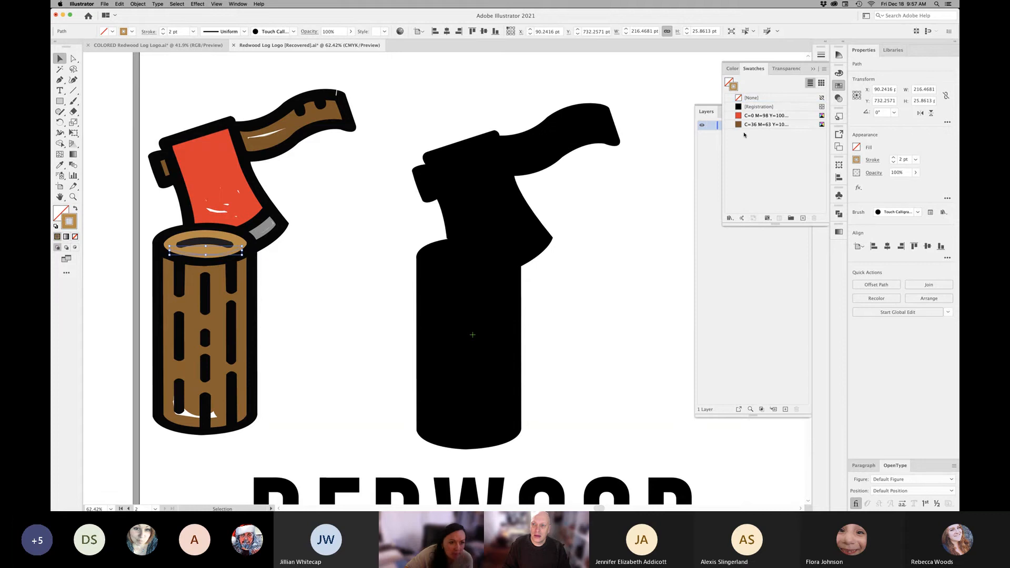
{"action": "key", "text": "shift+x"}
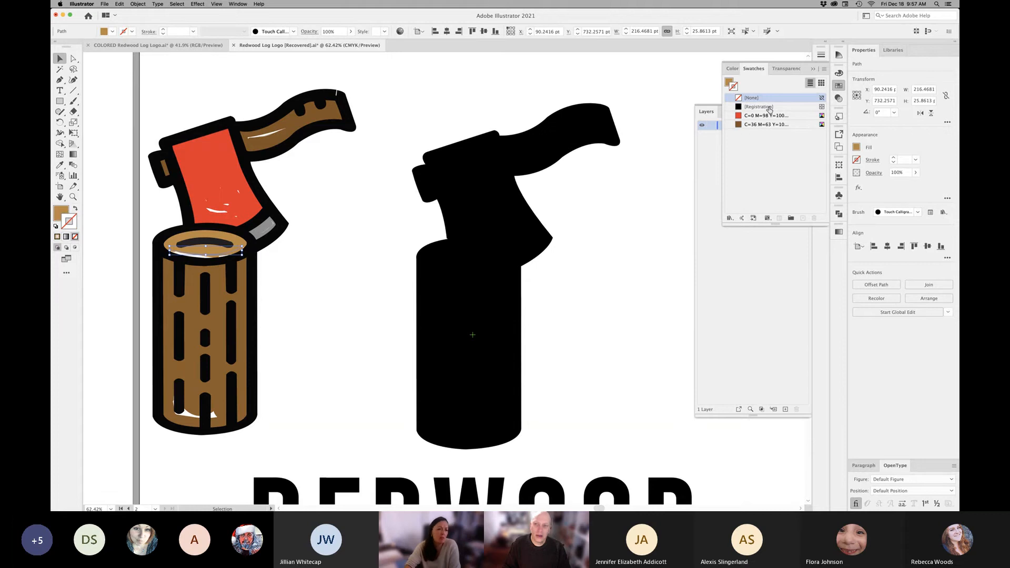
{"action": "left_click_drag", "start_coordinate": [730, 83], "coordinate": [749, 136]}
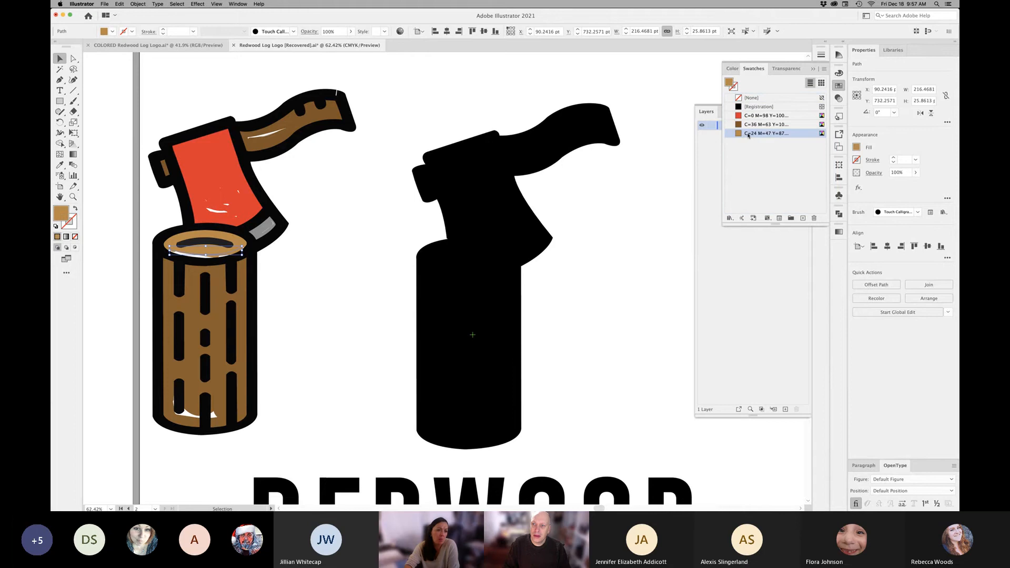
{"action": "left_click", "coordinate": [327, 242]}
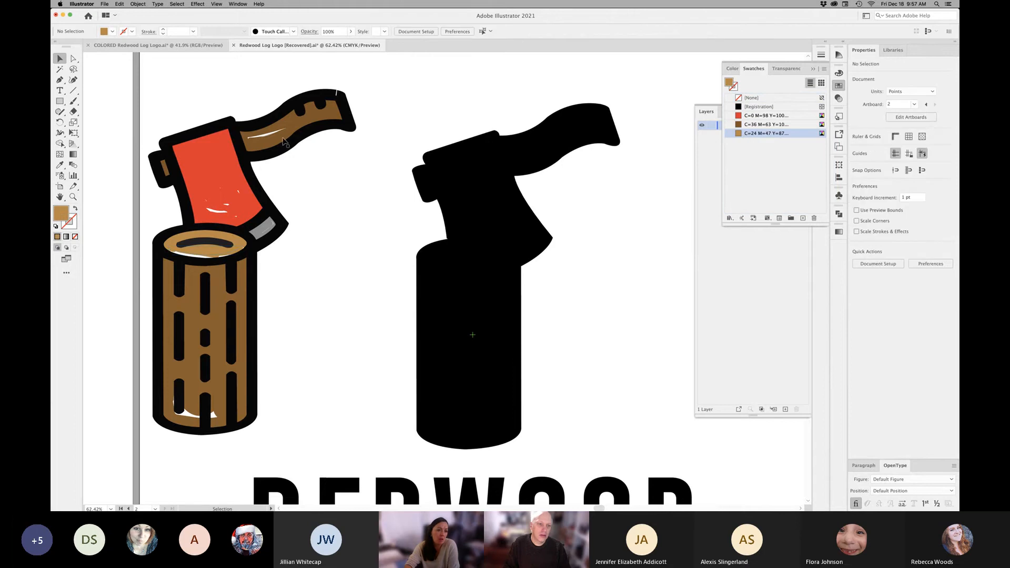
Swap fill and stroke on a gray stroke in the colored axe's cutting edge, save its gray as a swatch, and delete the colored artwork copy
{"action": "left_click", "coordinate": [264, 228]}
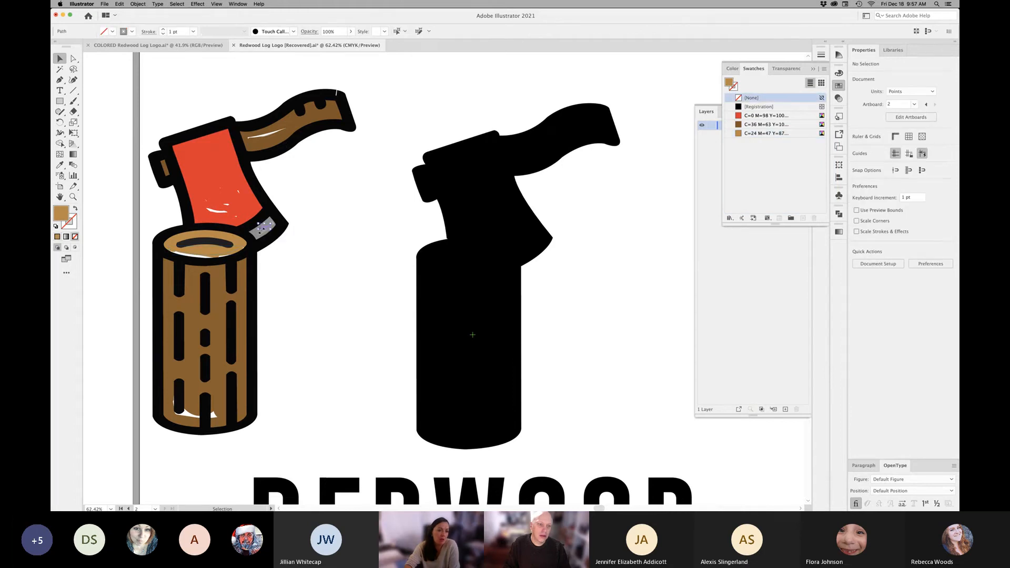
{"action": "left_click", "coordinate": [77, 210]}
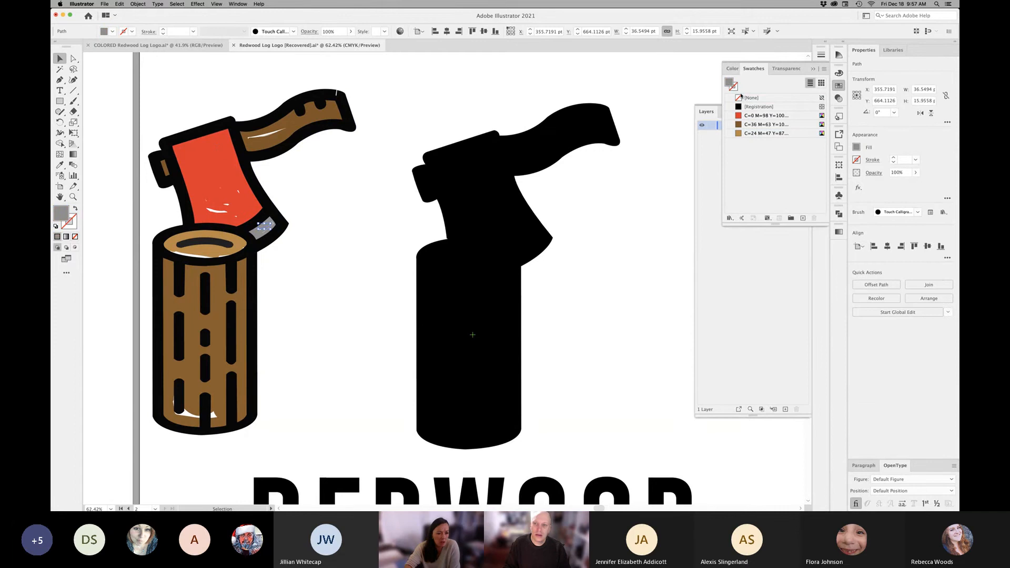
{"action": "left_click_drag", "start_coordinate": [61, 213], "coordinate": [754, 138]}
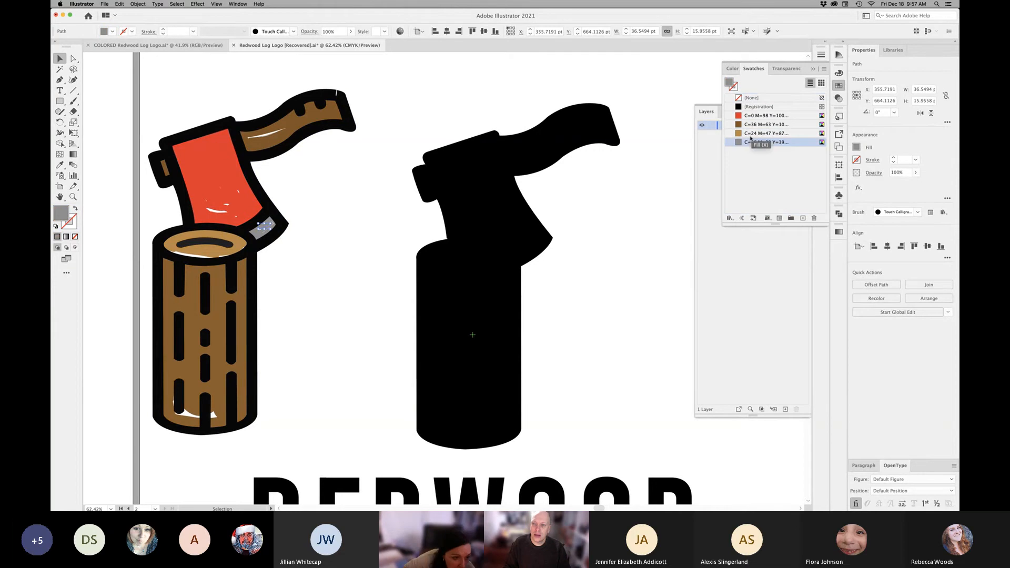
{"action": "left_click", "coordinate": [619, 223]}
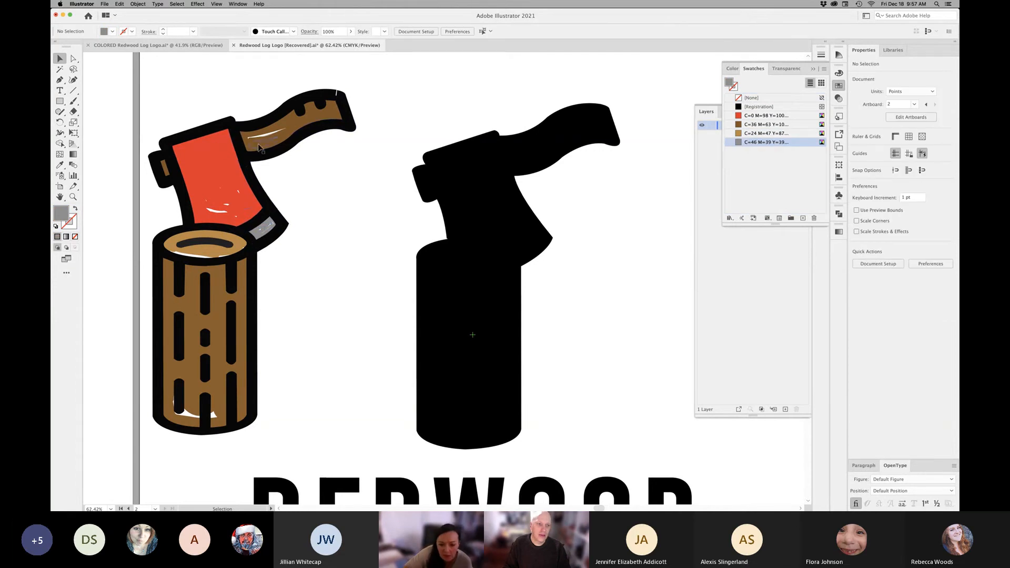
{"action": "left_click_drag", "start_coordinate": [358, 84], "coordinate": [140, 444]}
{"action": "key", "text": "Delete"}
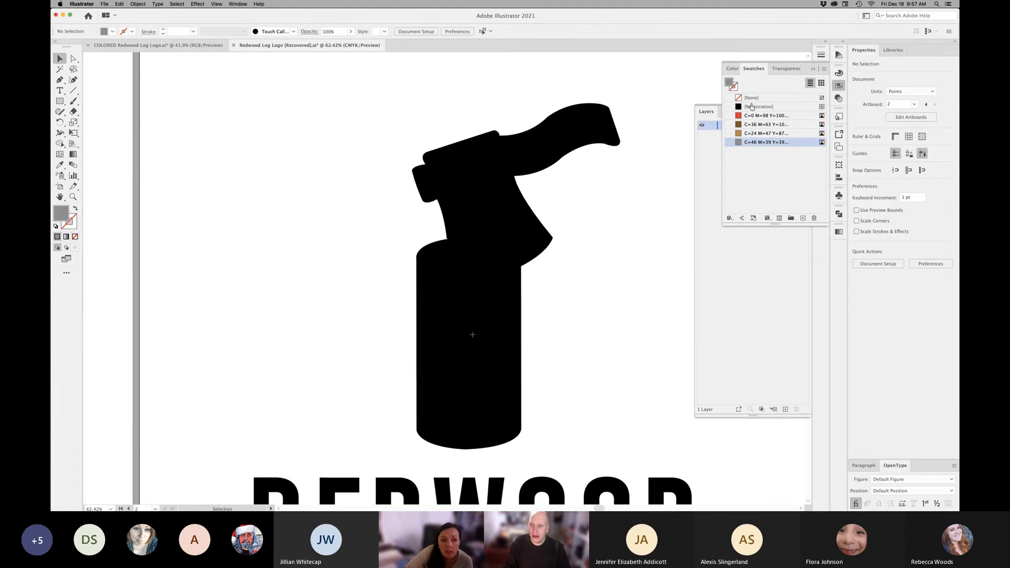
Fill the axe handle's inner shape and the ellipse on top of the log with the tan swatch
{"action": "left_click", "coordinate": [558, 140]}
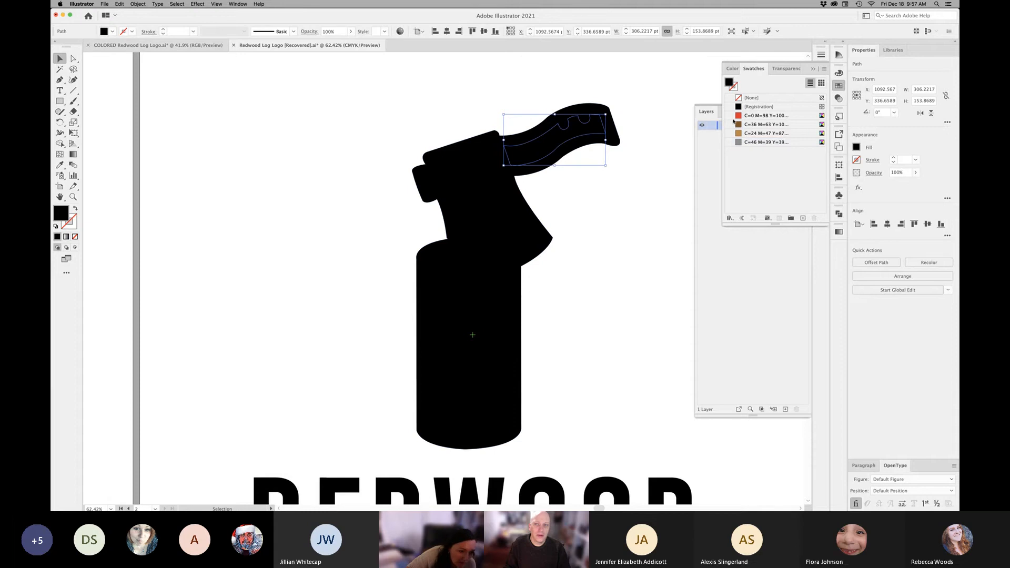
{"action": "left_click", "coordinate": [761, 138]}
{"action": "left_click", "coordinate": [481, 263]}
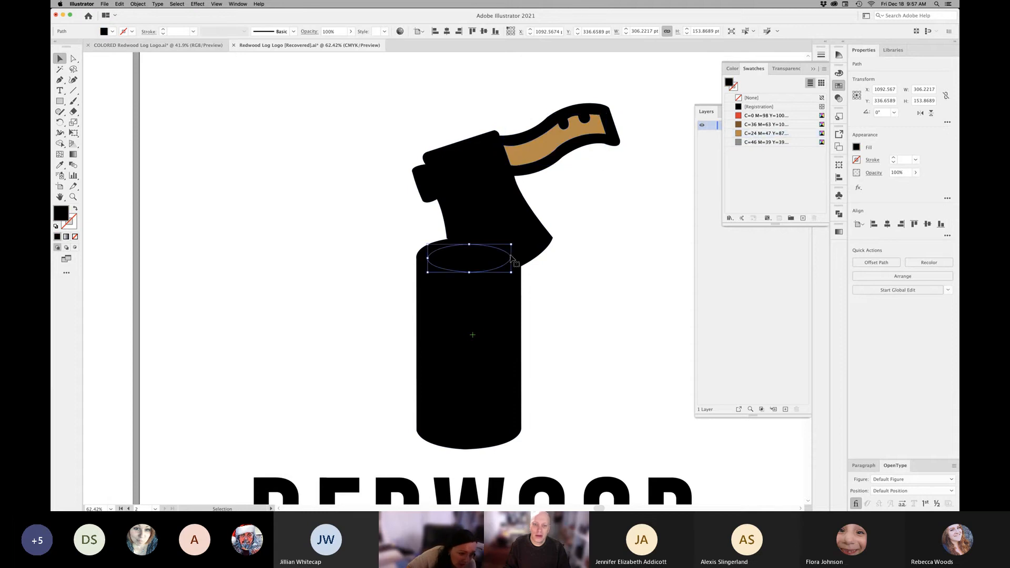
{"action": "left_click", "coordinate": [760, 134]}
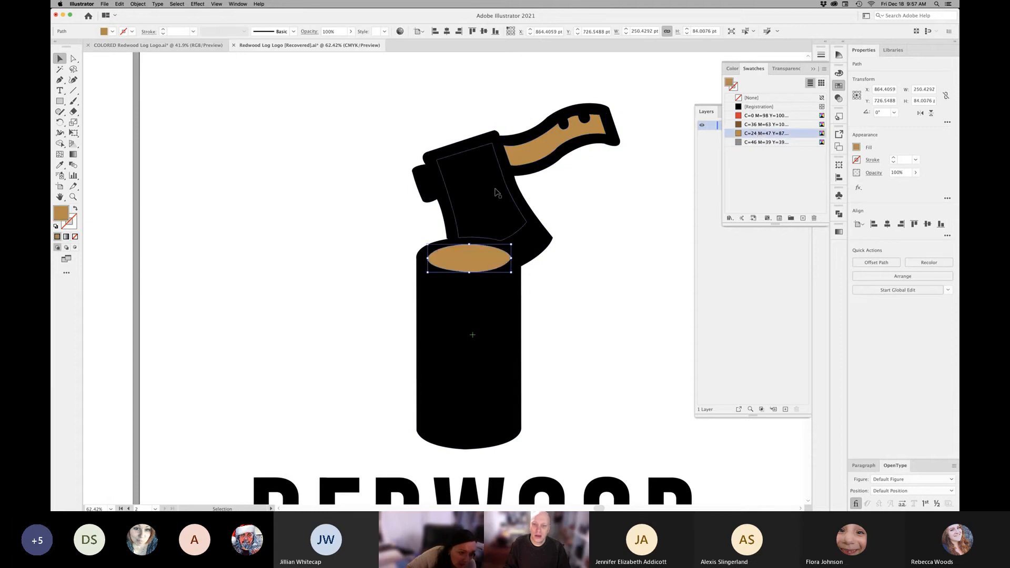
Find the log's inner body shape using outline view, fill it with the brown swatch, and deselect it
{"action": "left_click", "coordinate": [496, 315]}
{"action": "left_click", "coordinate": [471, 314]}
{"action": "key", "text": "super+y"}
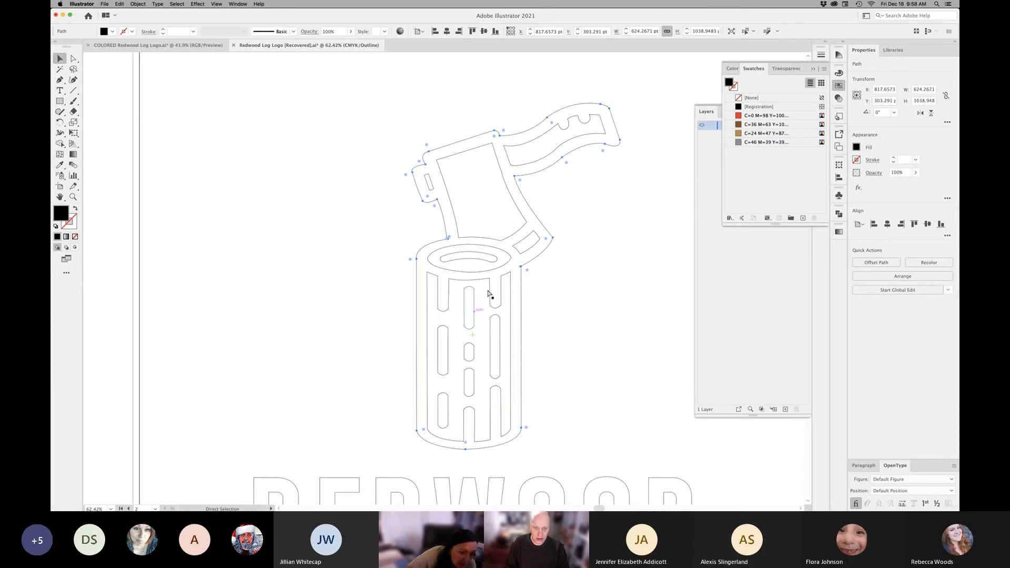
{"action": "key", "text": "super+y"}
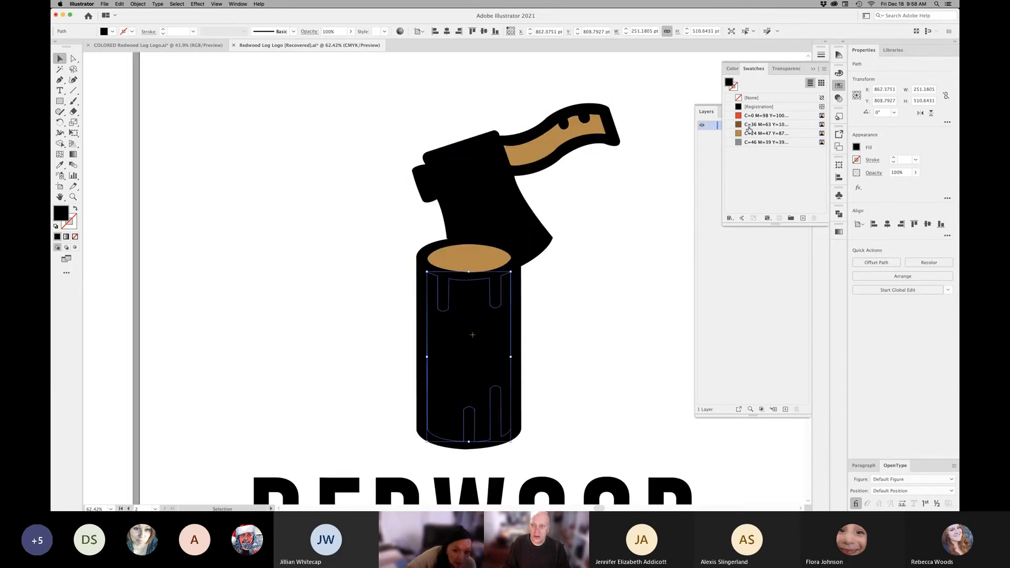
{"action": "left_click", "coordinate": [751, 126]}
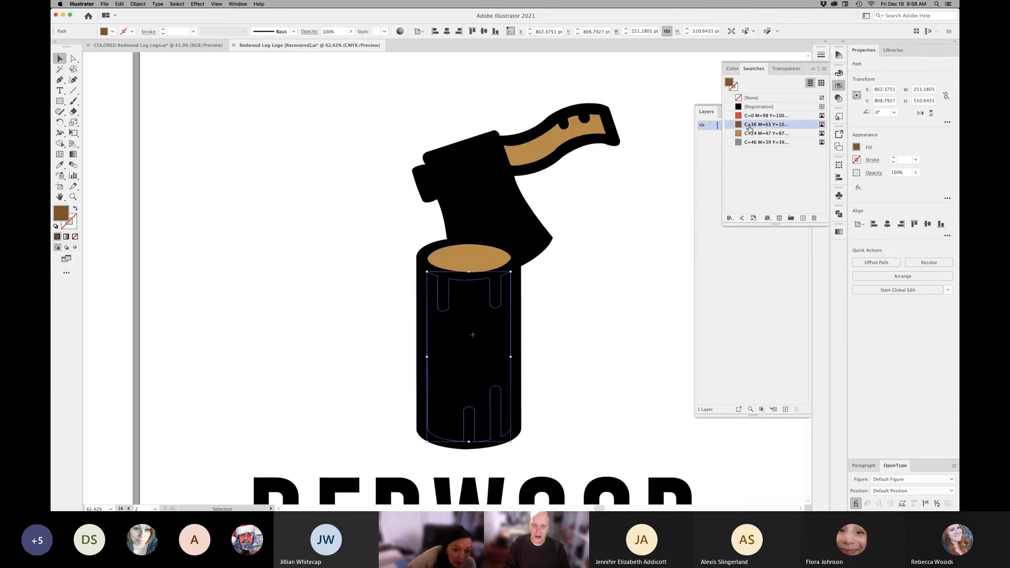
{"action": "left_click", "coordinate": [521, 295]}
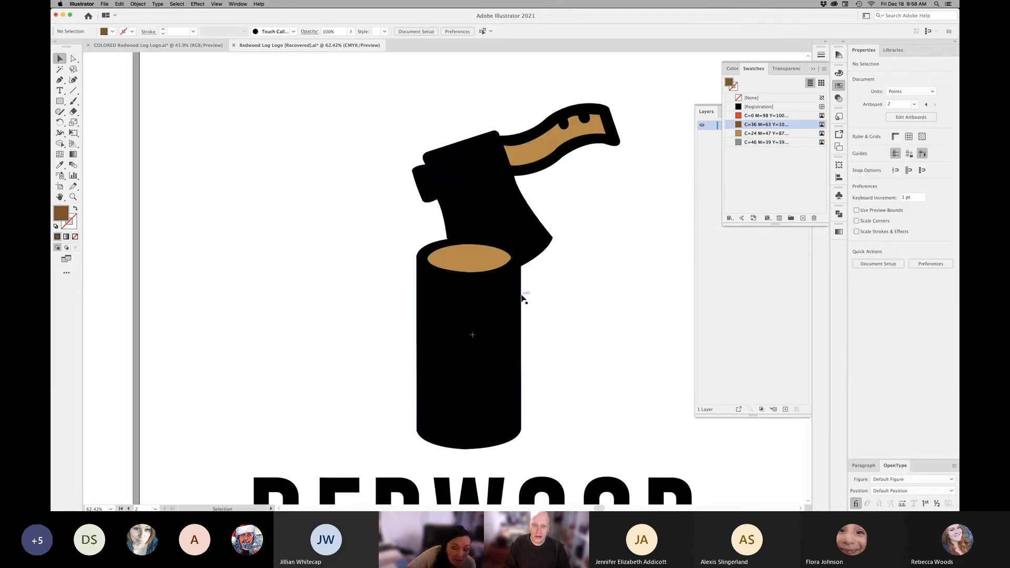
Send the black axe-and-log silhouette to the back, behind the inner shapes, and deselect it
{"action": "right_click", "coordinate": [539, 248]}
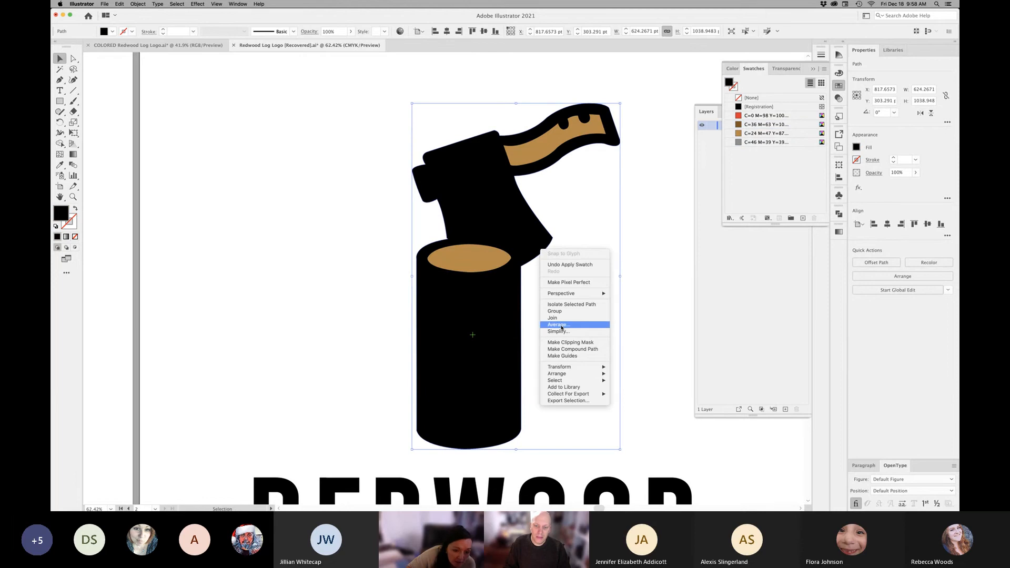
{"action": "mouse_move", "coordinate": [573, 373]}
{"action": "left_click", "coordinate": [627, 395]}
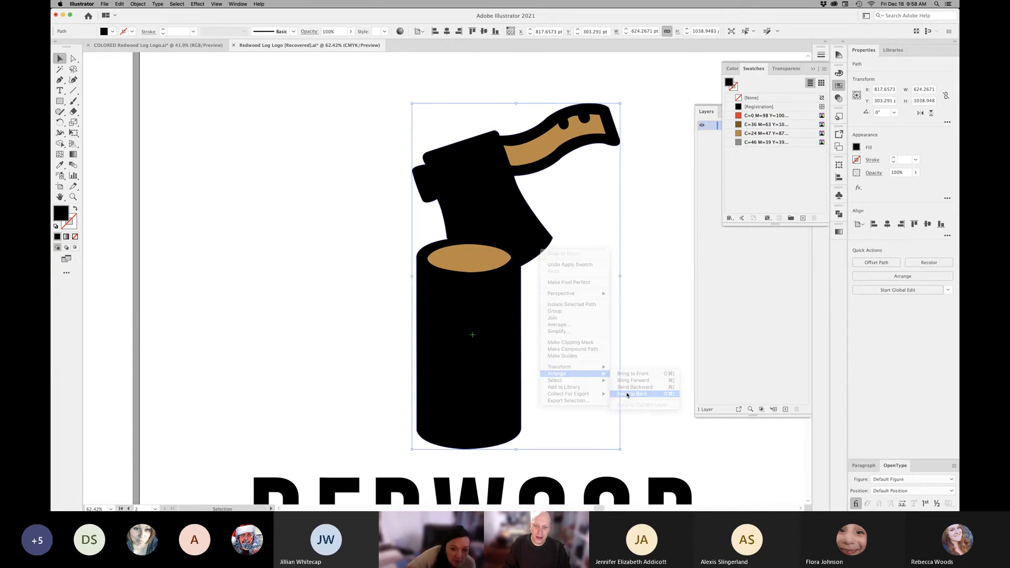
{"action": "left_click", "coordinate": [579, 301]}
Remove the stroke from the six free-standing black grain marks on the log, keeping their black fill, and deselect
{"action": "left_click", "coordinate": [494, 339]}
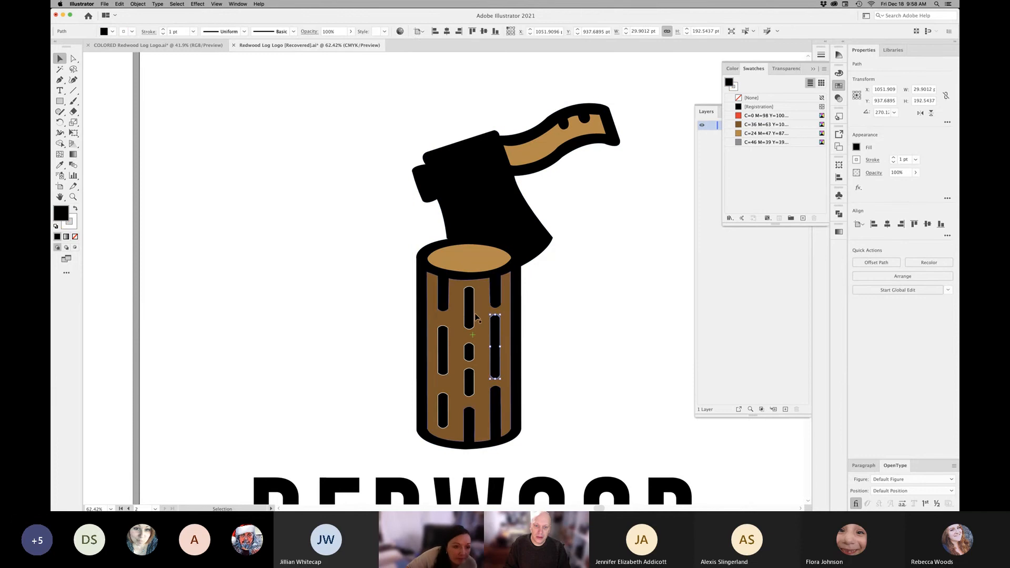
{"action": "left_click", "coordinate": [472, 315], "text": "shift"}
{"action": "left_click", "coordinate": [469, 351], "text": "shift"}
{"action": "left_click", "coordinate": [469, 381], "text": "shift"}
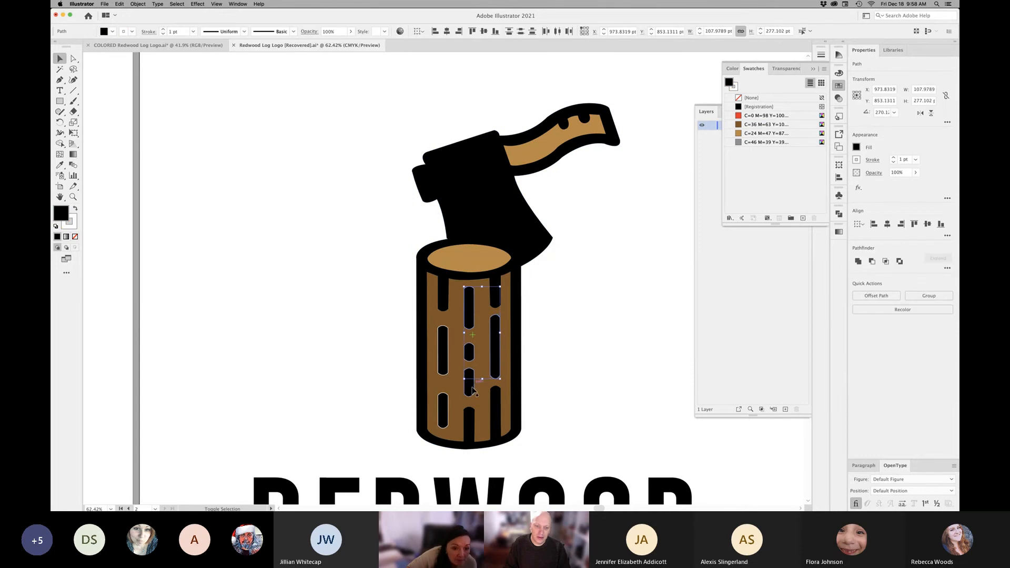
{"action": "left_click", "coordinate": [444, 361], "text": "shift"}
{"action": "left_click", "coordinate": [442, 417], "text": "shift"}
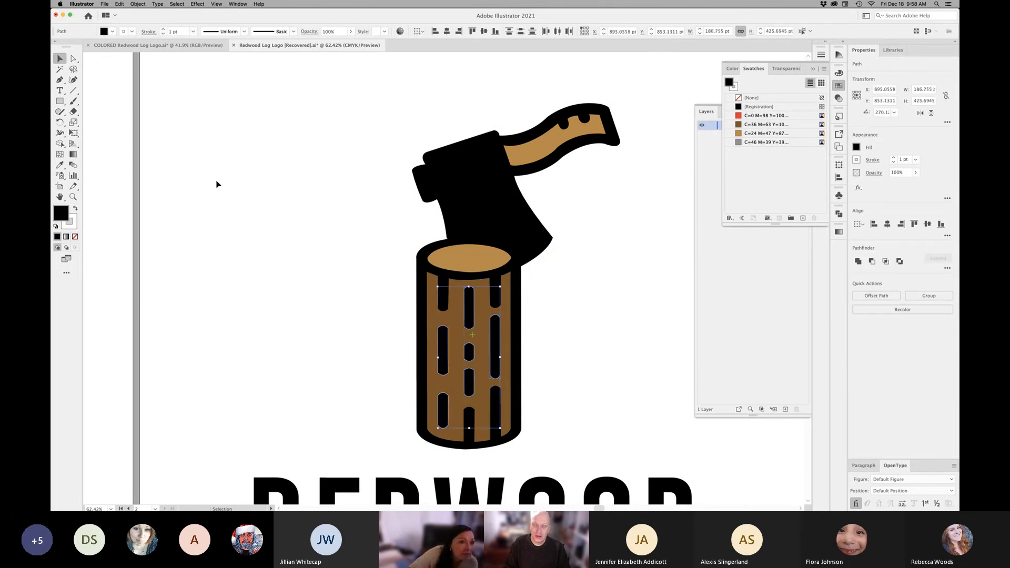
{"action": "left_click", "coordinate": [73, 228]}
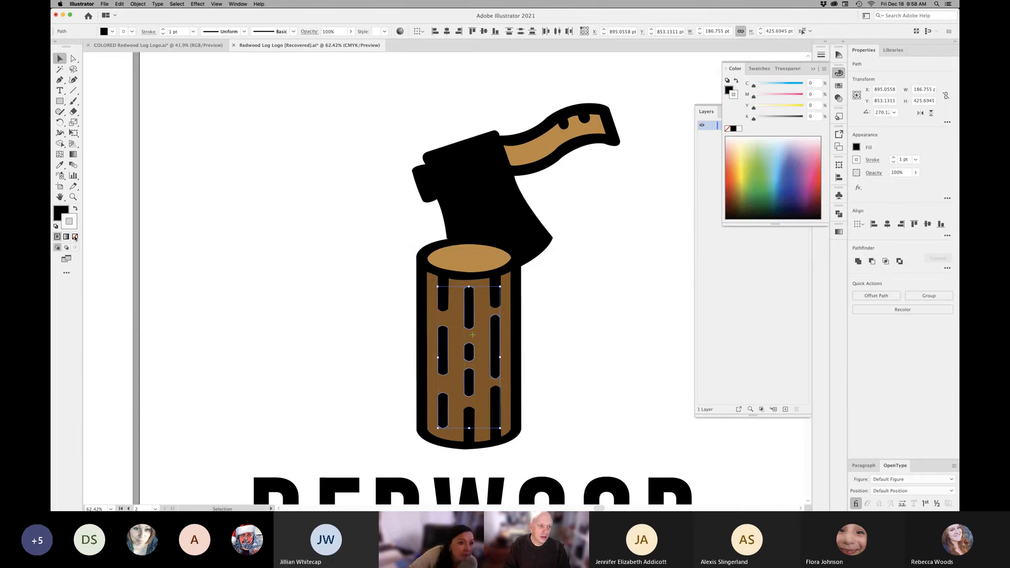
{"action": "left_click", "coordinate": [75, 236]}
{"action": "left_click", "coordinate": [62, 211]}
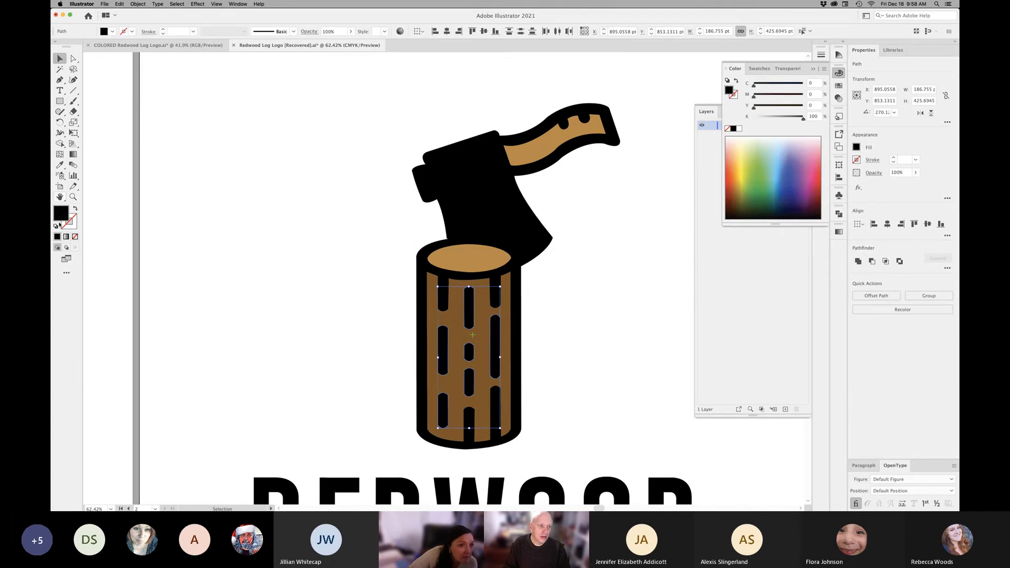
{"action": "left_click", "coordinate": [620, 280]}
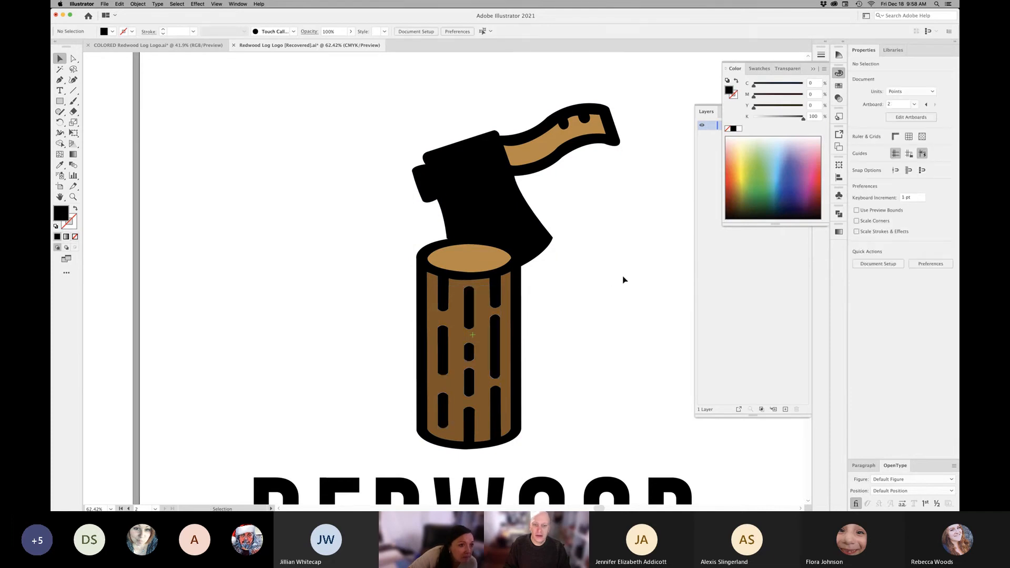
Show the swatches and try the gray swatch as the fill of the main axe blade shape
{"action": "left_click", "coordinate": [490, 211]}
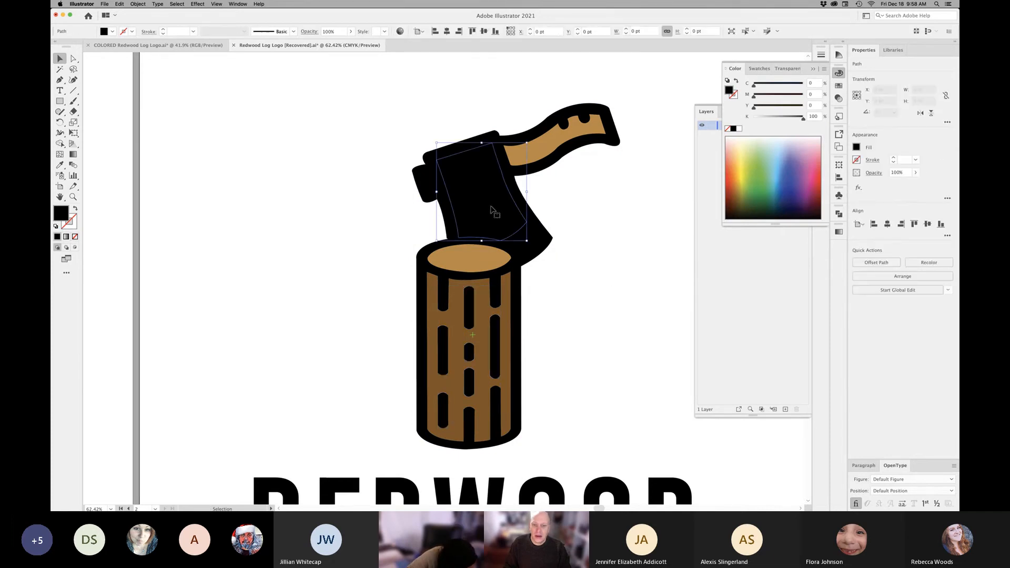
{"action": "left_click", "coordinate": [839, 86]}
{"action": "left_click", "coordinate": [746, 142]}
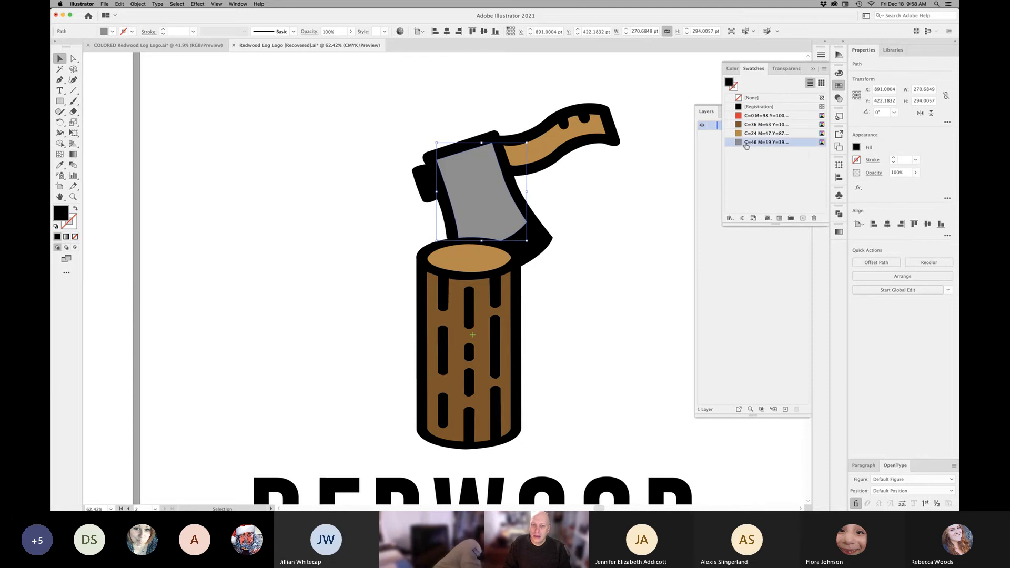
{"action": "left_click", "coordinate": [537, 246]}
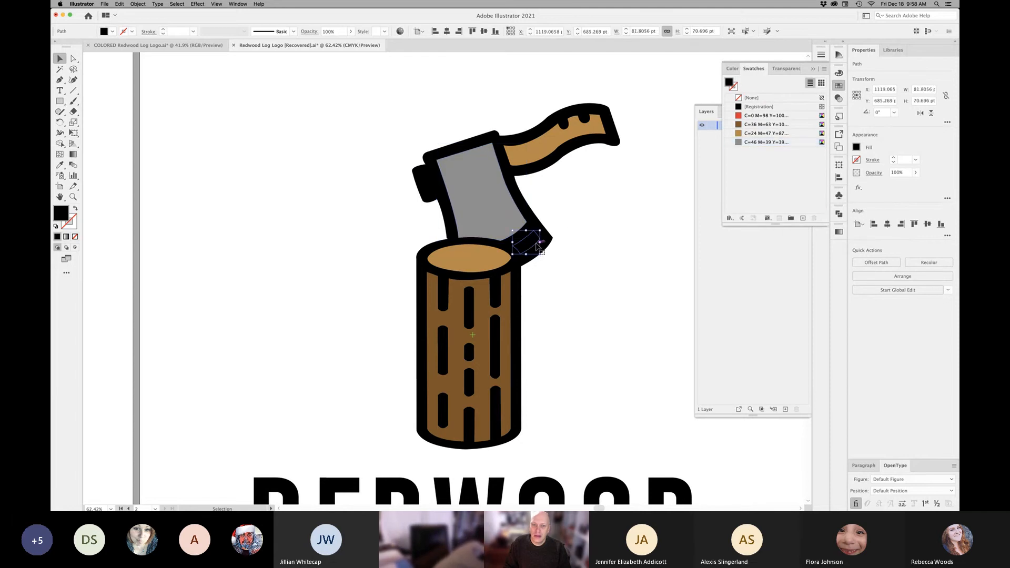
Check the colors in the COLORED Redwood Log Logo document, and fill the axe blade red and its cutting edge gray
{"action": "left_click", "coordinate": [152, 46]}
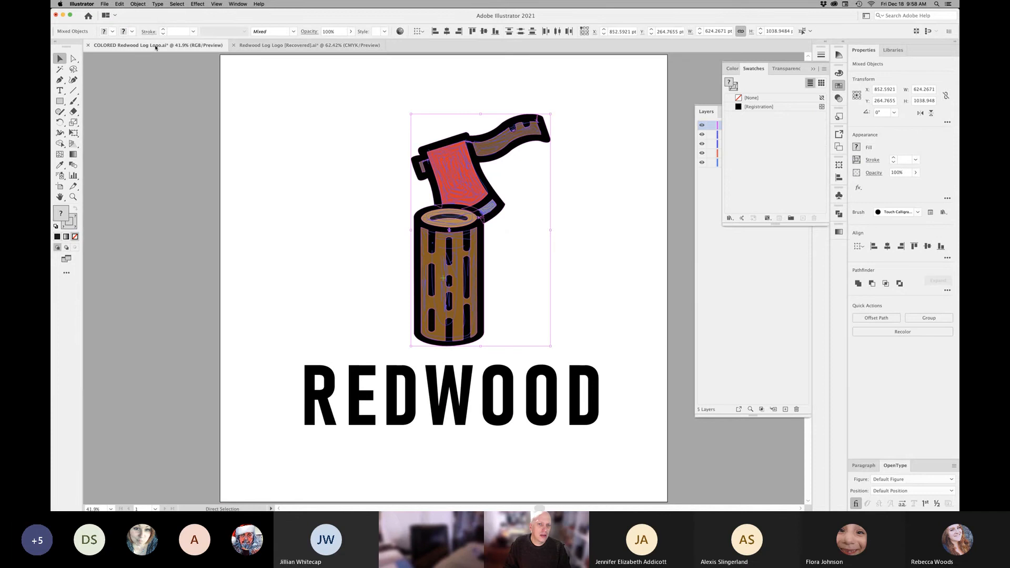
{"action": "left_click", "coordinate": [309, 45]}
{"action": "left_click", "coordinate": [484, 195]}
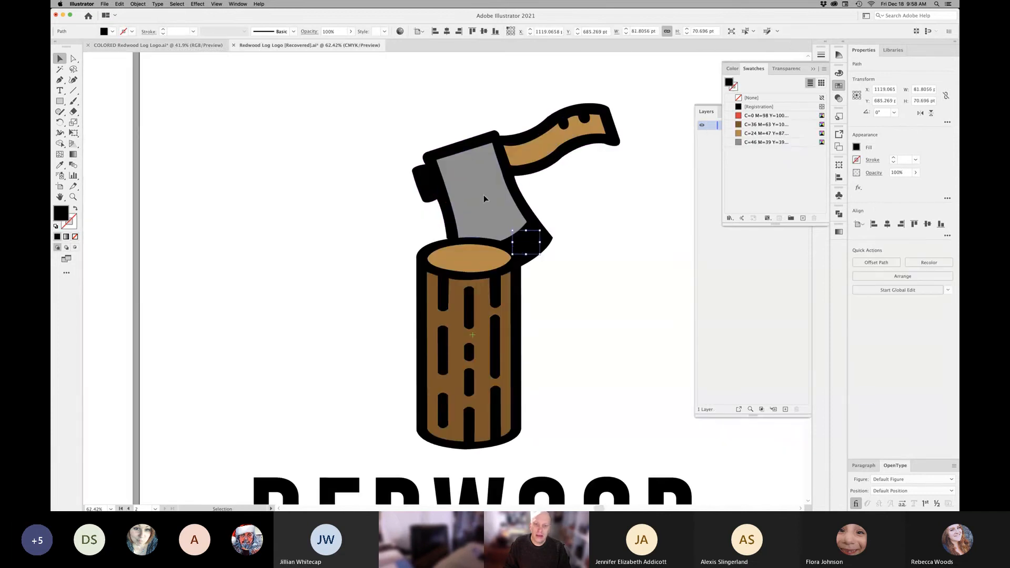
{"action": "left_click", "coordinate": [757, 116]}
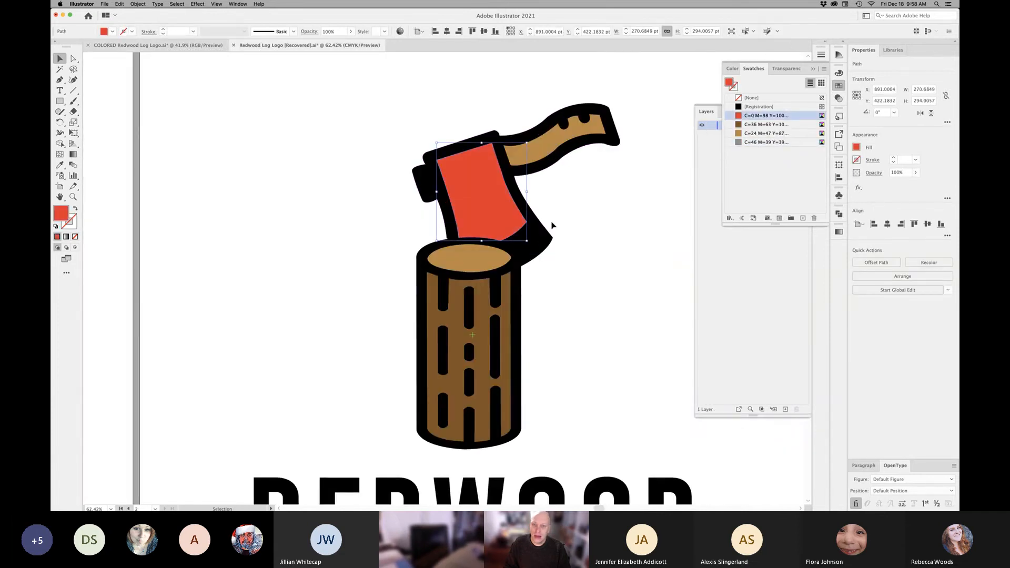
{"action": "left_click", "coordinate": [528, 242]}
{"action": "left_click", "coordinate": [758, 143]}
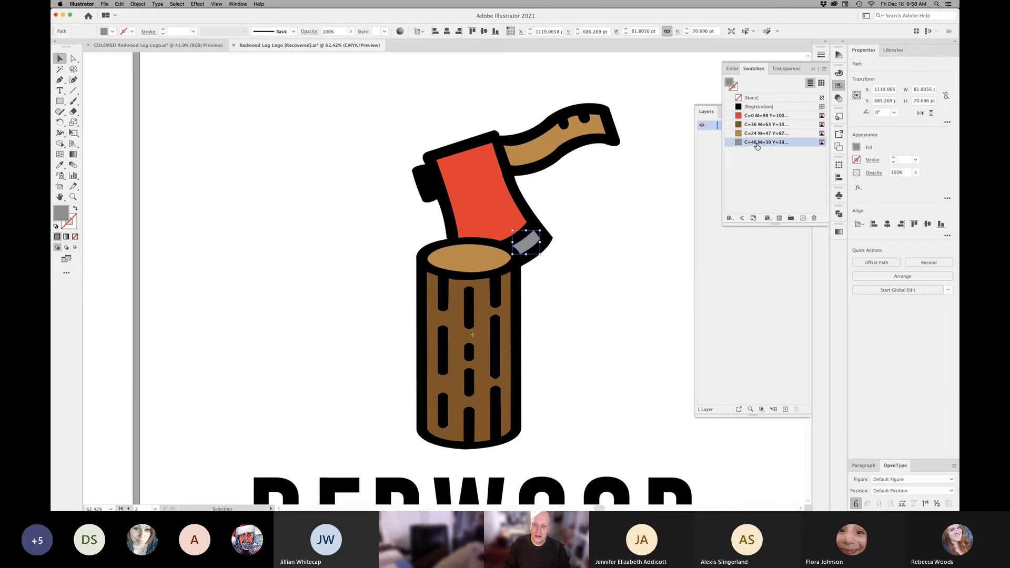
{"action": "left_click", "coordinate": [600, 259]}
Fill the small handle end behind the axe blade with the tan swatch
{"action": "left_click", "coordinate": [430, 184]}
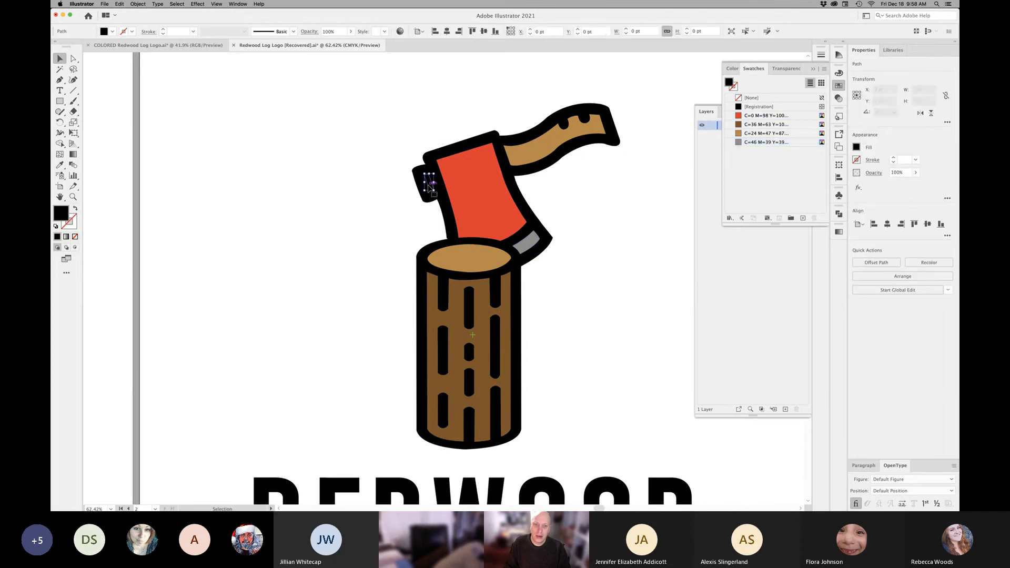
{"action": "left_click", "coordinate": [765, 133]}
{"action": "left_click", "coordinate": [631, 207]}
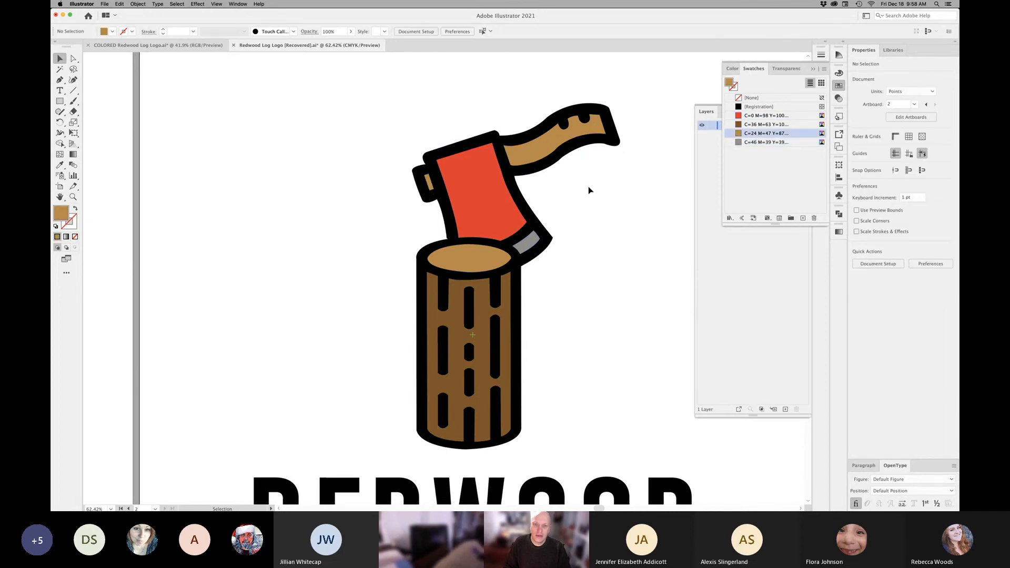
Compare with the COLORED Redwood Log Logo document and fill the axe handle and its small end behind the blade with the brown swatch
{"action": "left_click", "coordinate": [201, 47]}
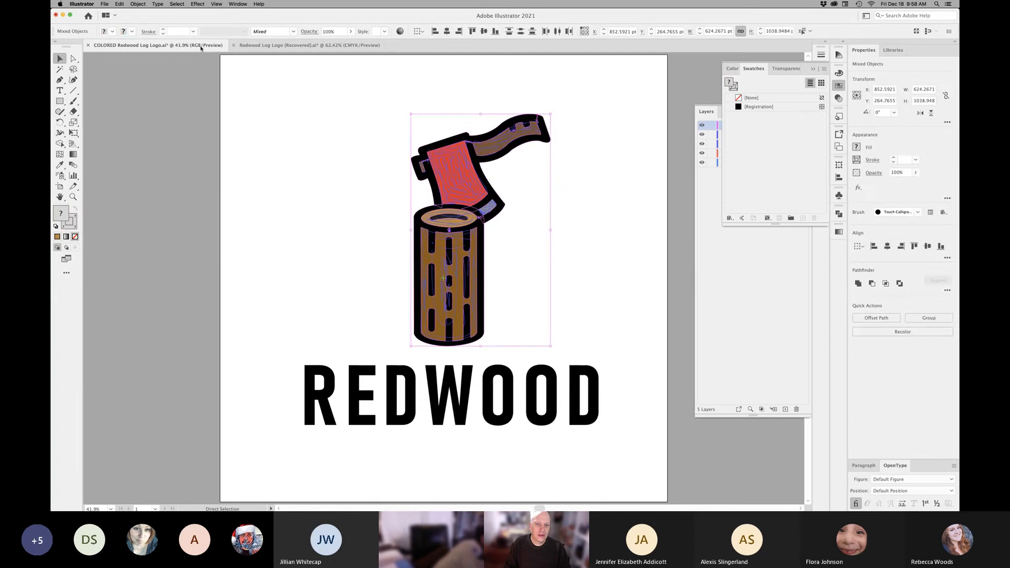
{"action": "left_click", "coordinate": [284, 147]}
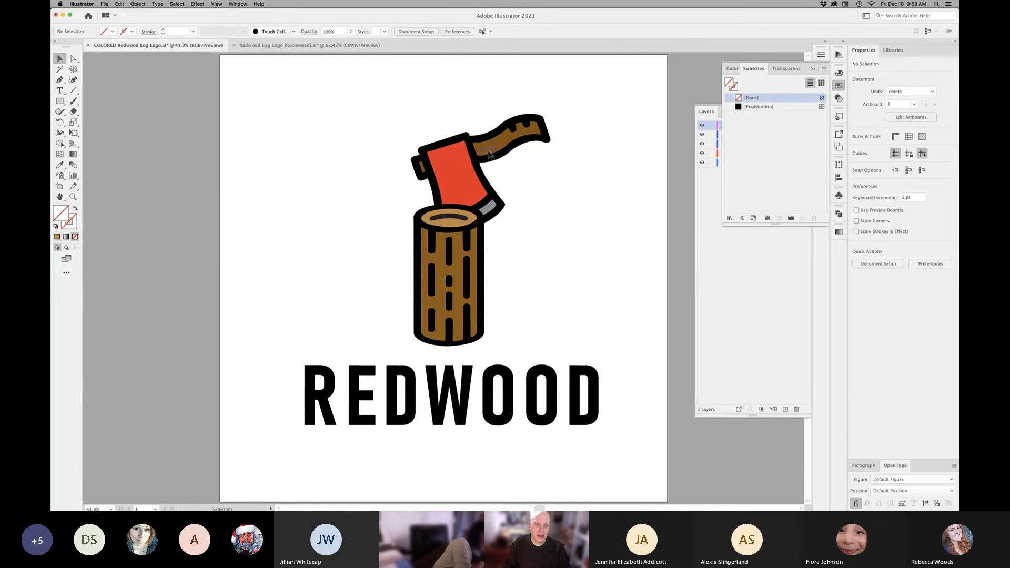
{"action": "left_click", "coordinate": [308, 46]}
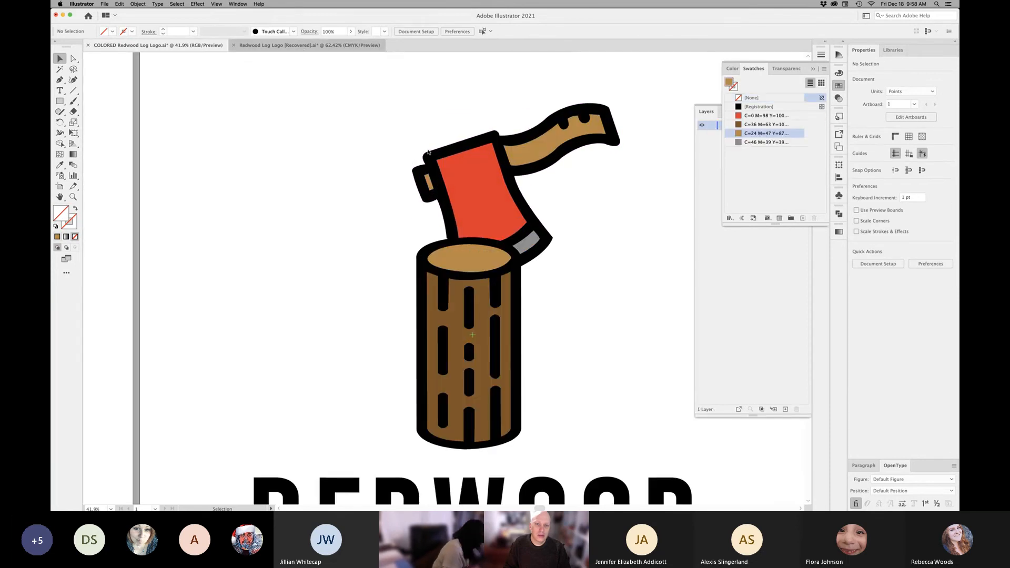
{"action": "left_click", "coordinate": [518, 160], "text": "shift"}
{"action": "left_click", "coordinate": [757, 124]}
{"action": "left_click", "coordinate": [611, 240]}
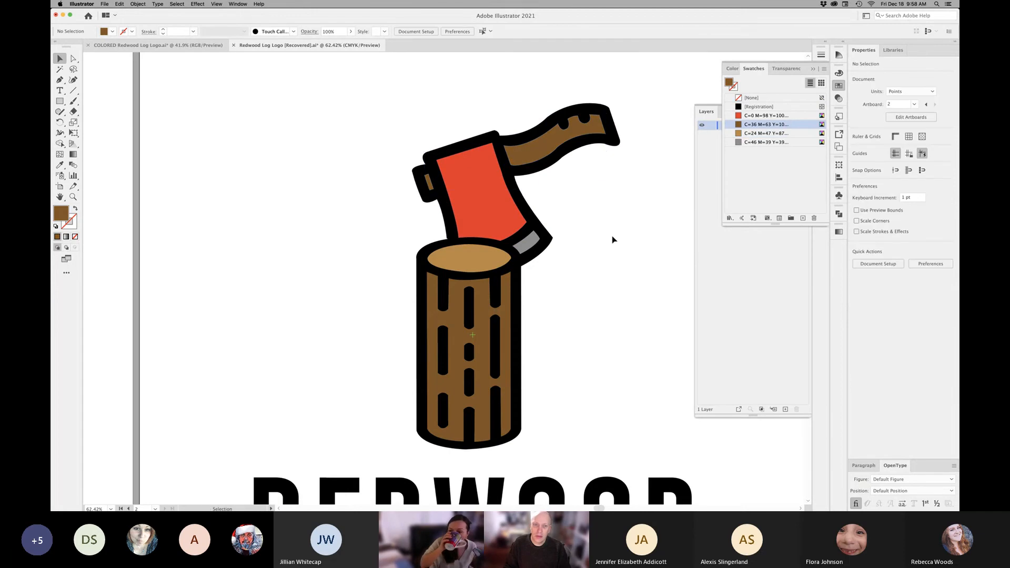
Select the hidden curved line on the log's top face using Outline view and bring it to the front
{"action": "key", "text": "super+y"}
{"action": "left_click", "coordinate": [476, 261]}
{"action": "key", "text": "super+y"}
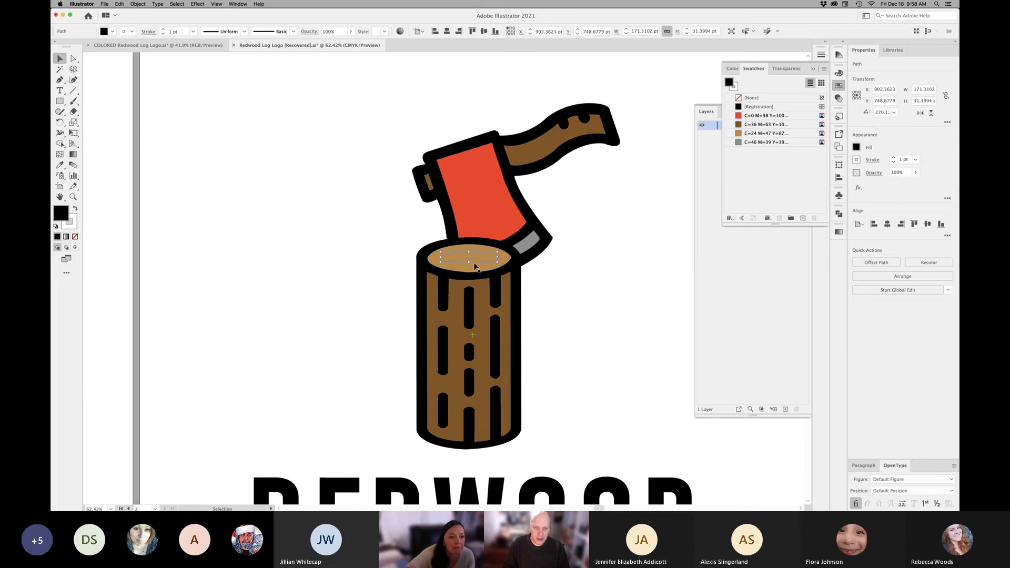
{"action": "right_click", "coordinate": [474, 260]}
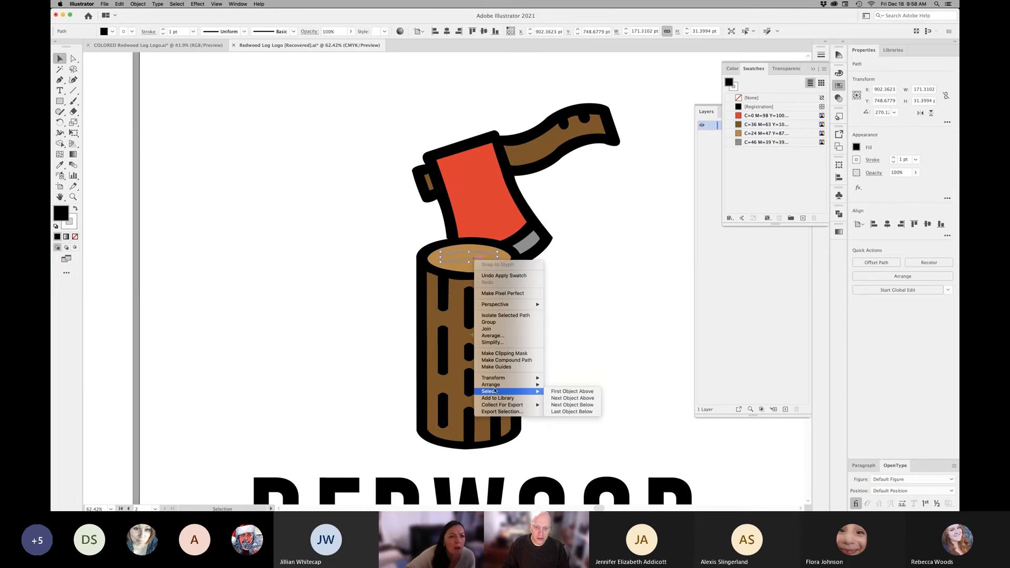
{"action": "mouse_move", "coordinate": [501, 389]}
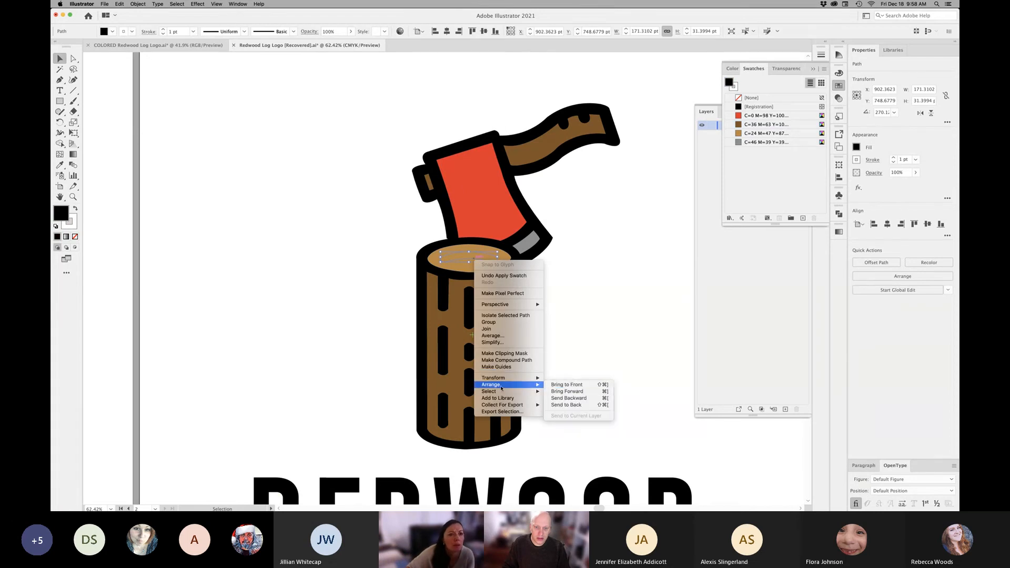
{"action": "left_click", "coordinate": [567, 384]}
{"action": "left_click", "coordinate": [606, 262]}
Remove the stroke from the curved line on the log's top face, keeping its black fill
{"action": "left_click", "coordinate": [493, 259]}
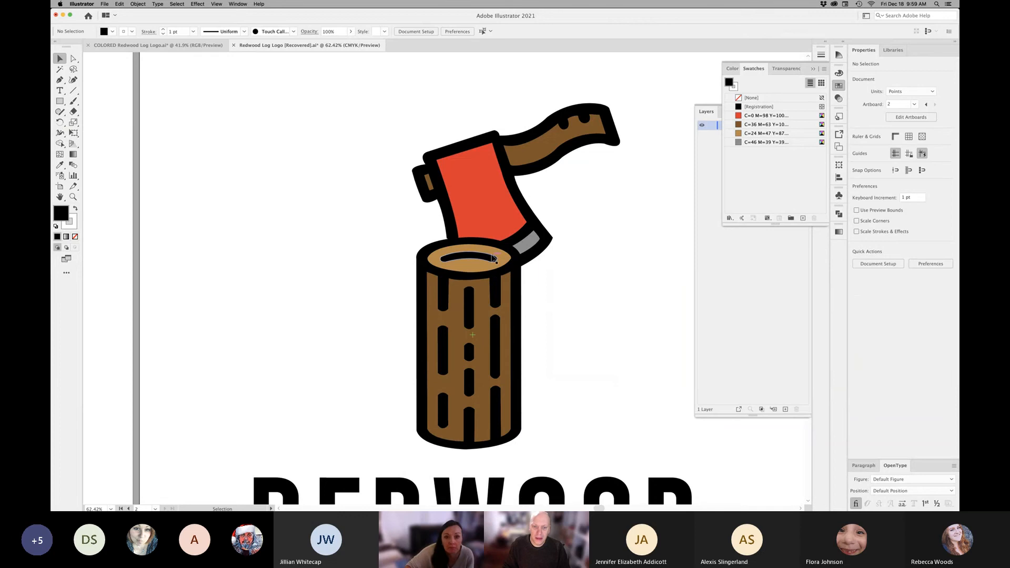
{"action": "left_click", "coordinate": [75, 236]}
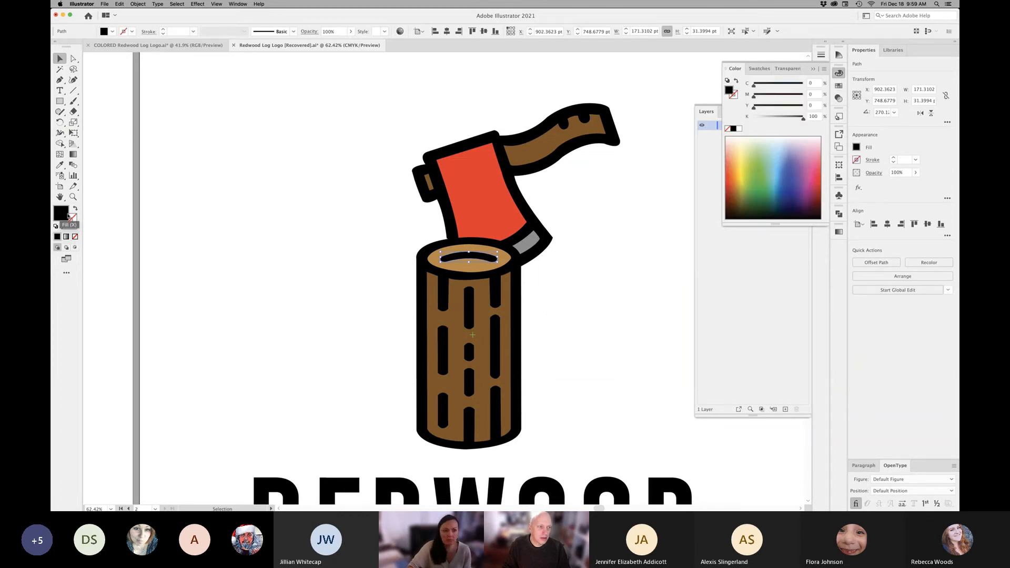
{"action": "left_click", "coordinate": [561, 342]}
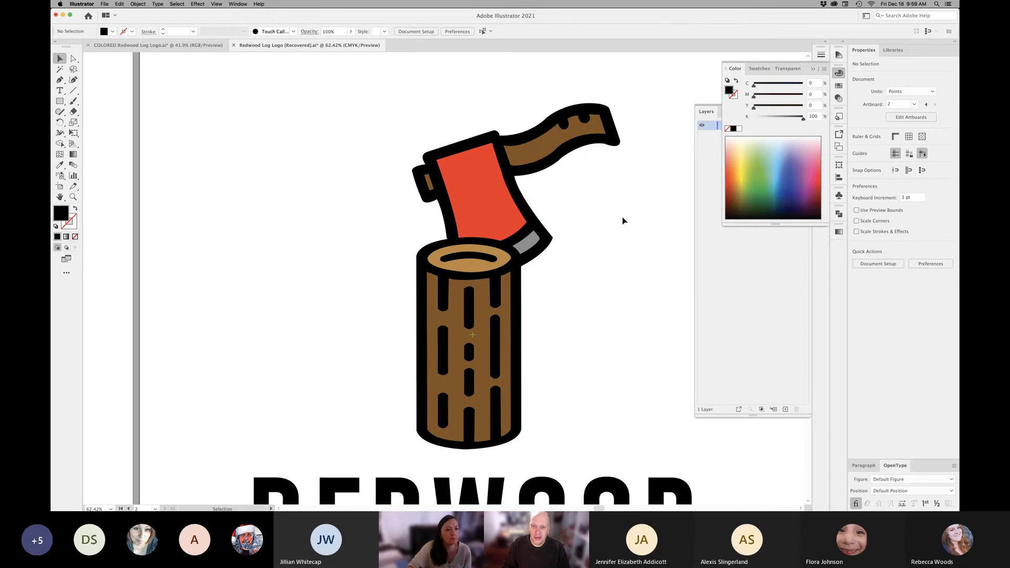
Collapse the open panels and check the CMYK fill values of the REDWOOD lettering under the colored logo
{"action": "left_click", "coordinate": [813, 68]}
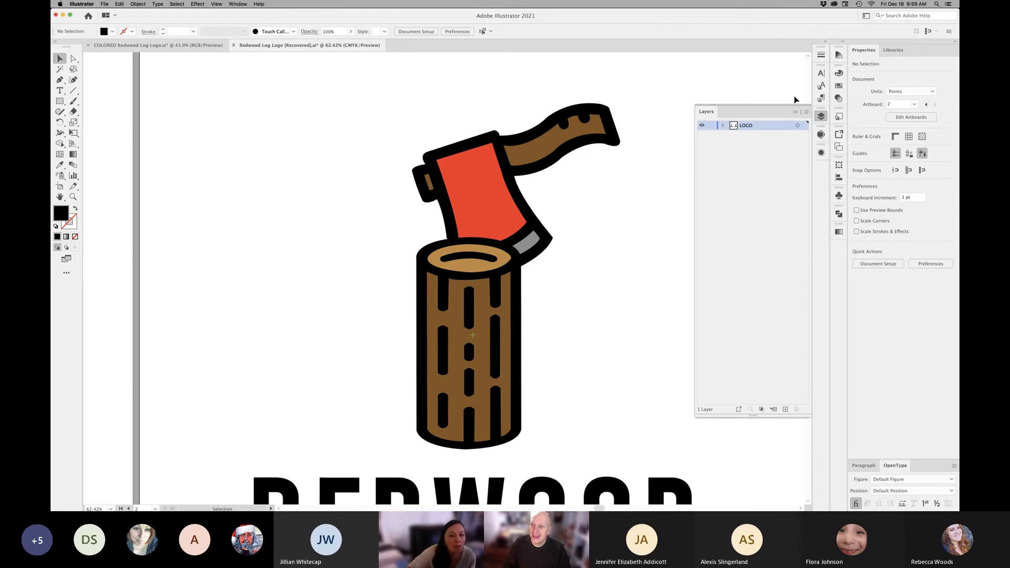
{"action": "left_click", "coordinate": [794, 112]}
{"action": "left_click", "coordinate": [497, 334], "text": "alt+super"}
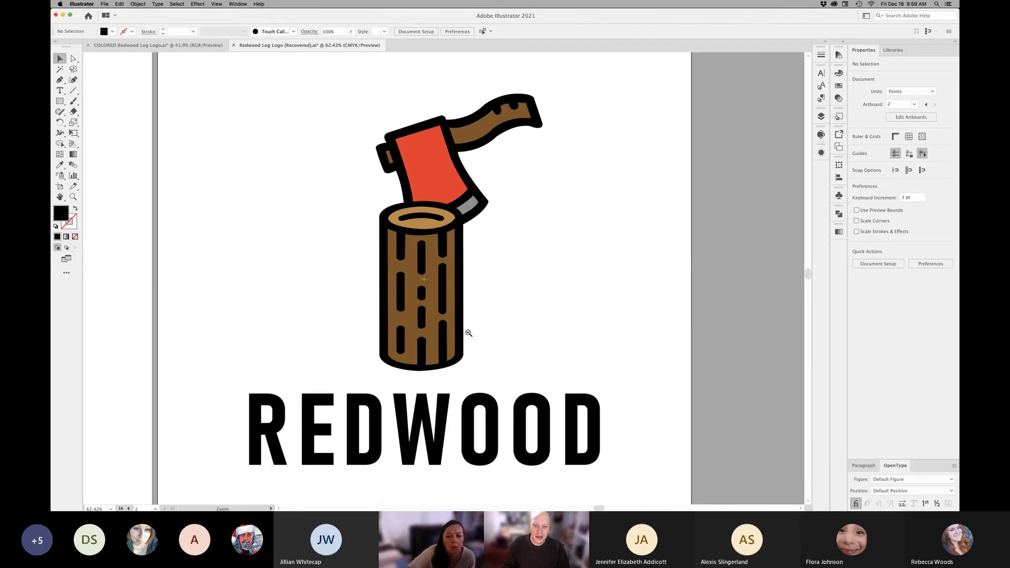
{"action": "left_click", "coordinate": [397, 307], "text": "alt+super"}
{"action": "left_click_drag", "start_coordinate": [389, 302], "coordinate": [485, 308]}
{"action": "left_click", "coordinate": [558, 368]}
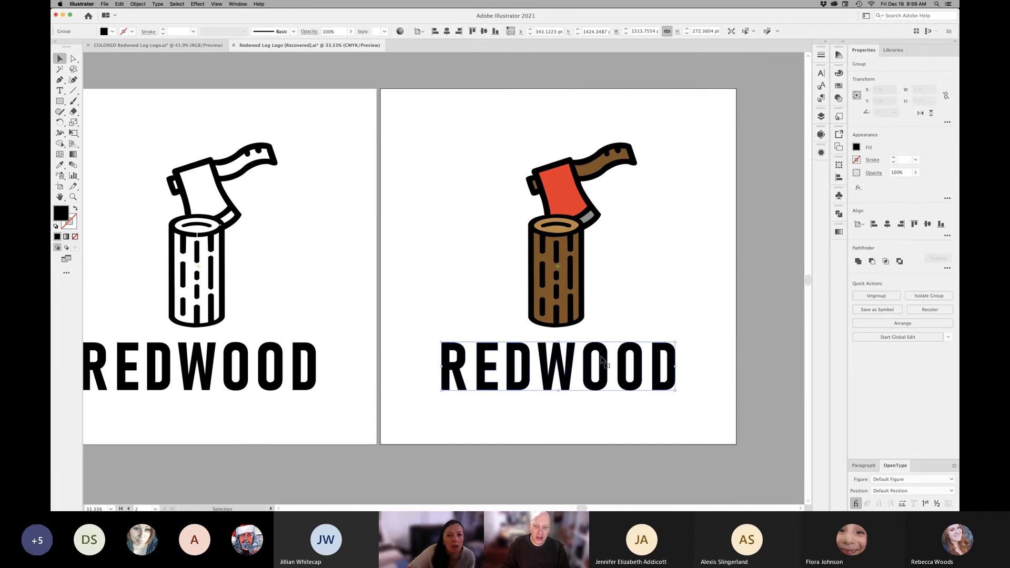
{"action": "left_click", "coordinate": [838, 86]}
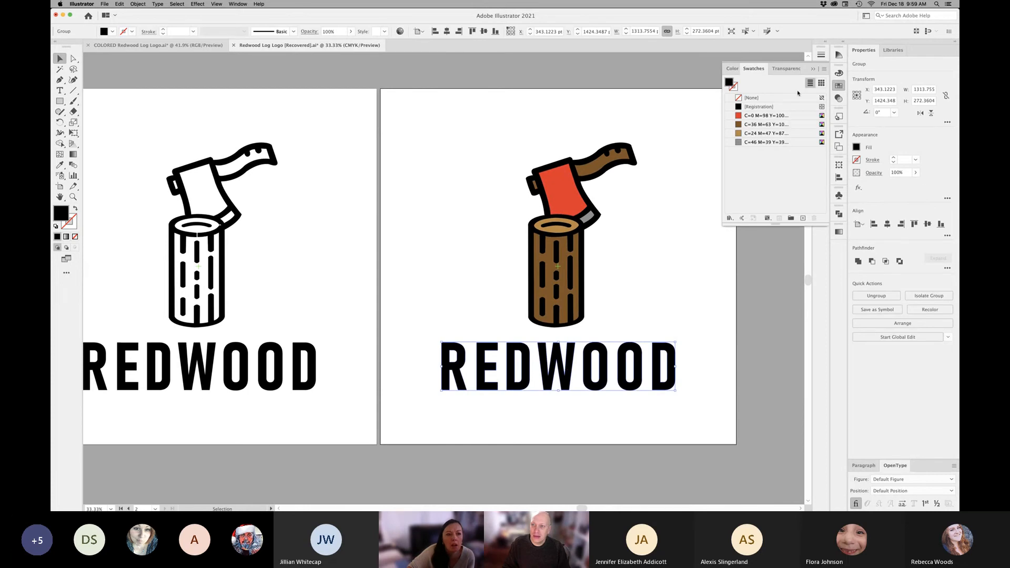
{"action": "left_click", "coordinate": [839, 73]}
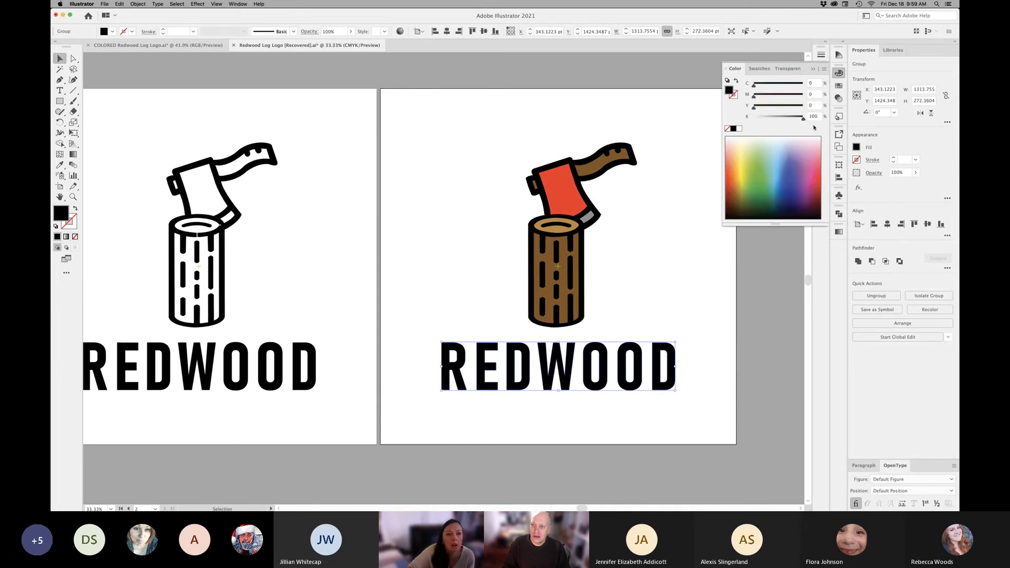
Edit the axe blade's red swatch, setting cyan to 0% and magenta to 100%
{"action": "left_click", "coordinate": [564, 188]}
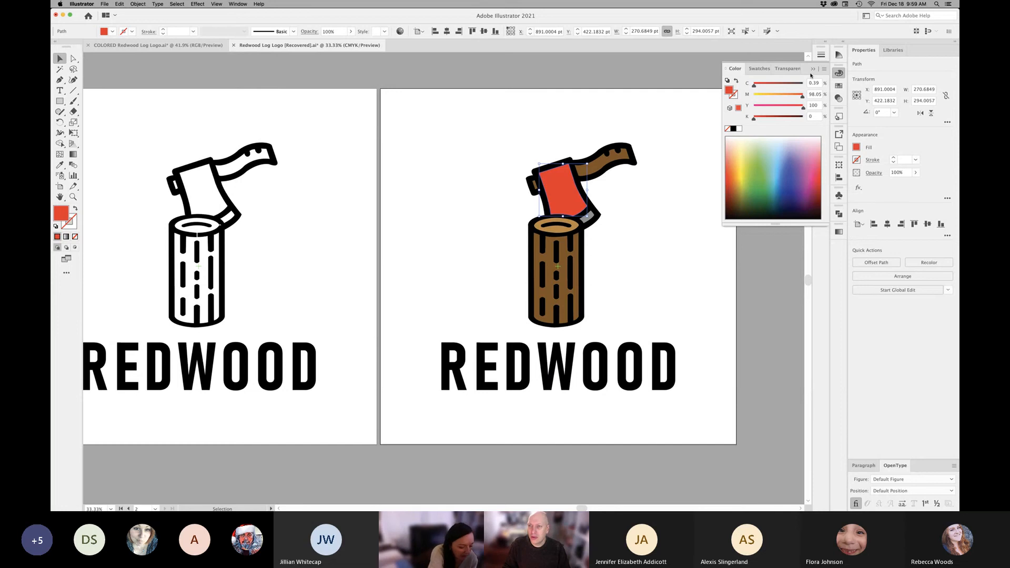
{"action": "left_click", "coordinate": [838, 87]}
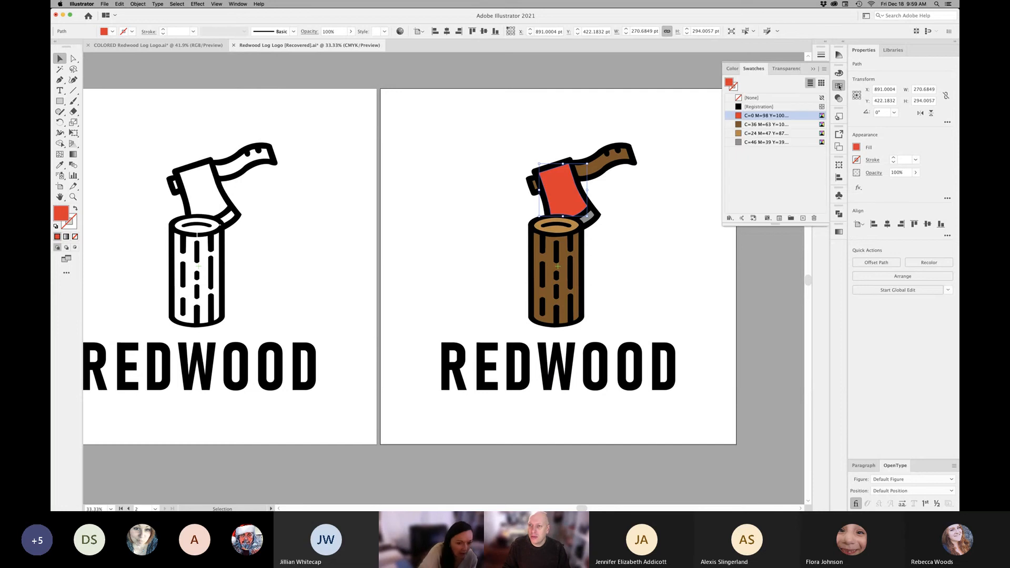
{"action": "double_click", "coordinate": [739, 117]}
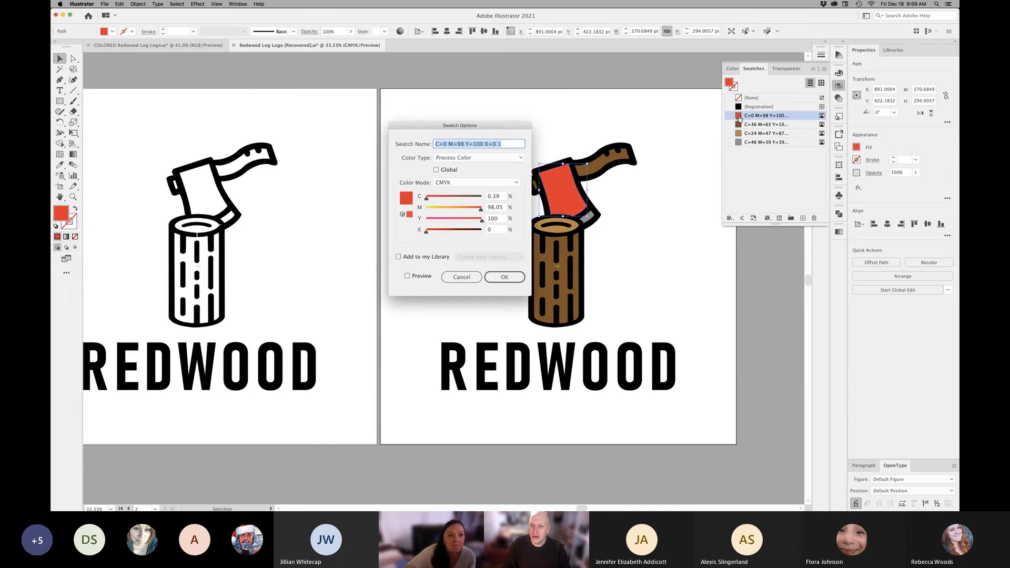
{"action": "left_click_drag", "start_coordinate": [427, 200], "coordinate": [424, 201]}
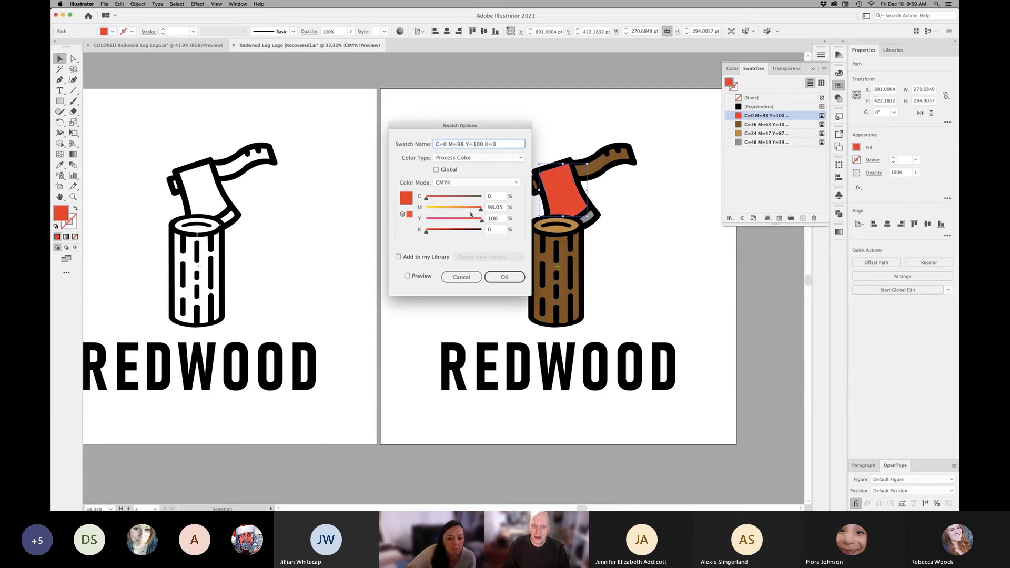
{"action": "left_click_drag", "start_coordinate": [485, 211], "coordinate": [488, 213]}
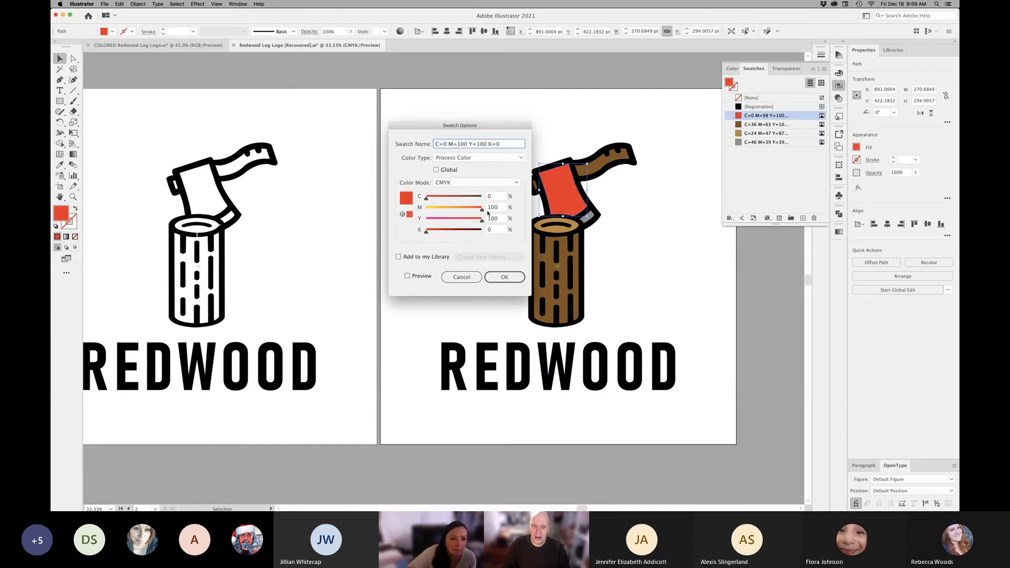